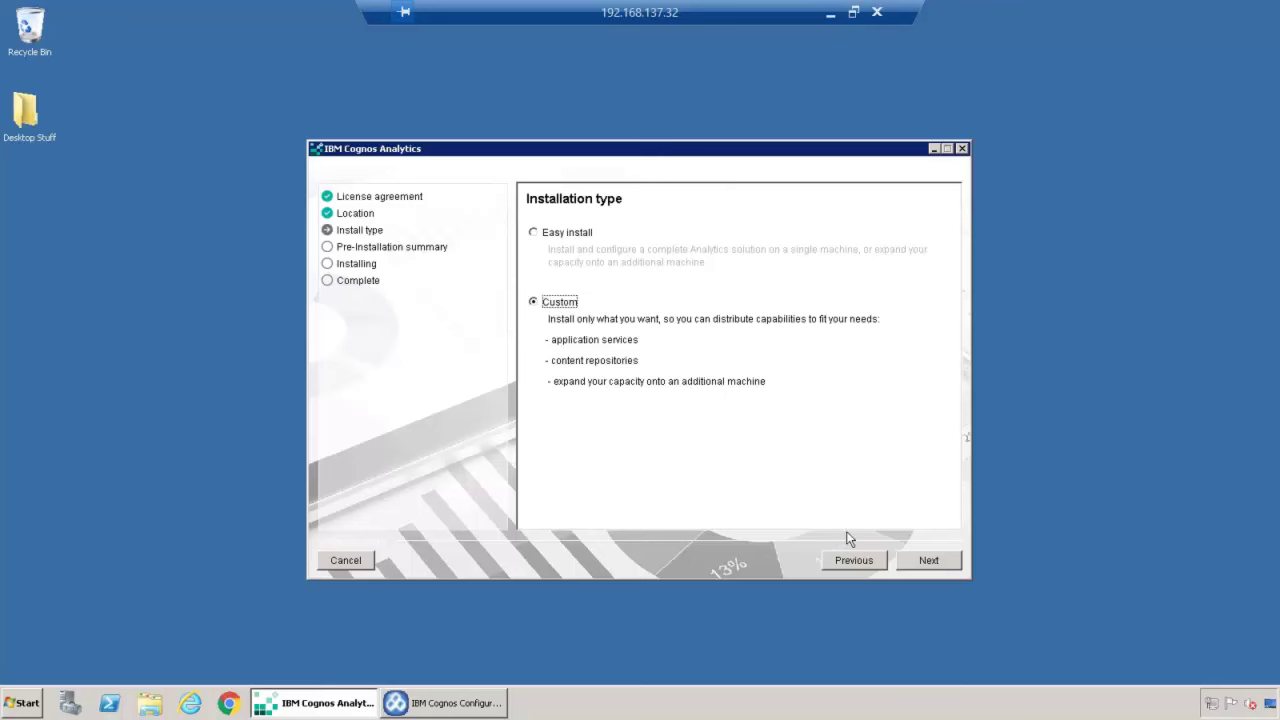
# Step: Keep First install selected instead of Connect and install, and continue to Choose components
pyautogui.click(927, 560)
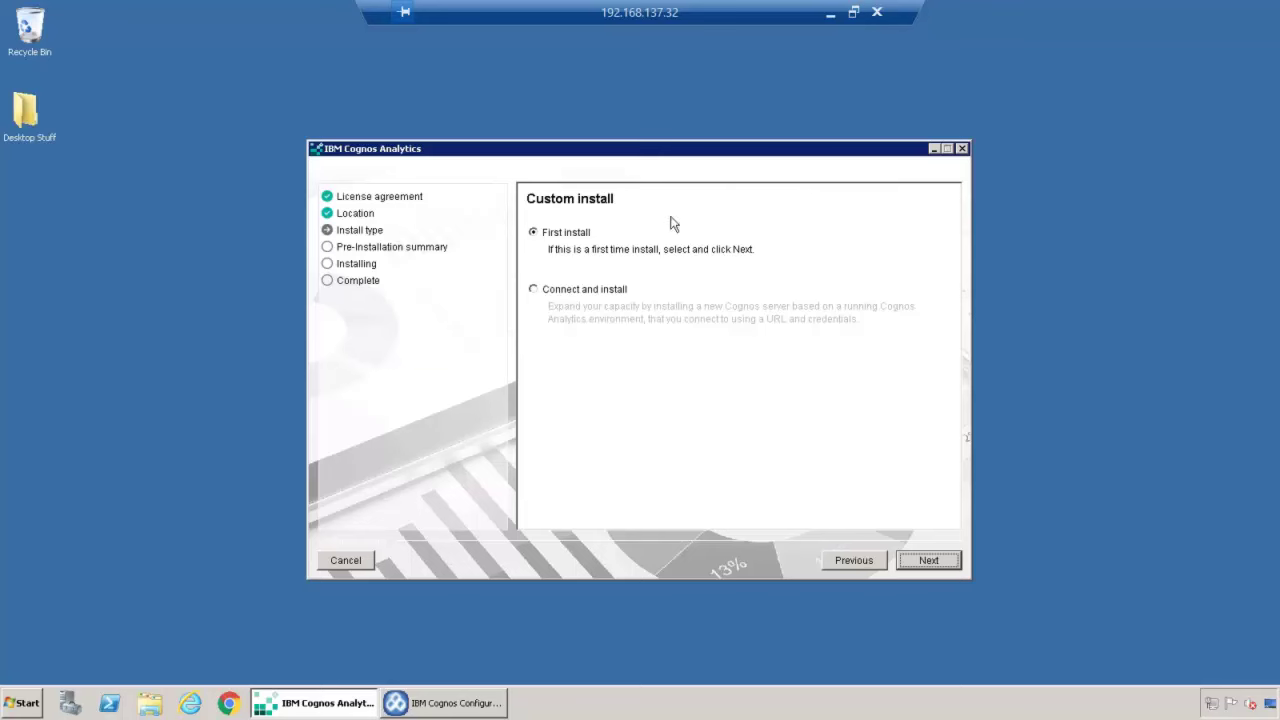
pyautogui.click(534, 290)
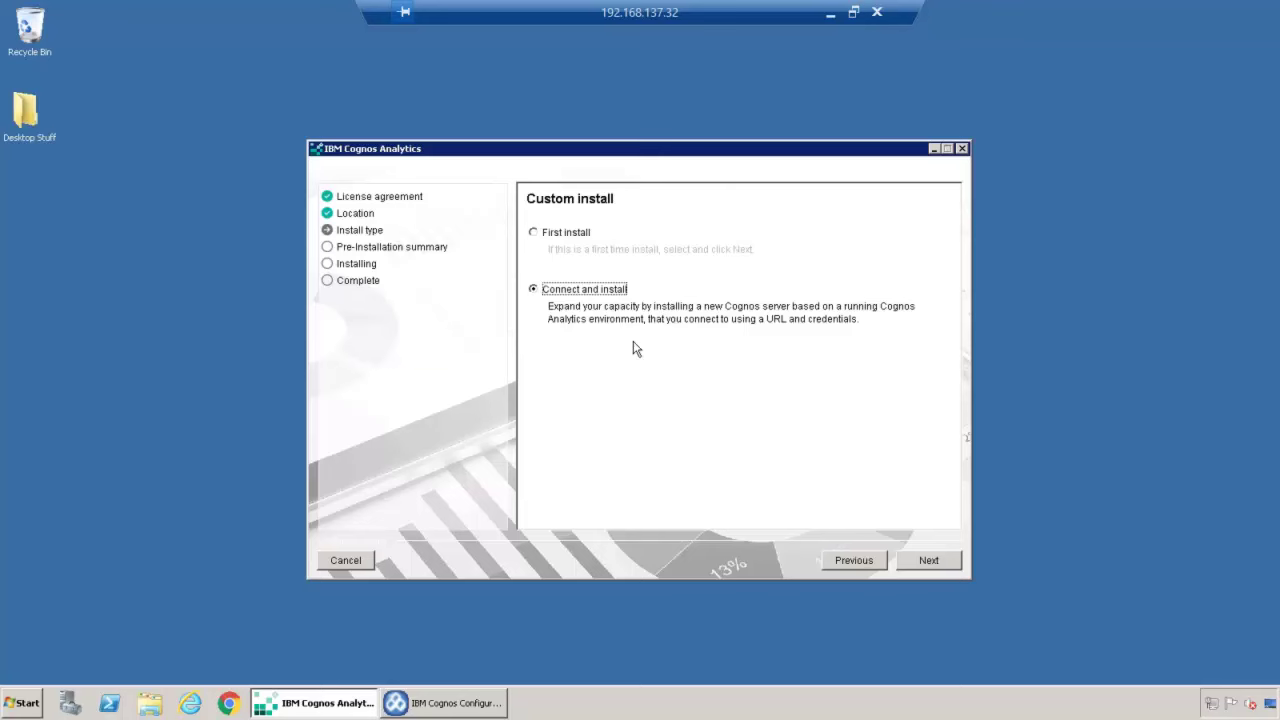
pyautogui.click(533, 233)
pyautogui.click(928, 559)
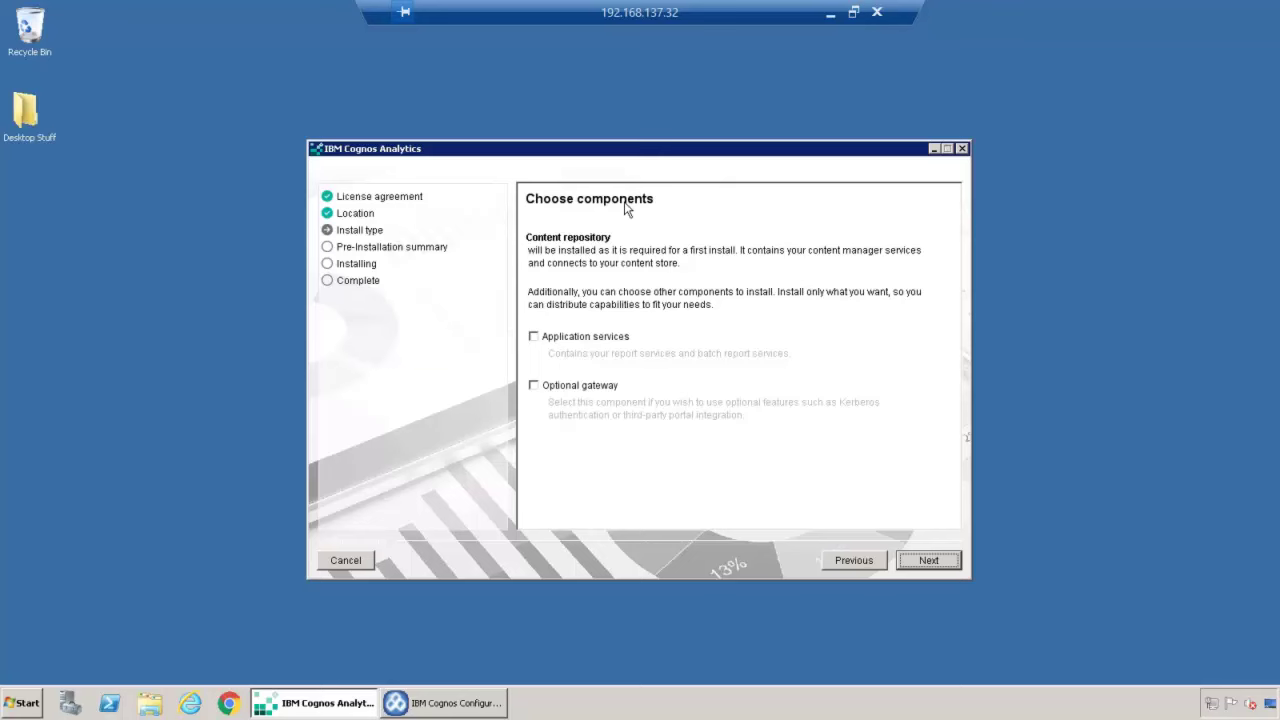
pyautogui.click(533, 337)
pyautogui.click(535, 388)
pyautogui.click(533, 337)
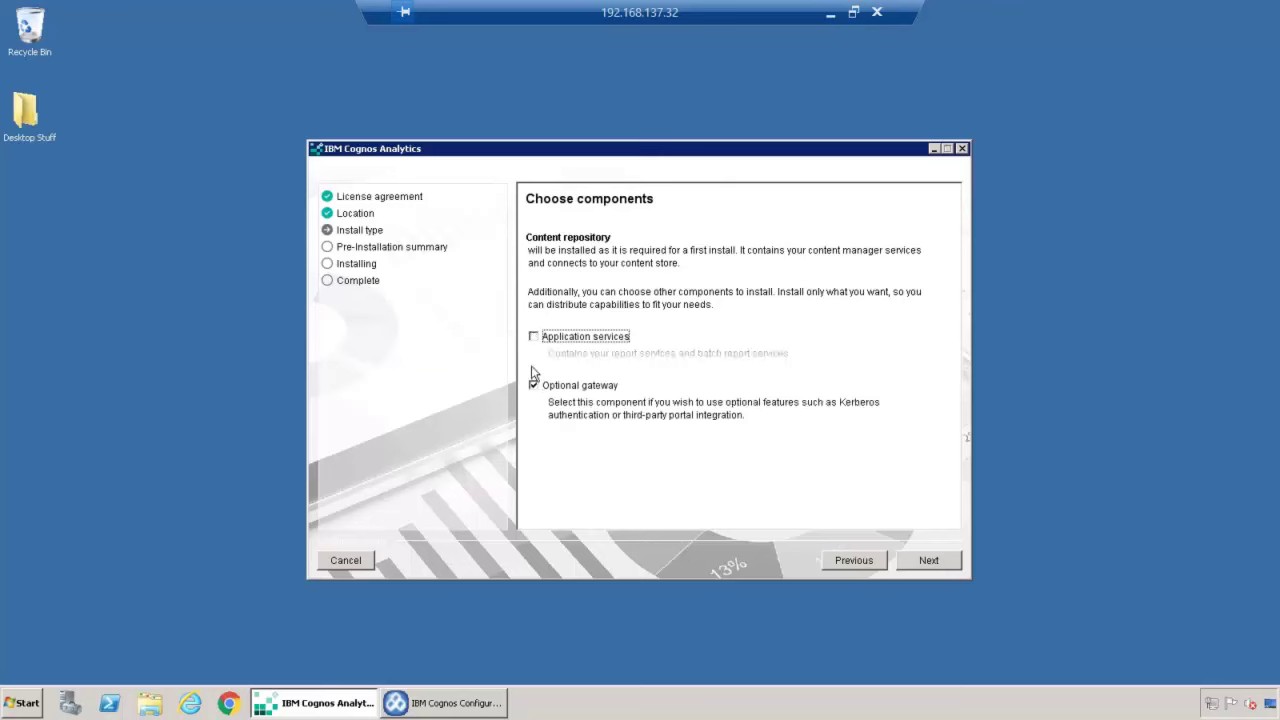
pyautogui.click(535, 388)
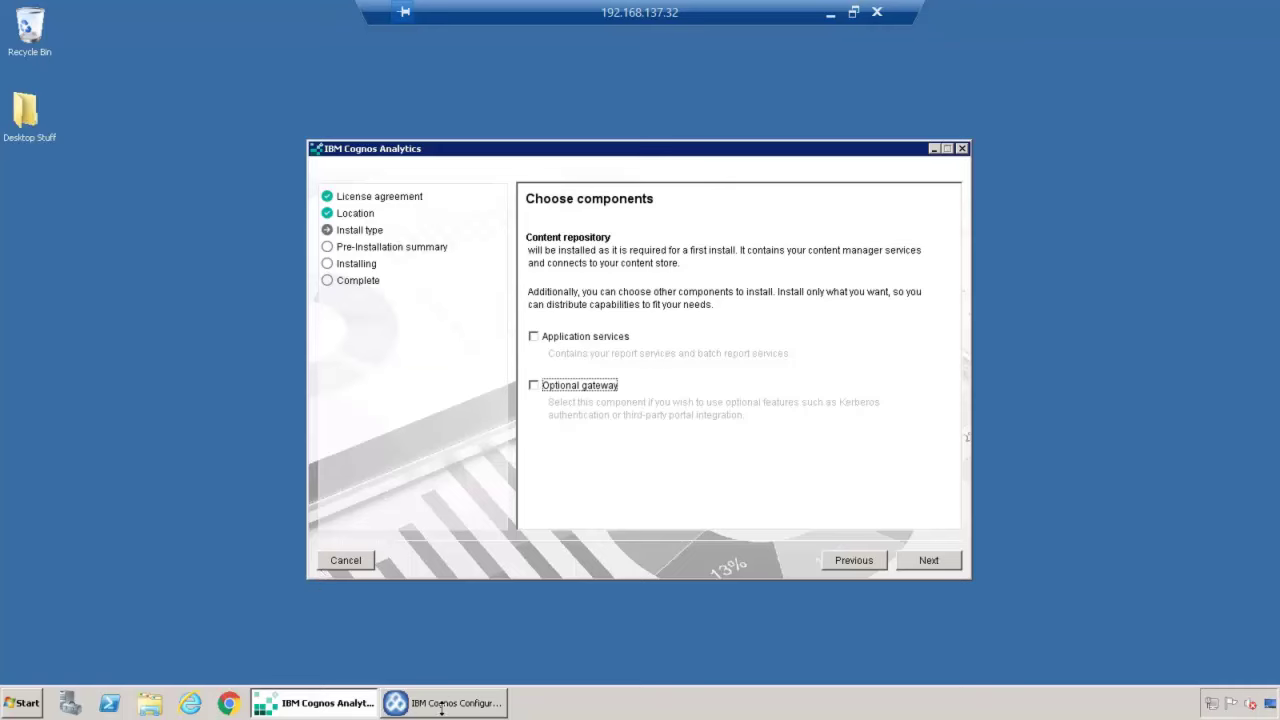
pyautogui.click(443, 705)
# Step: Review the Logging, Content Store, Cognos Users LDAP namespace and Environment properties in Cognos Configuration
pyautogui.click(399, 229)
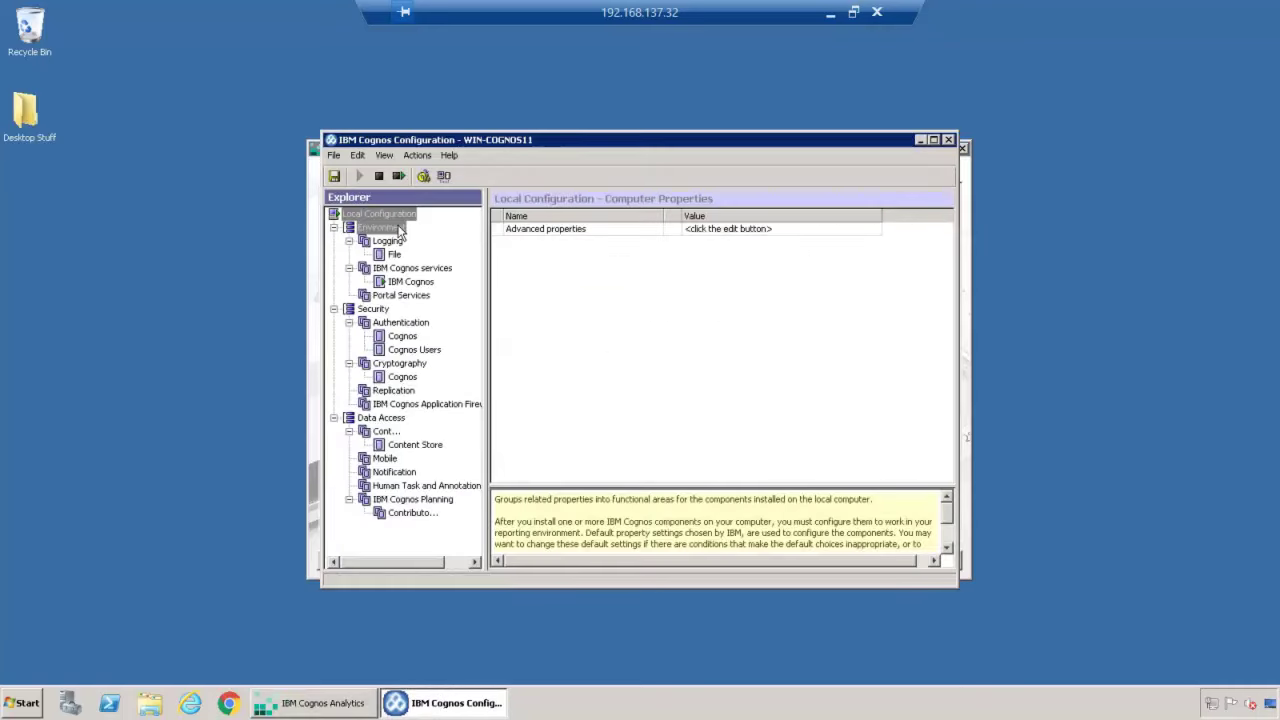
pyautogui.click(391, 245)
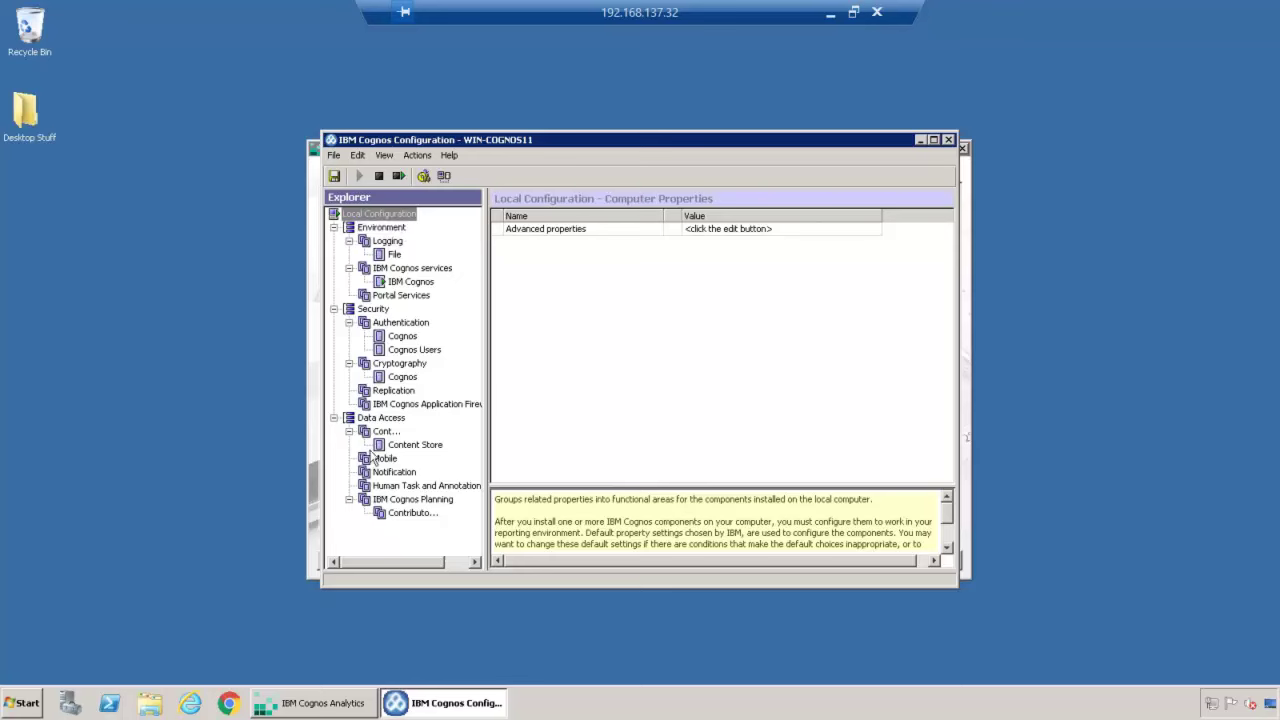
pyautogui.click(414, 445)
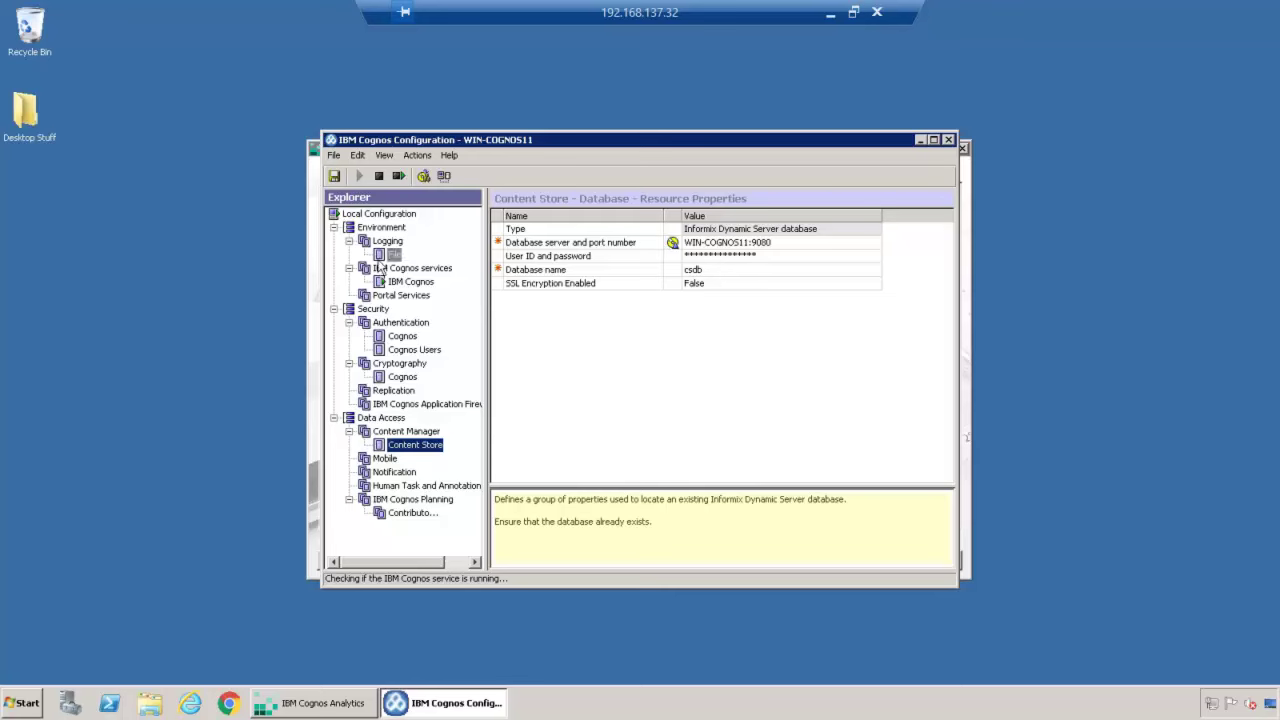
pyautogui.click(413, 350)
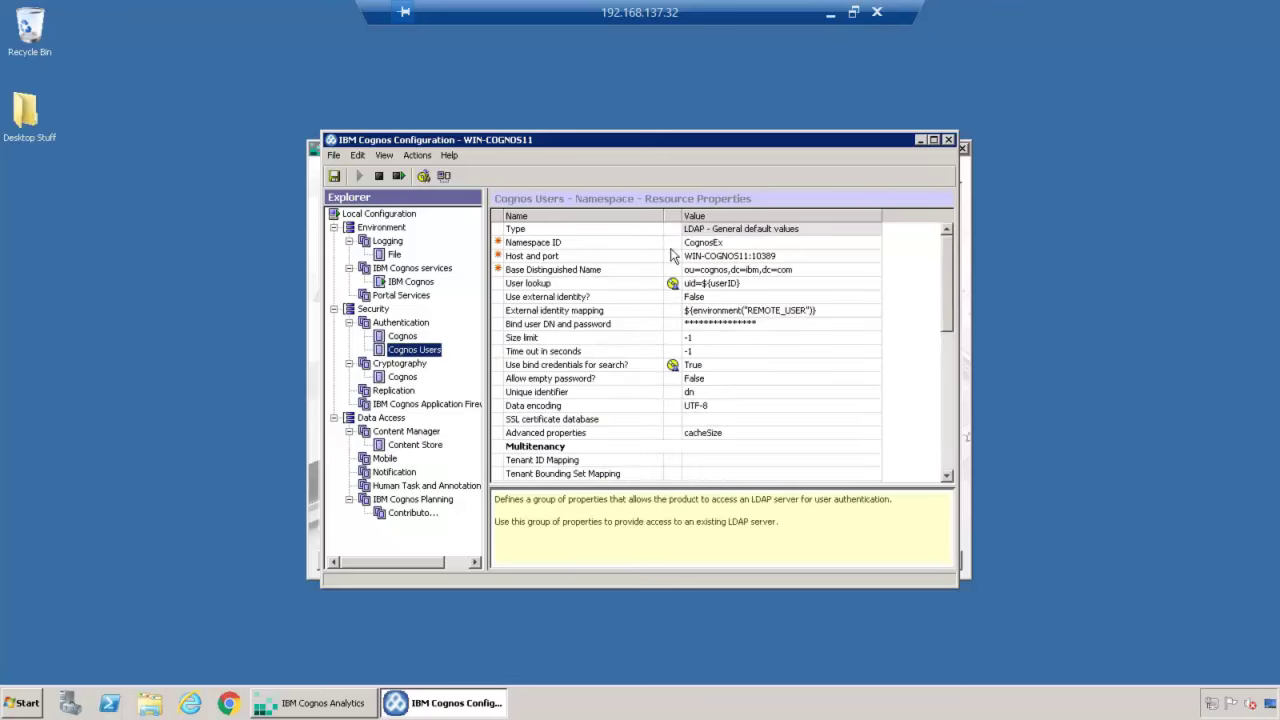
pyautogui.click(380, 228)
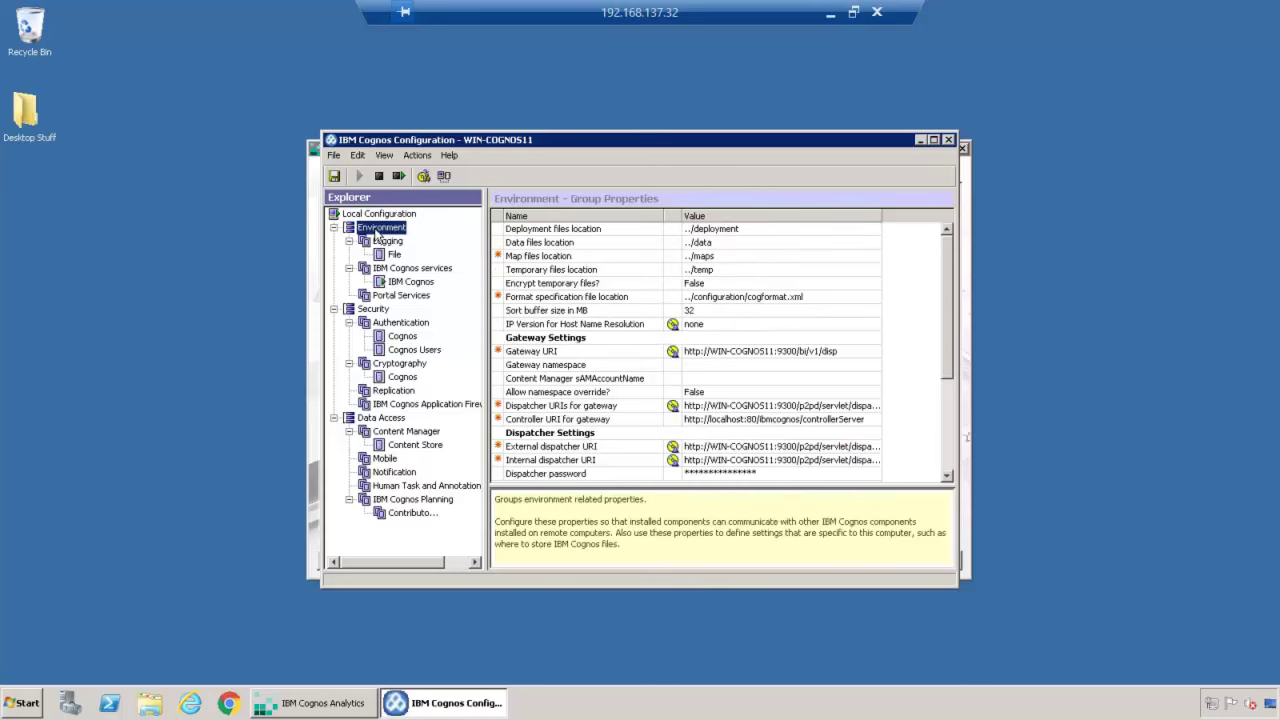
pyautogui.scroll(-1, 825, 366)
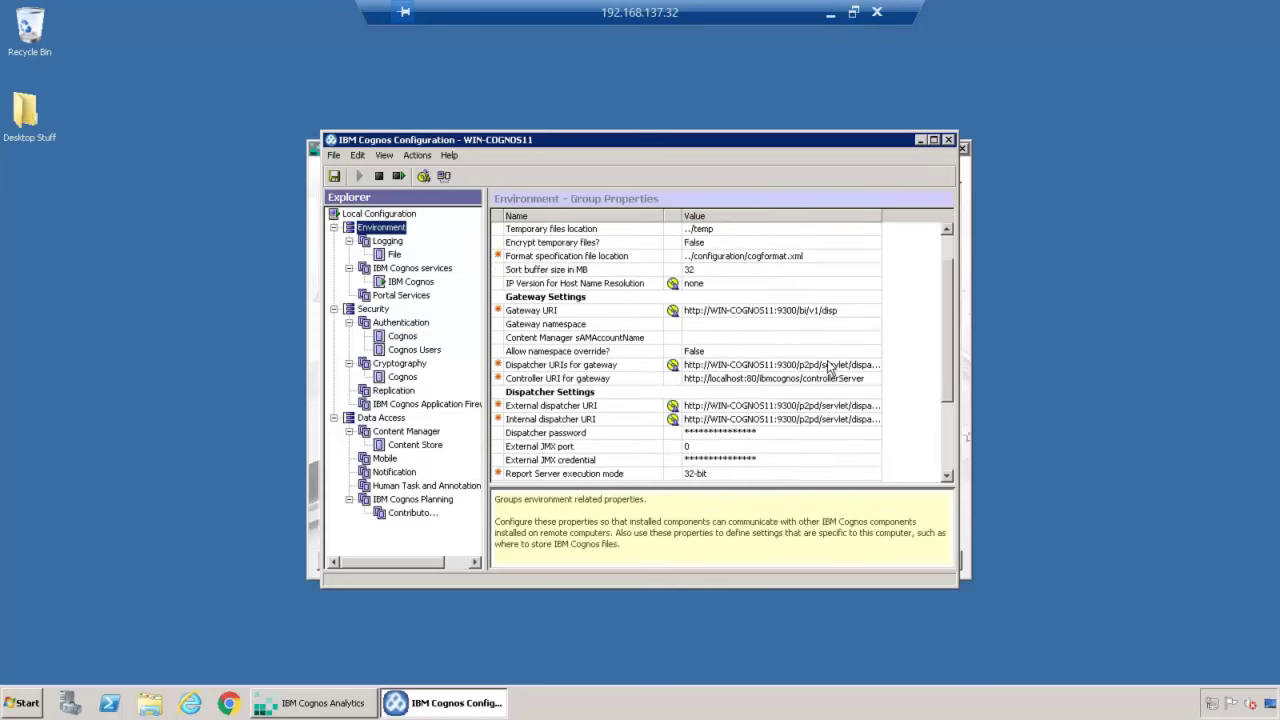
pyautogui.scroll(-2, 826, 366)
pyautogui.scroll(-1, 821, 366)
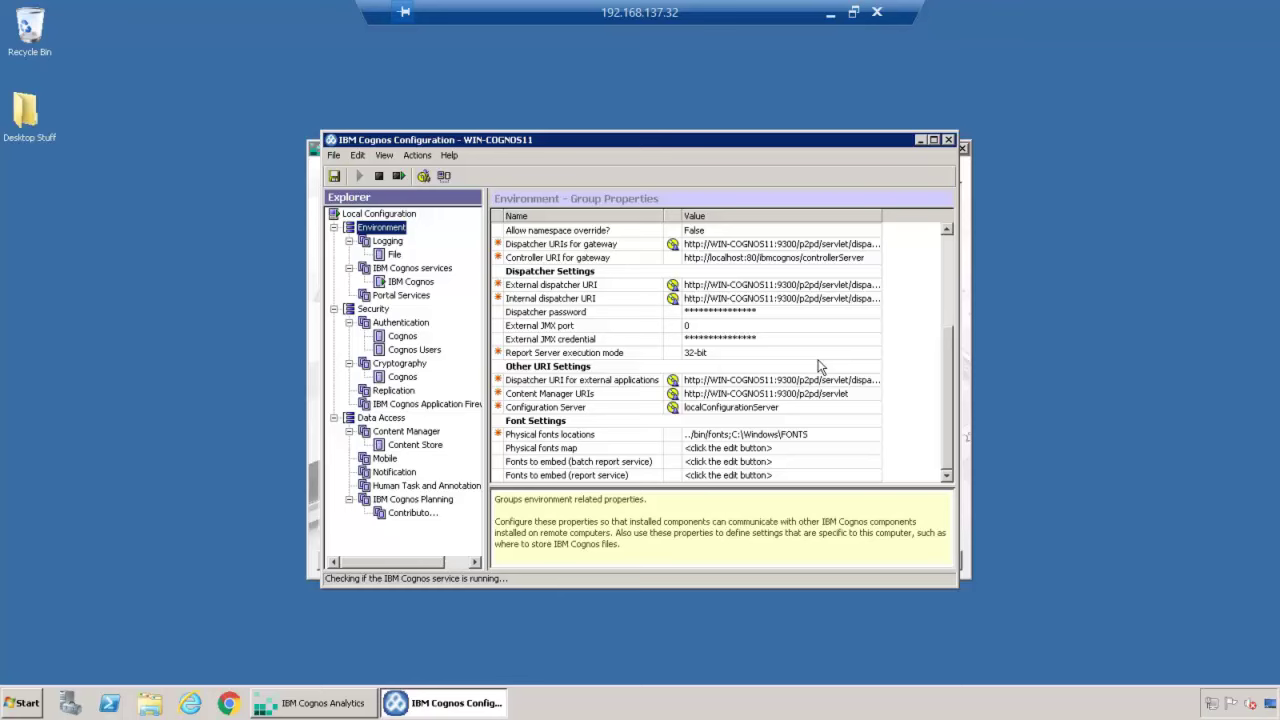
pyautogui.scroll(4, 818, 366)
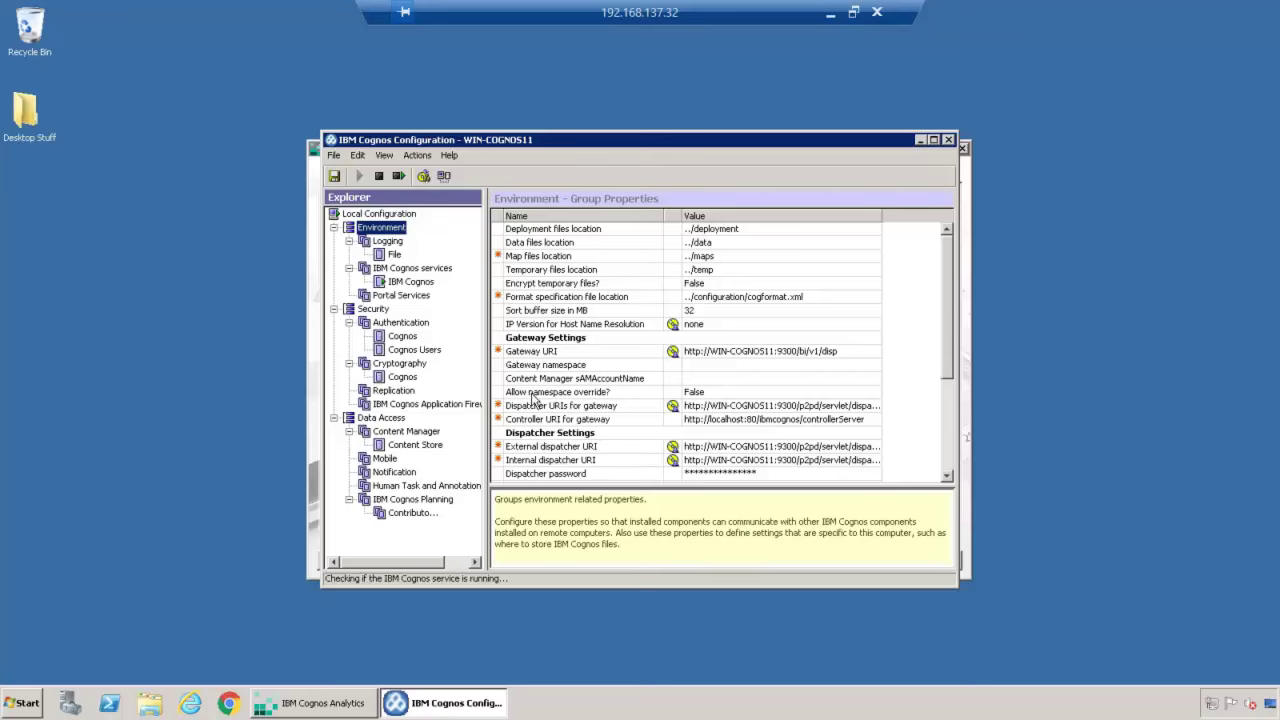
# Step: Minimize Remote Desktop and bring up the Welcome to IBM Cognos Analytics page in Firefox
pyautogui.click(829, 16)
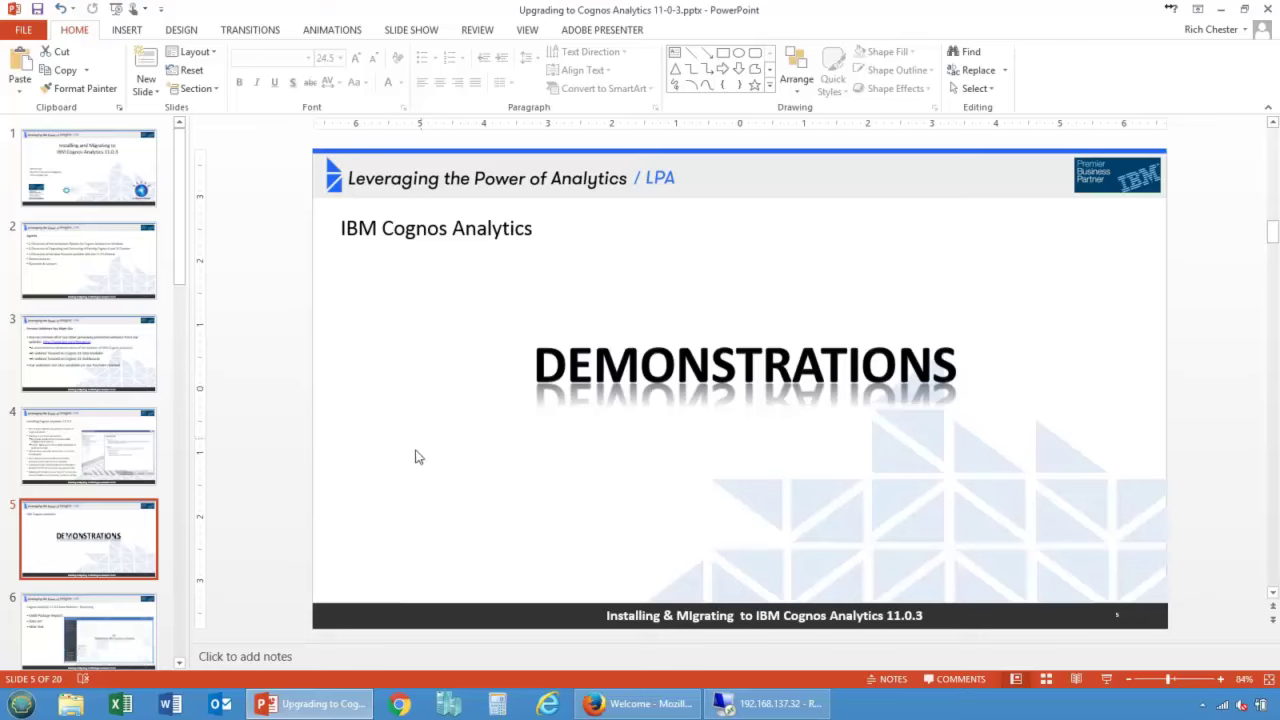
pyautogui.moveTo(757, 704)
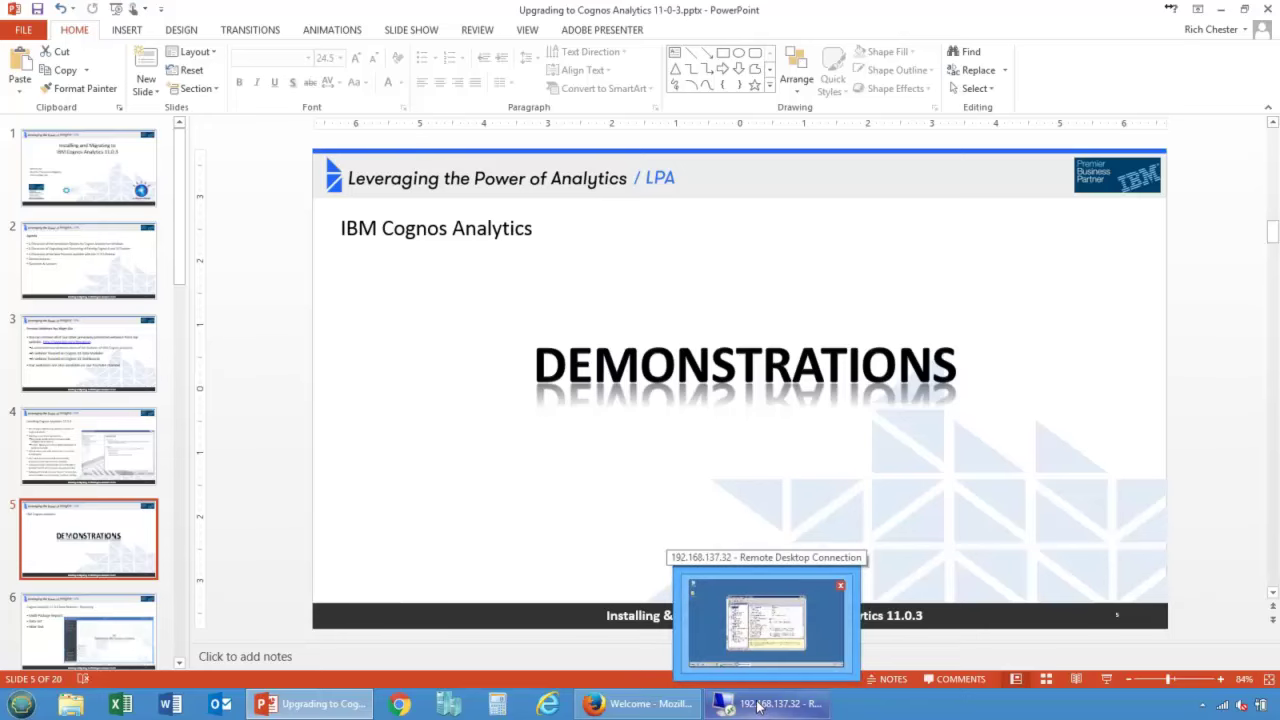
pyautogui.click(652, 704)
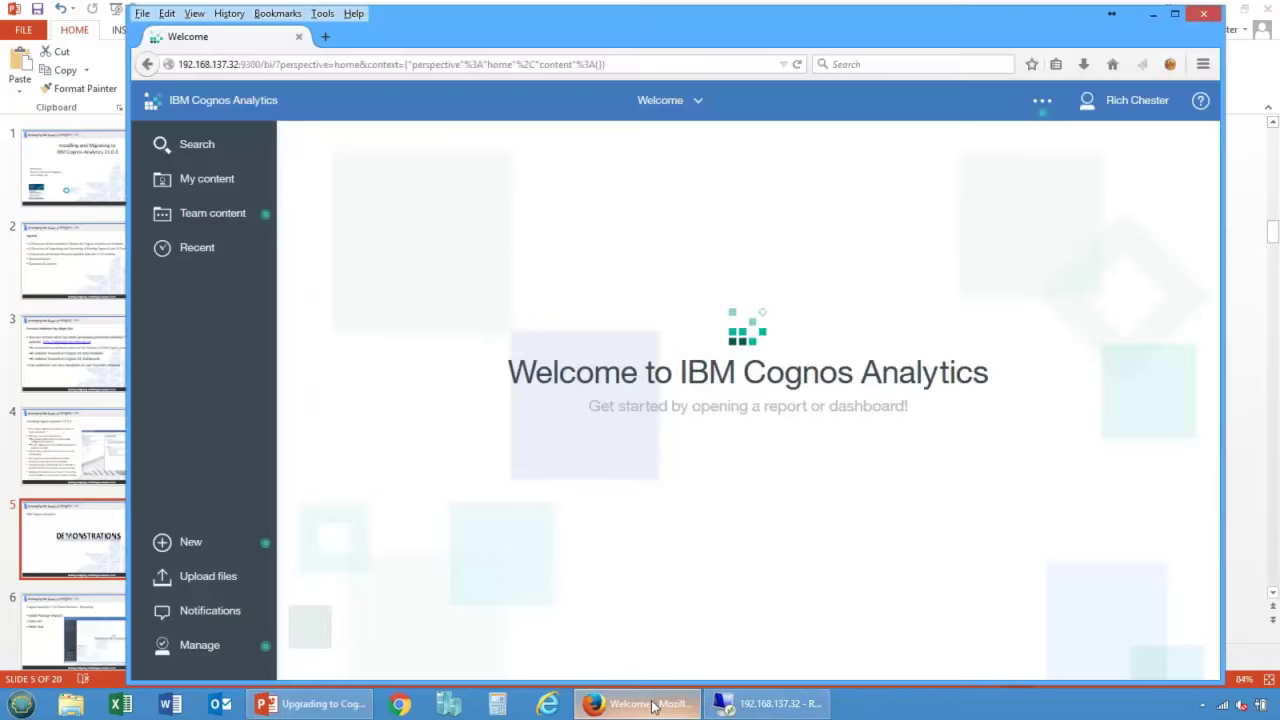
pyautogui.moveTo(616, 40); pyautogui.dragTo(612, 37)
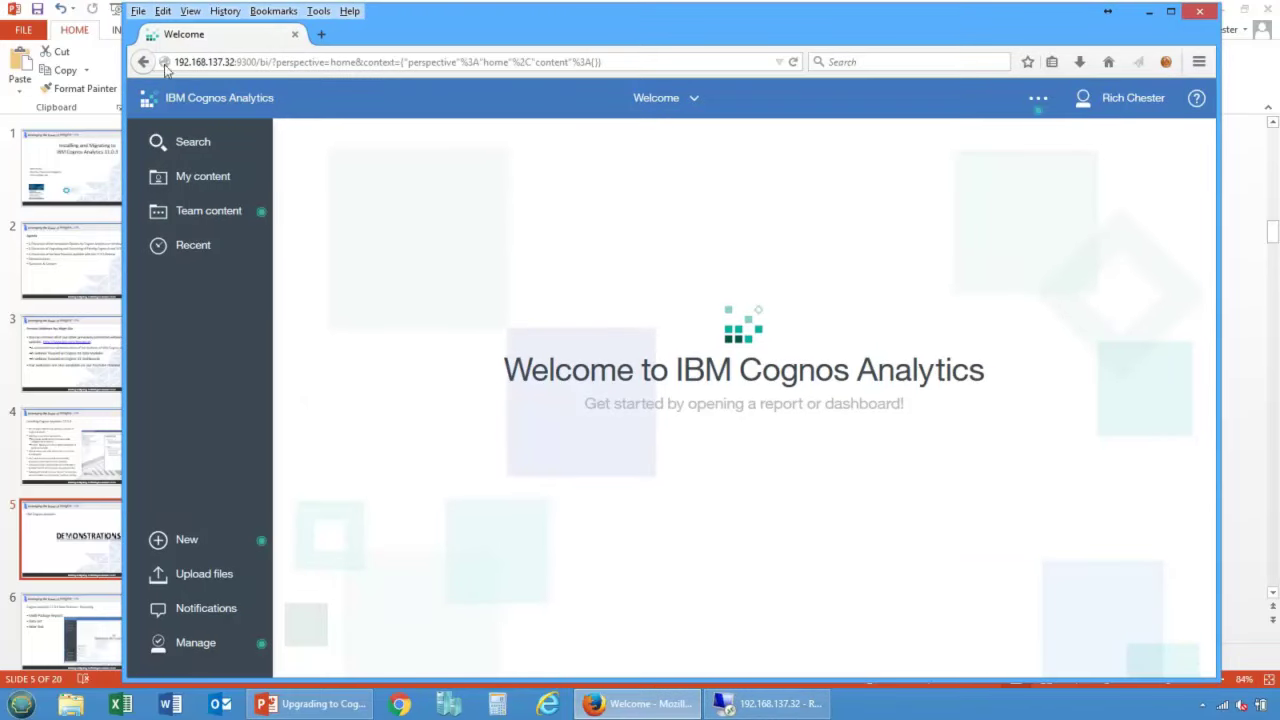
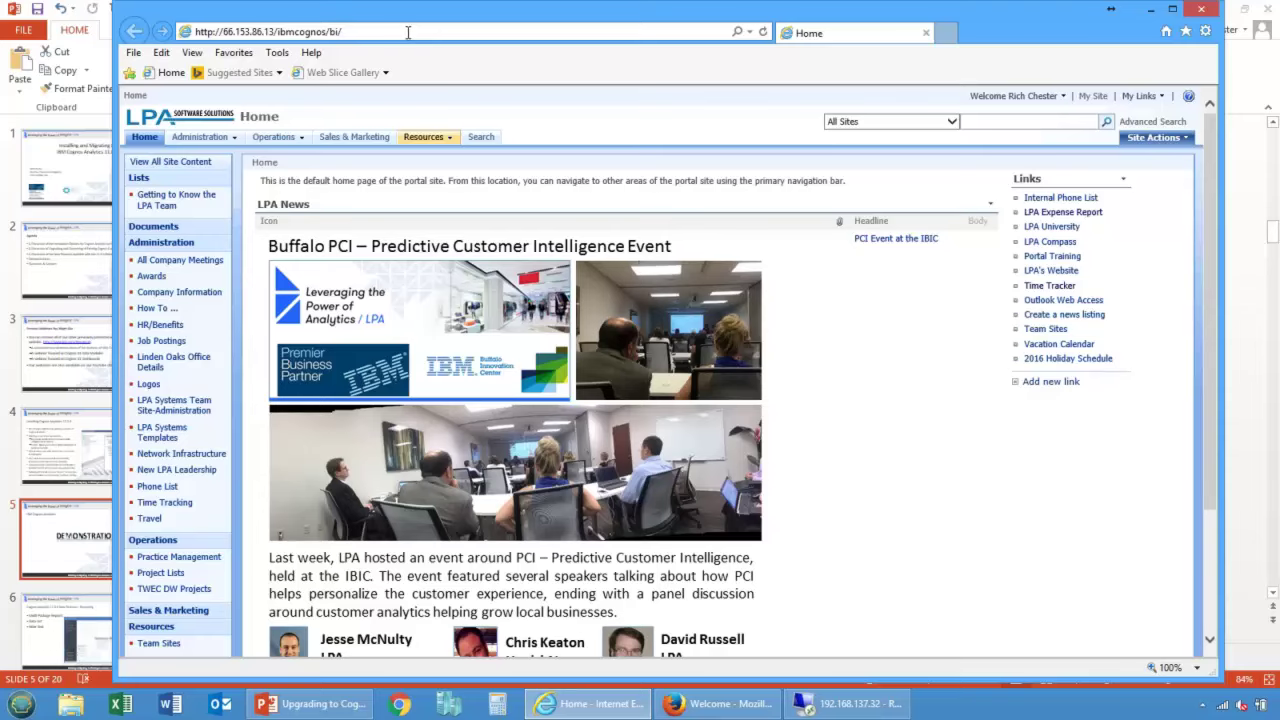
# Step: Load the Cognos Analytics server address and sign in with the user's username and password
pyautogui.press('Return')
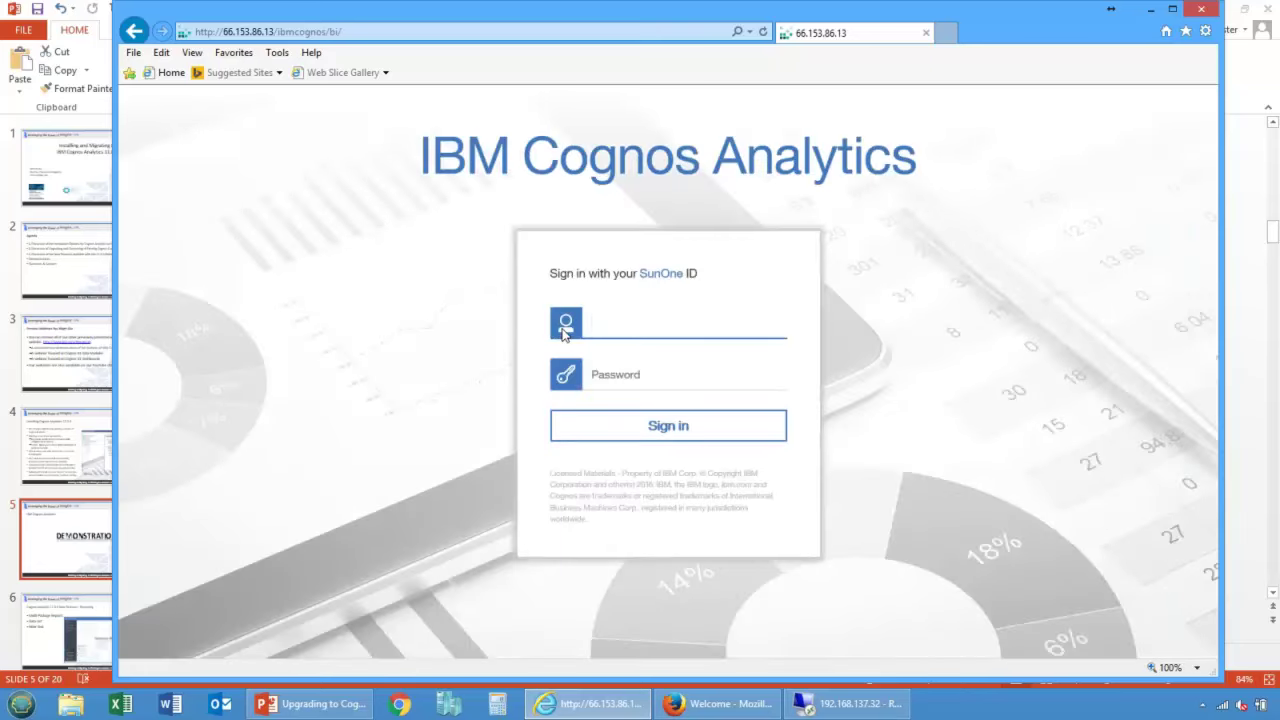
pyautogui.press('Tab')
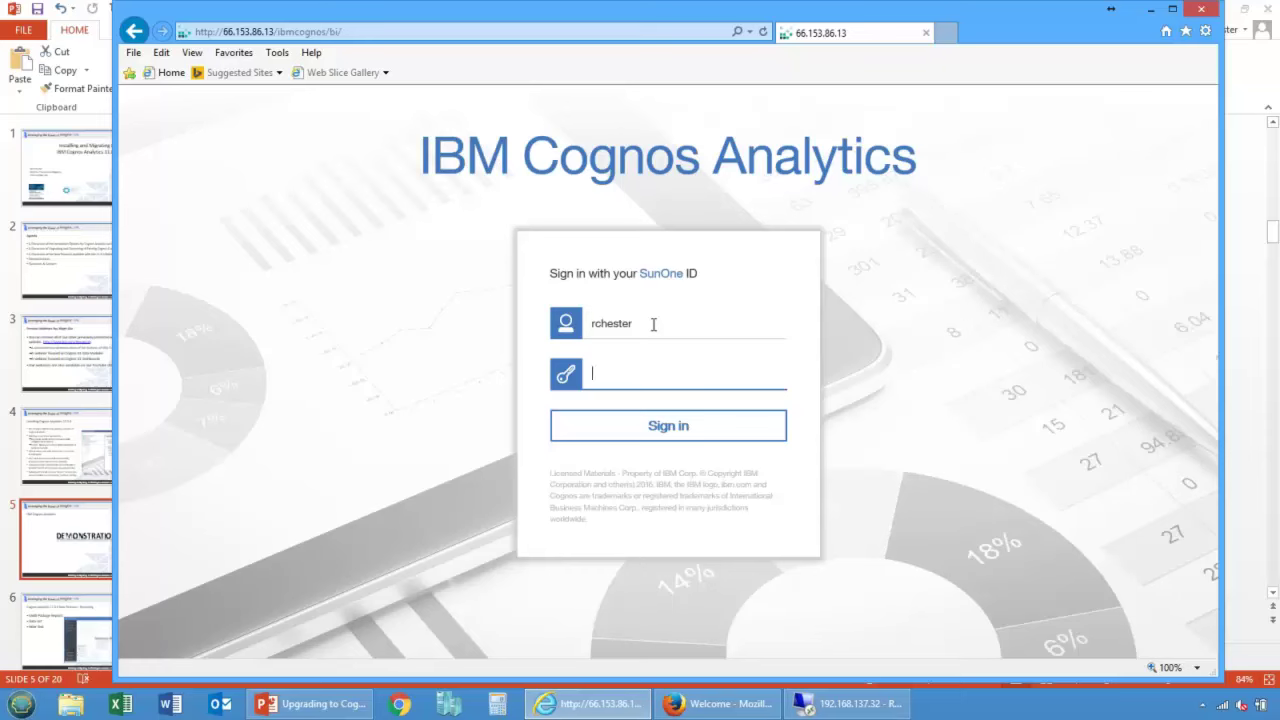
pyautogui.write('*********')
pyautogui.press('Return')
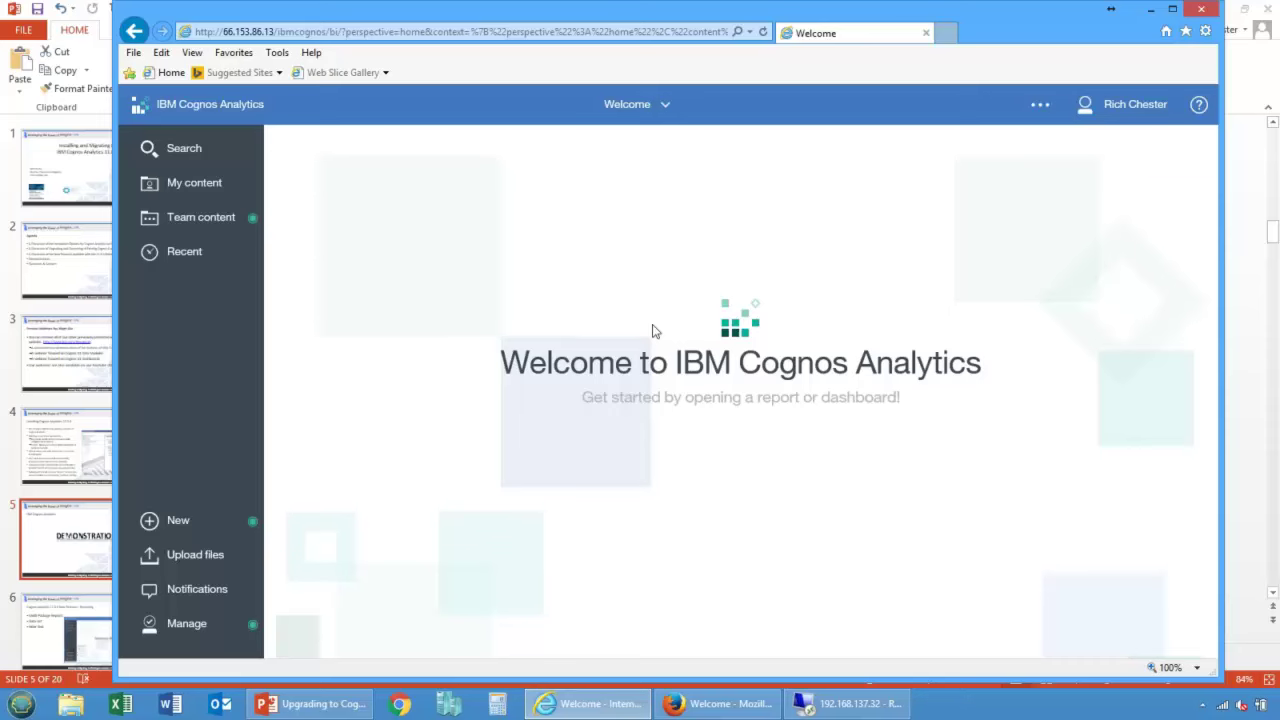
# Step: Review the New content types, the Firefox session and the remote server's Cognos configuration
pyautogui.click(149, 520)
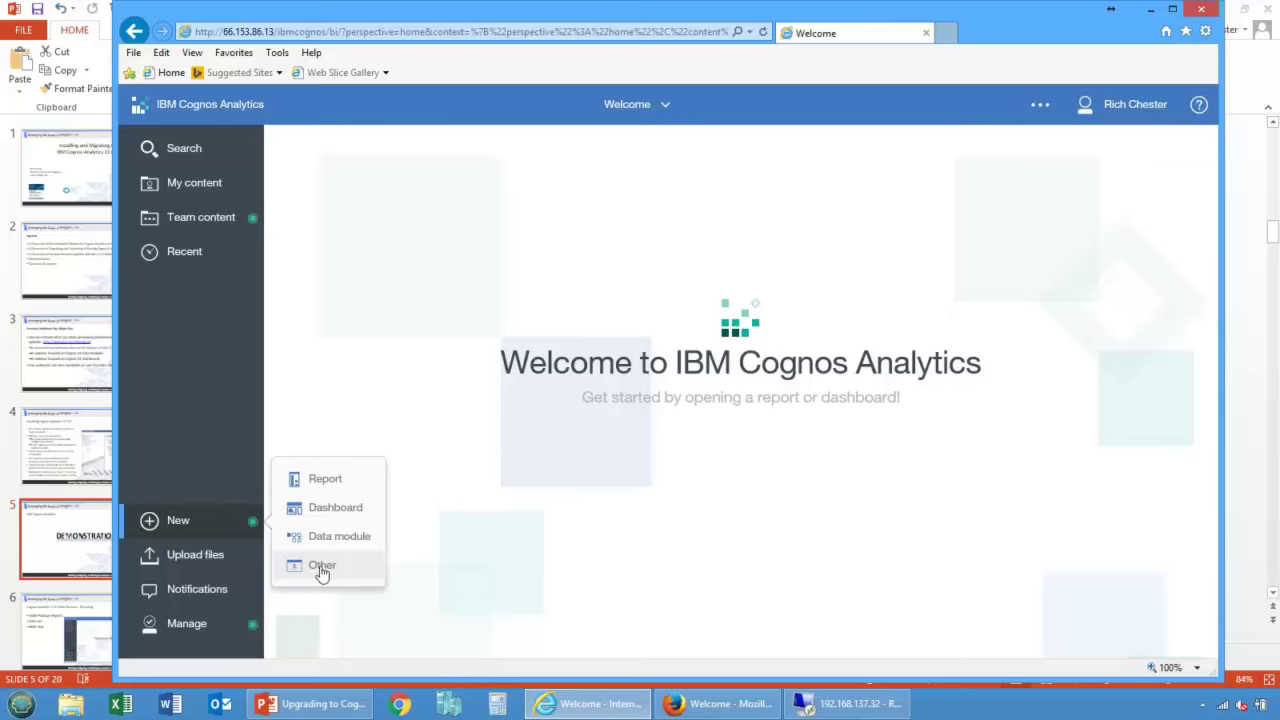
pyautogui.click(713, 706)
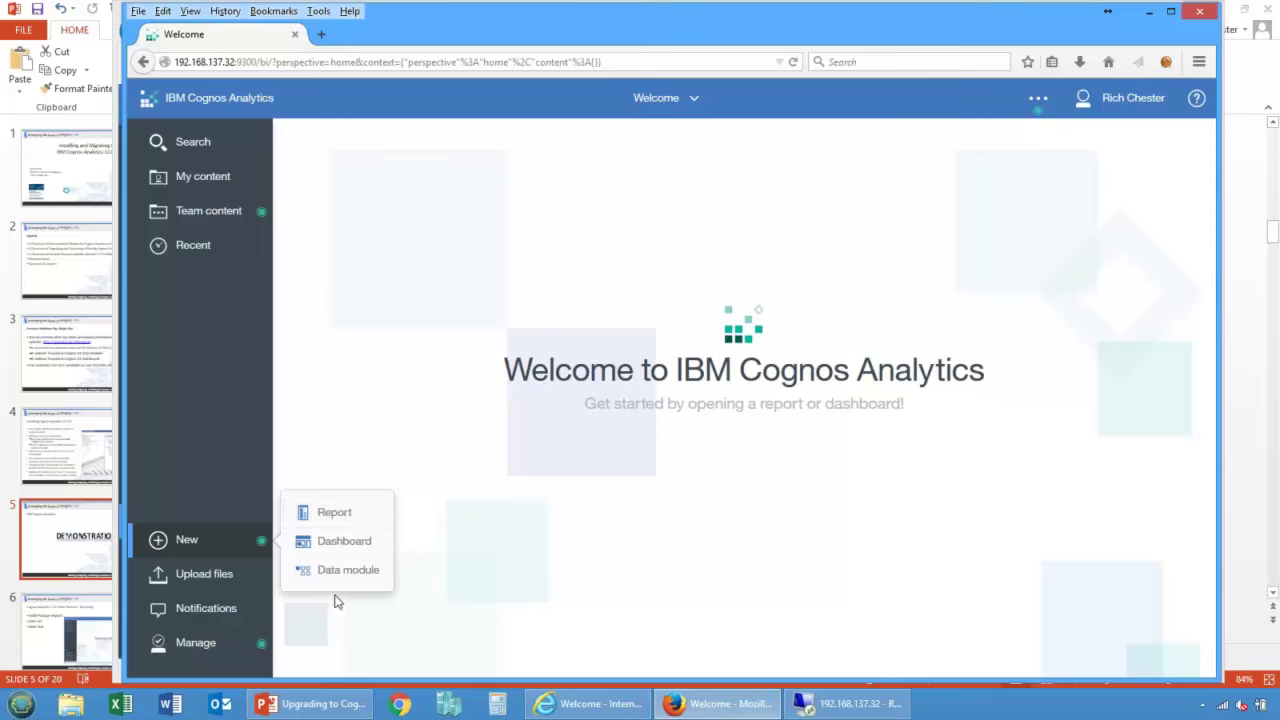
pyautogui.click(850, 704)
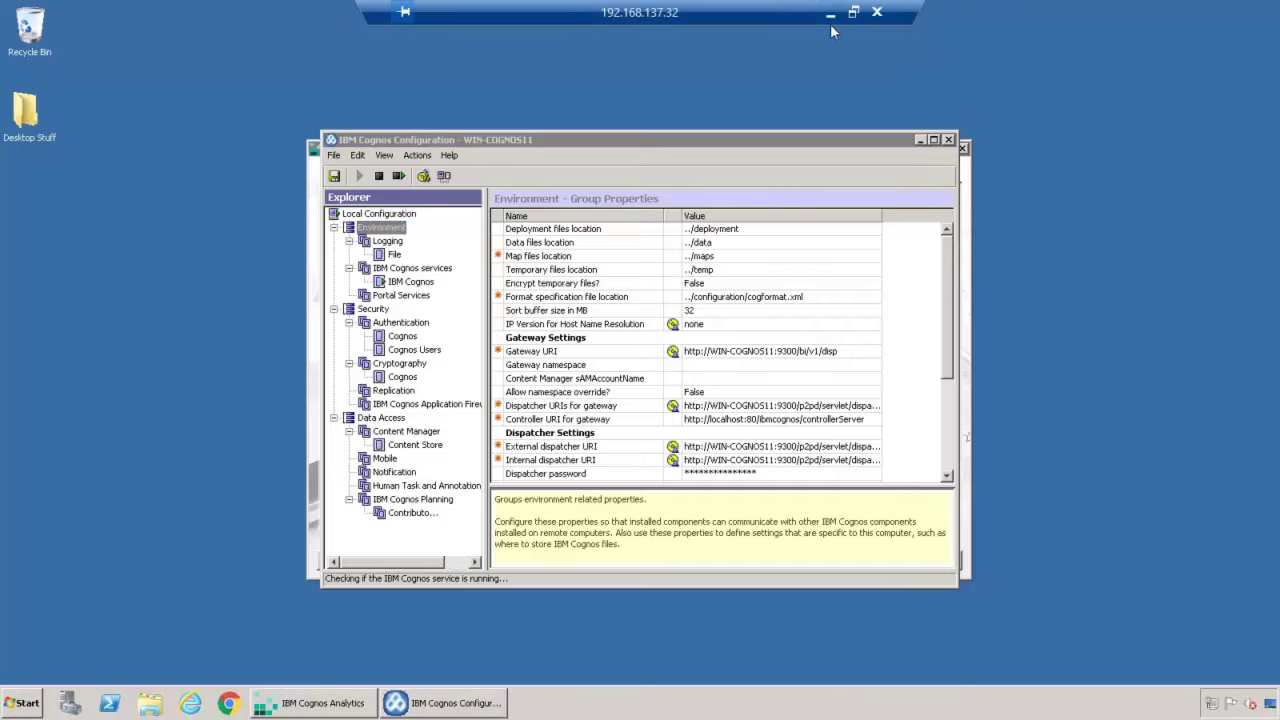
pyautogui.click(830, 14)
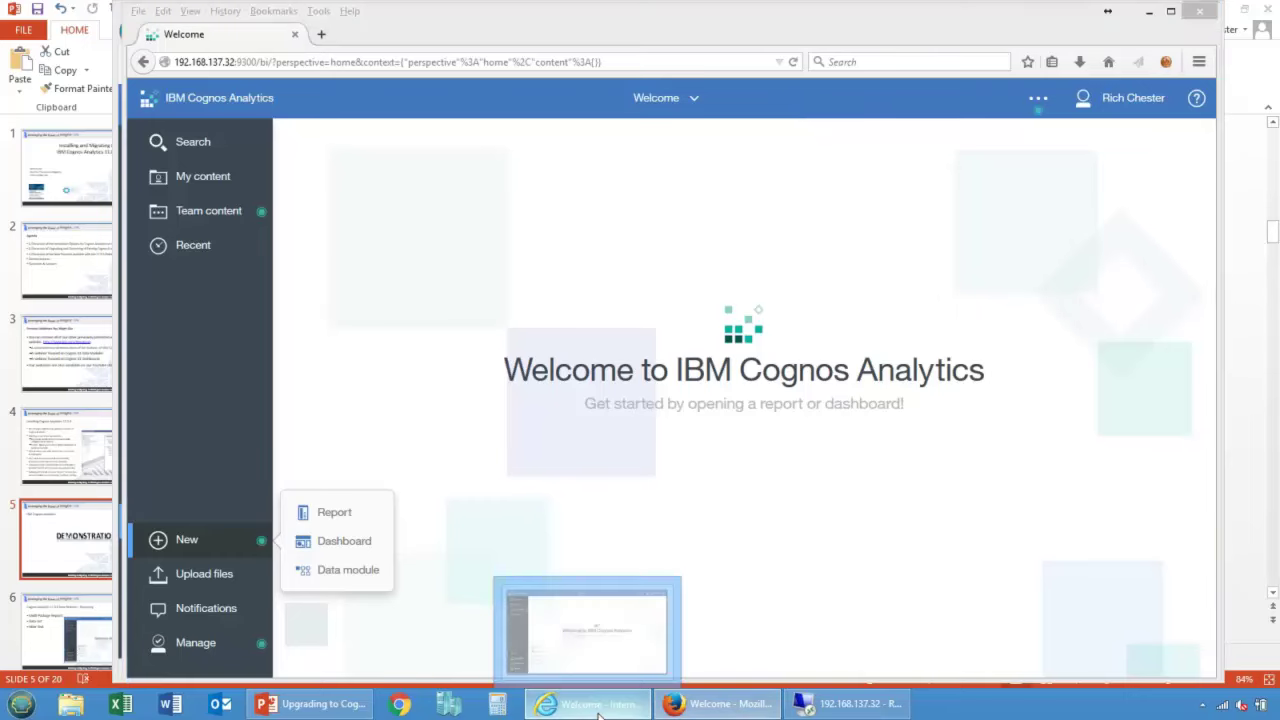
pyautogui.click(590, 704)
# Step: Check the companion applications for legacy studios, then close Internet Explorer and activate Firefox
pyautogui.click(327, 570)
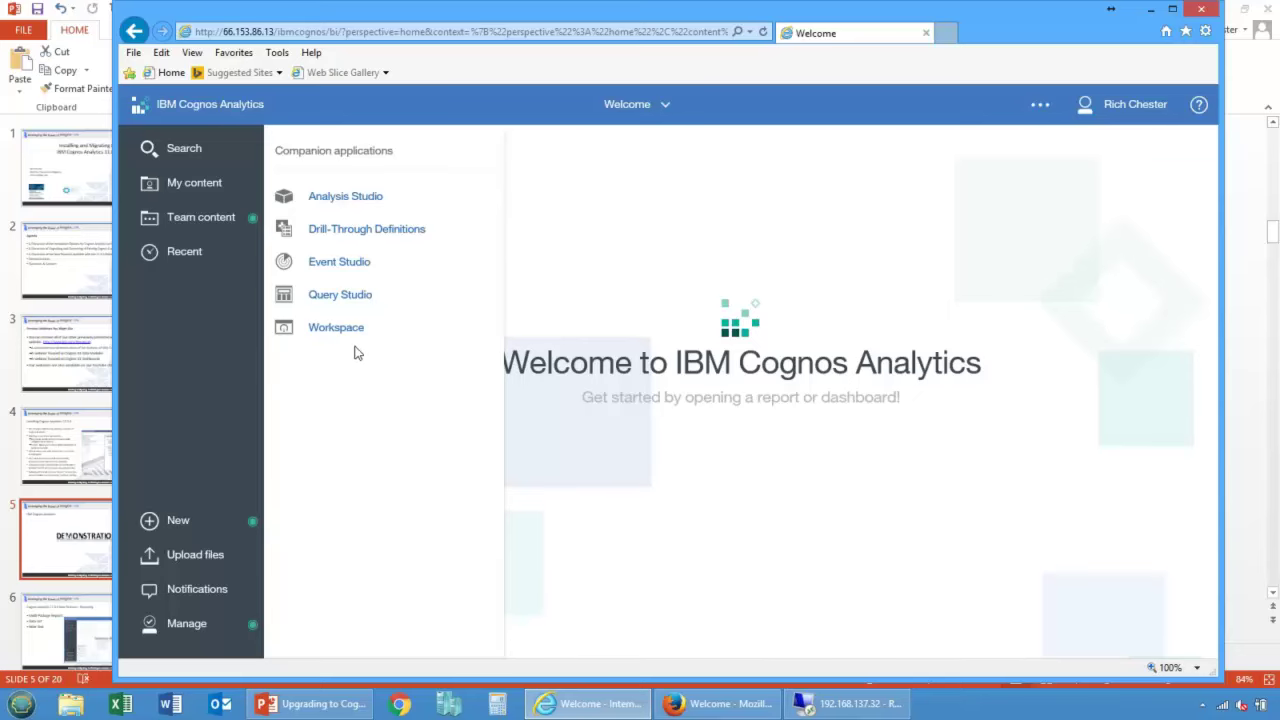
pyautogui.click(926, 33)
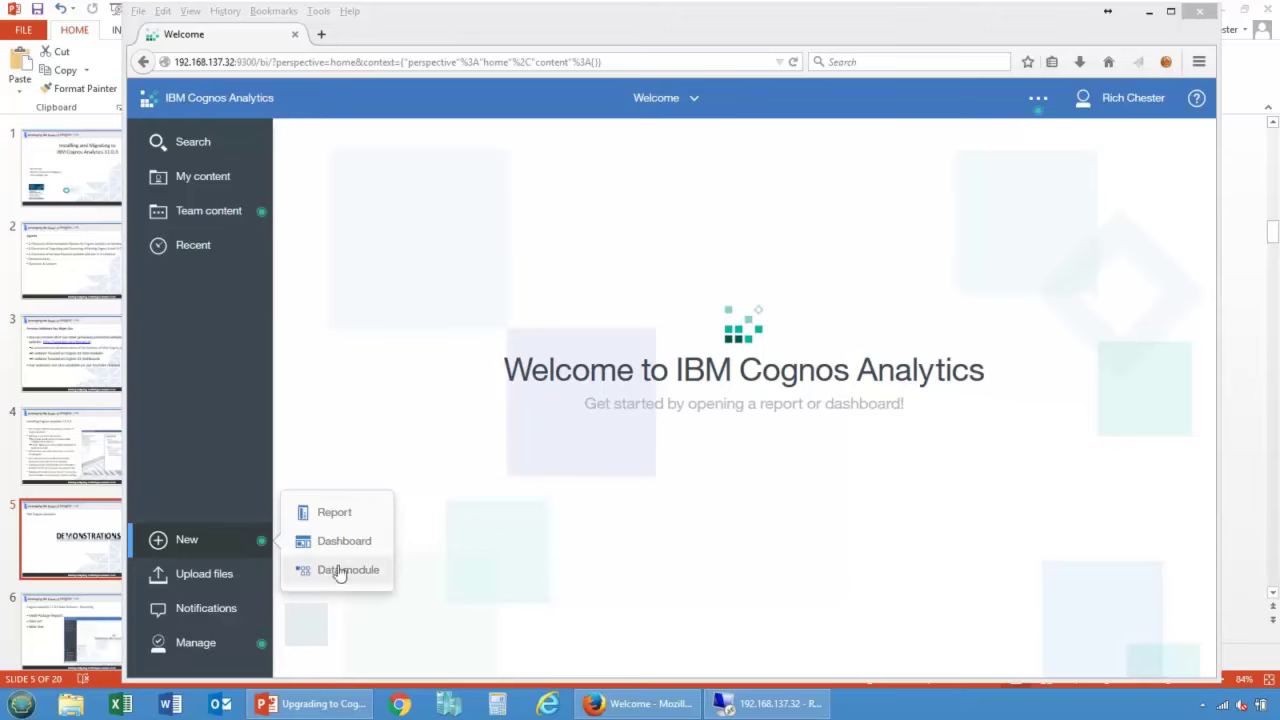
pyautogui.moveTo(645, 40); pyautogui.dragTo(624, 38)
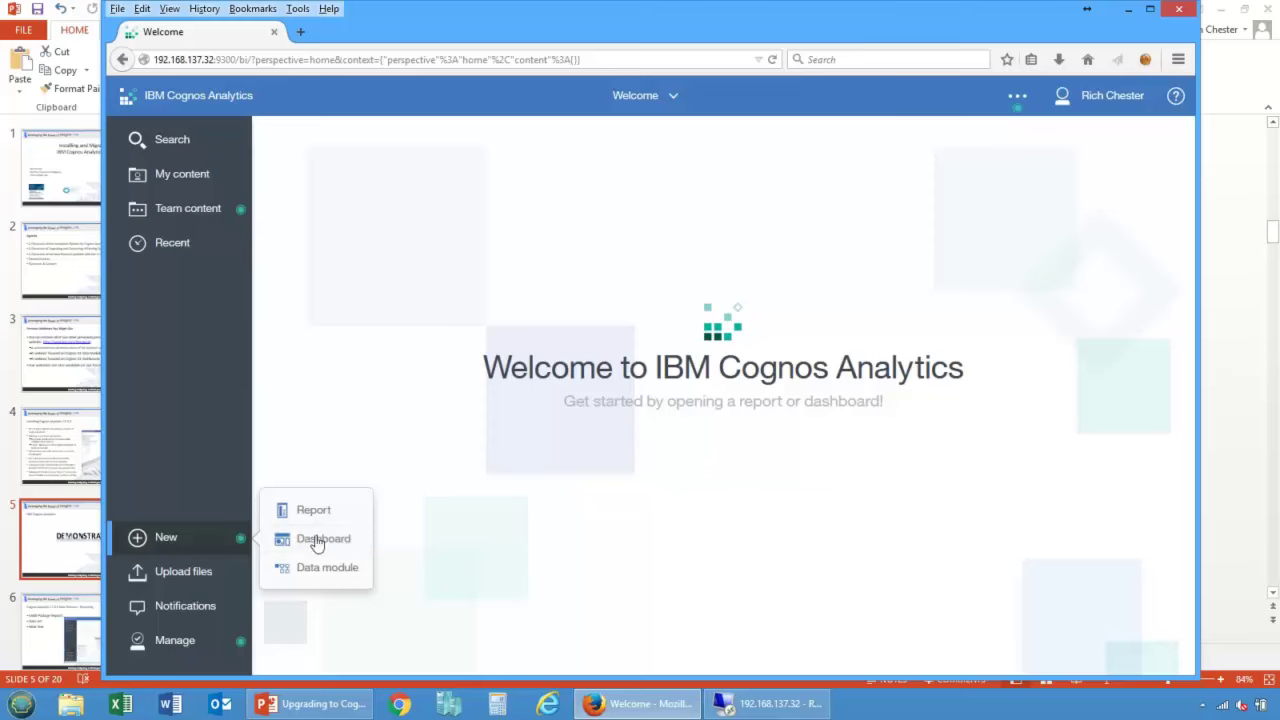
# Step: Open the Analysis Studio Report from Team content > 10.2.2 Content, windowed rather than full screen
pyautogui.click(176, 214)
pyautogui.click(309, 196)
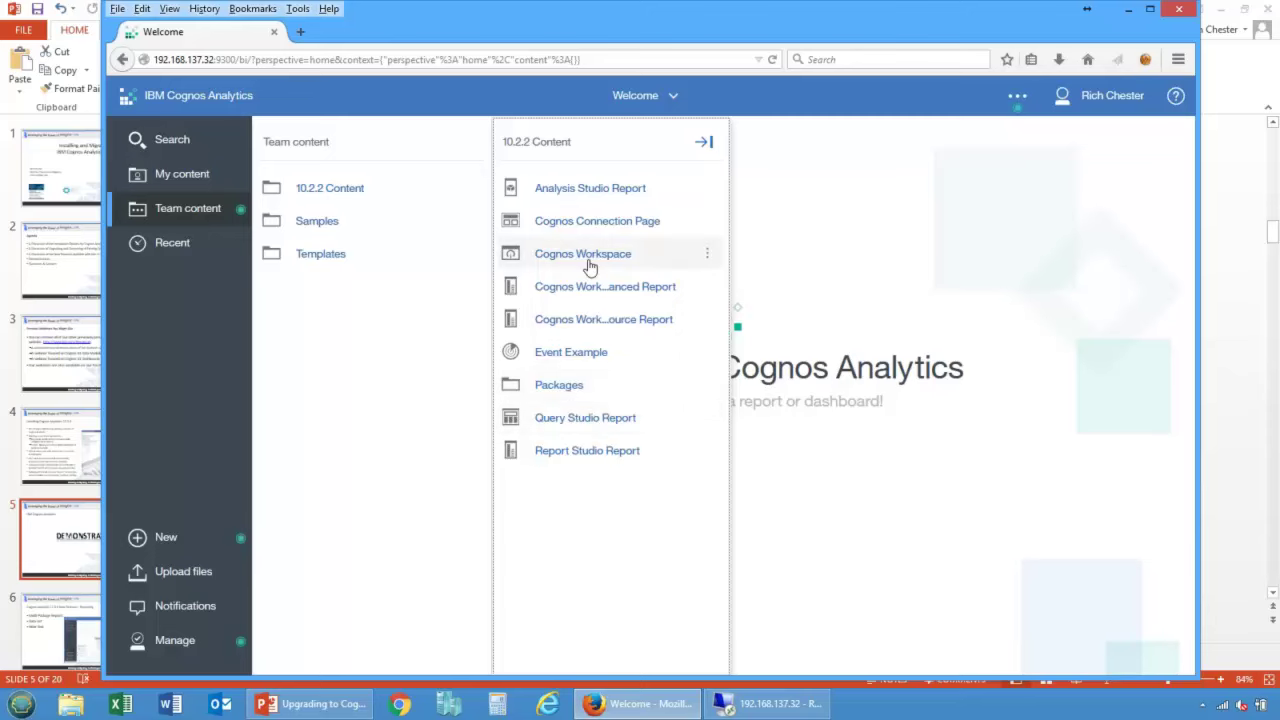
pyautogui.click(566, 190)
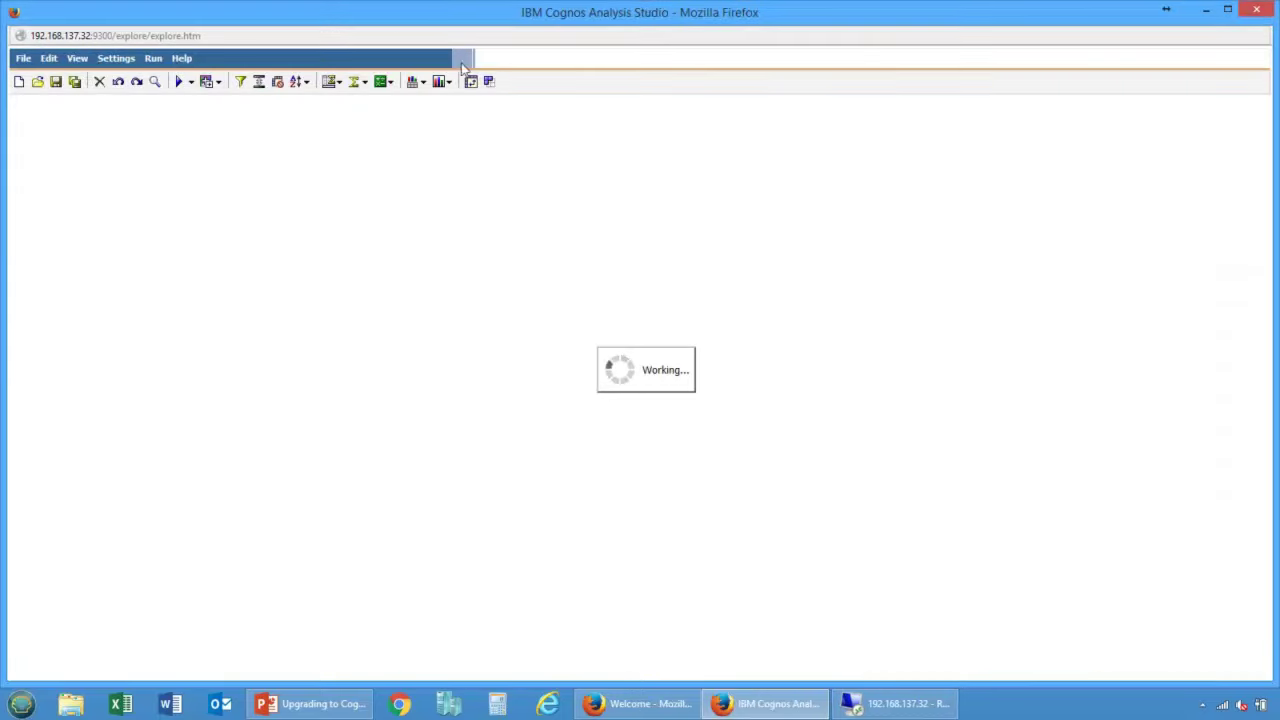
pyautogui.moveTo(449, 17); pyautogui.dragTo(624, 23)
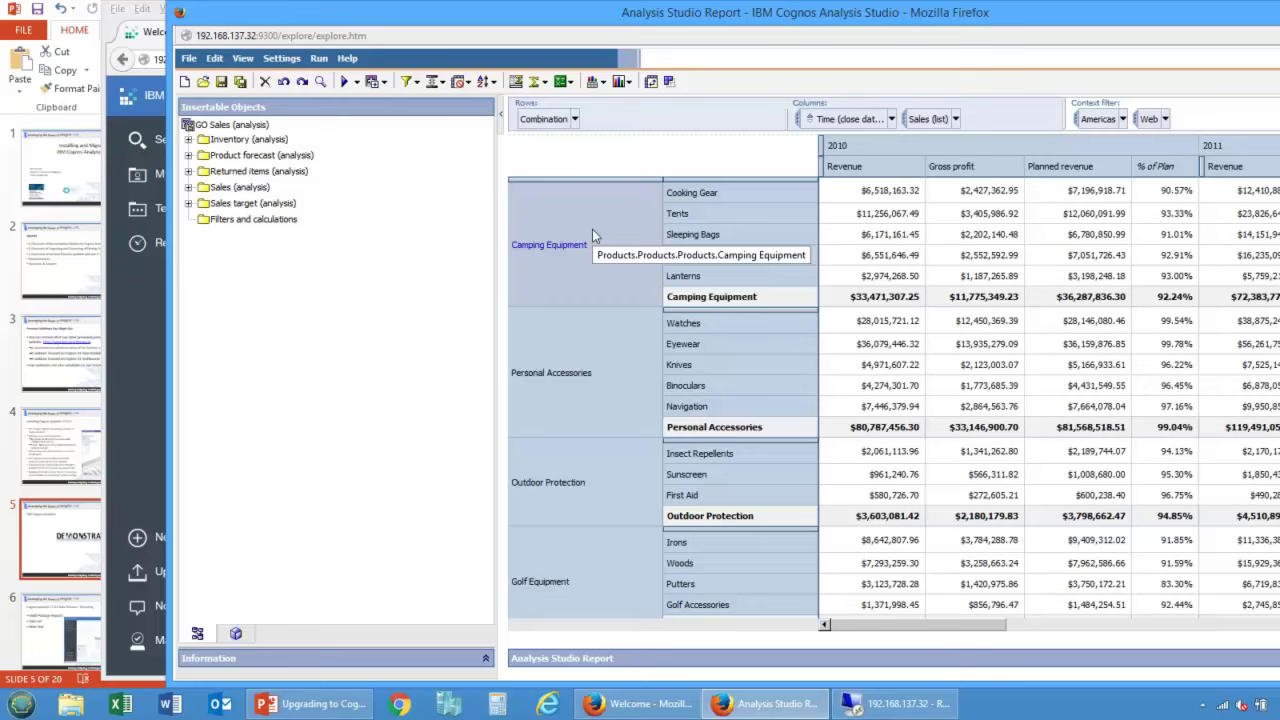
# Step: Close the Analysis Studio window and return to the Team content folders
pyautogui.click(179, 12)
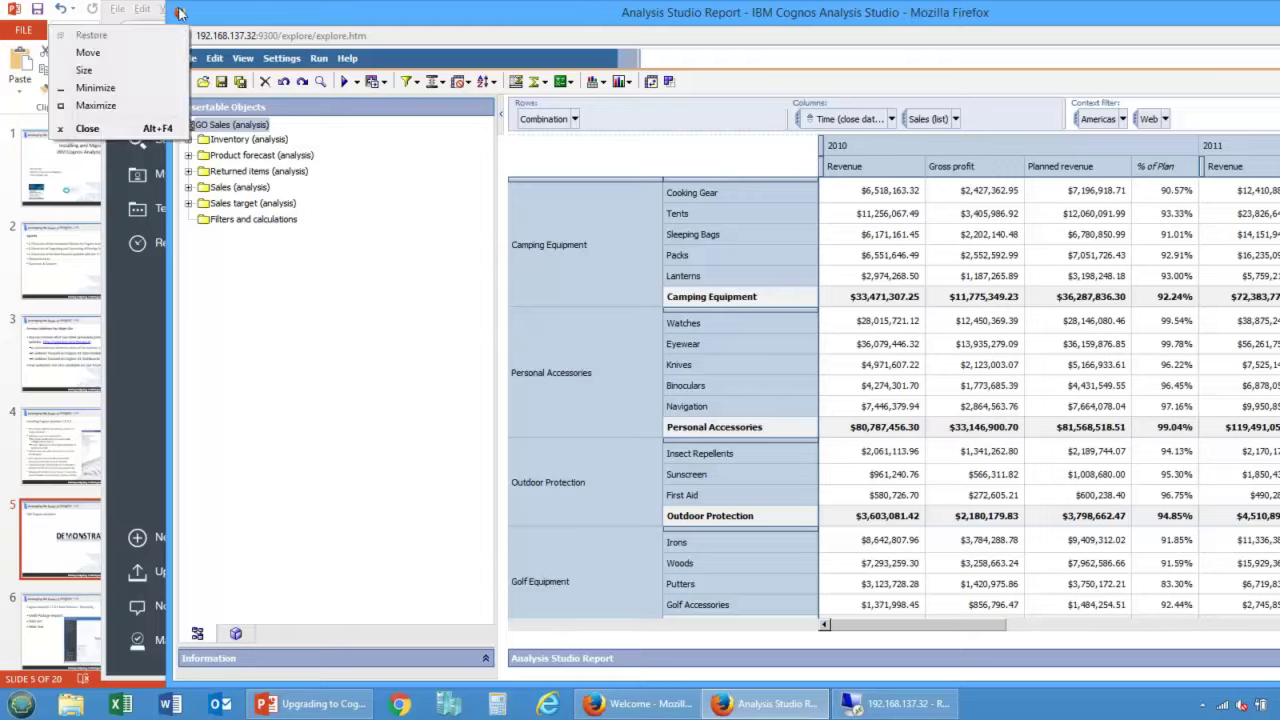
pyautogui.click(87, 128)
pyautogui.click(200, 212)
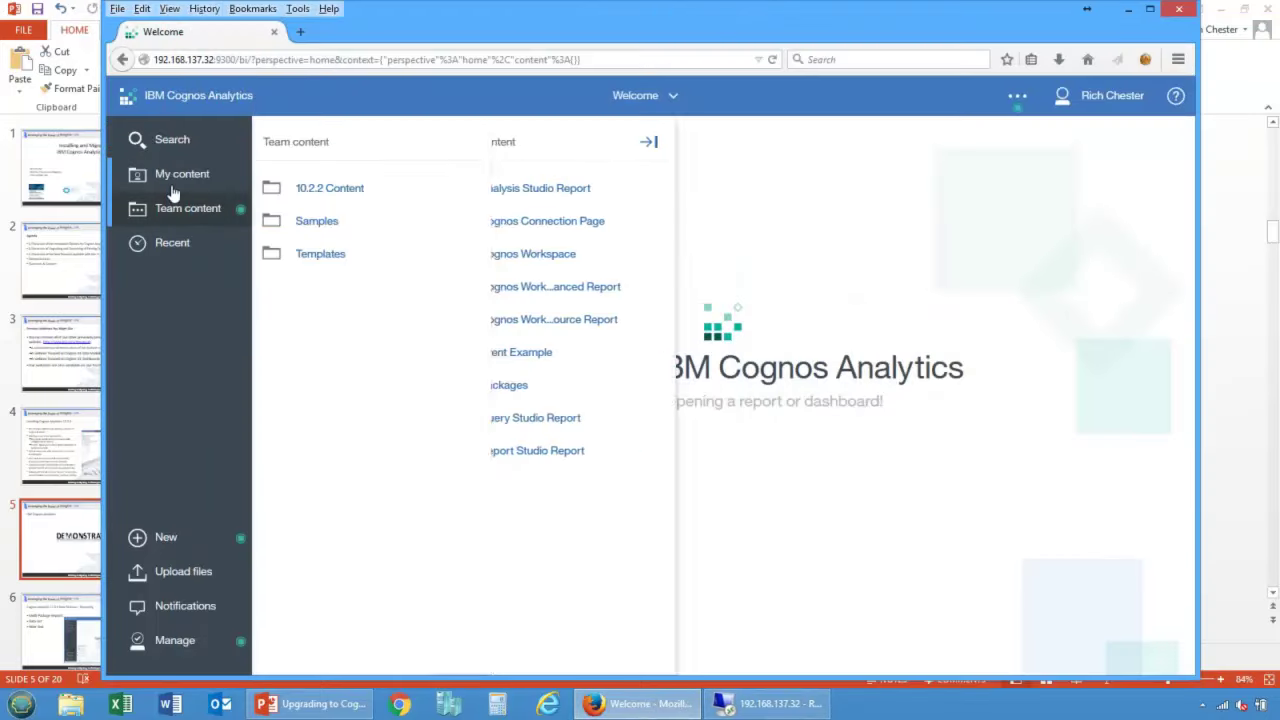
# Step: View and close the Query Studio Report, then open Cognos Workspace from 10.2.2 Content
pyautogui.click(561, 428)
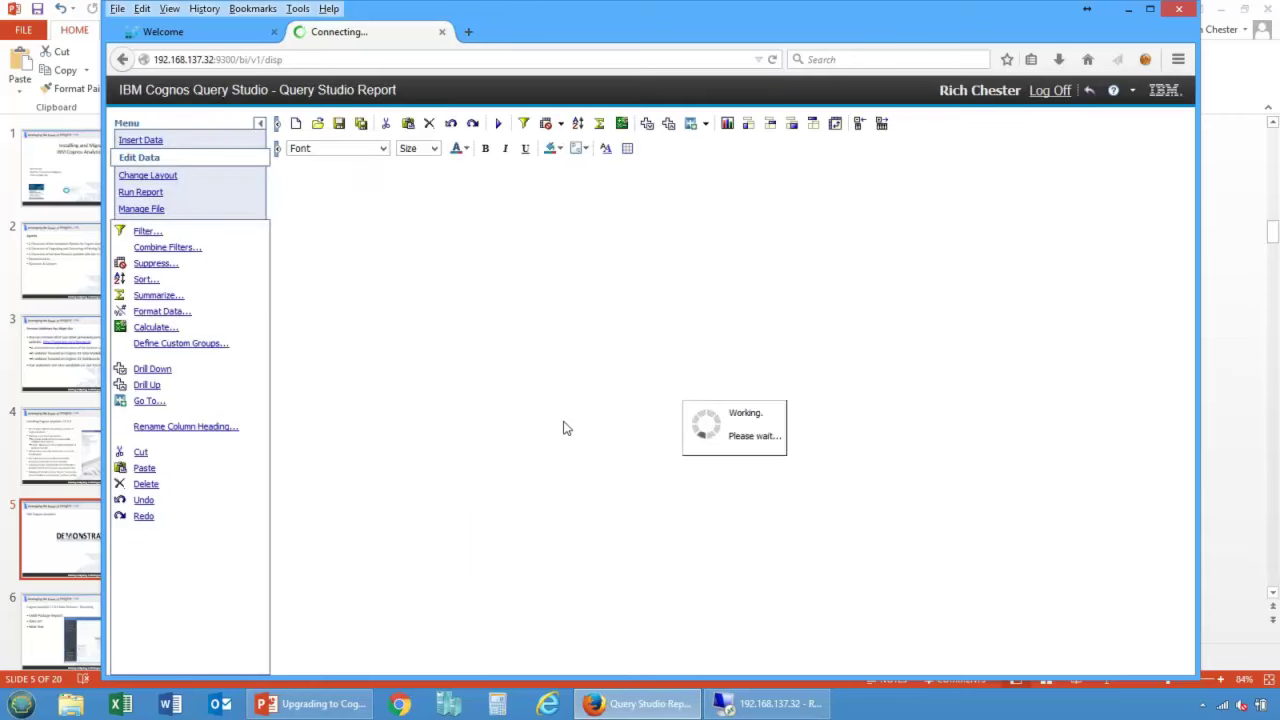
pyautogui.click(441, 31)
pyautogui.click(158, 212)
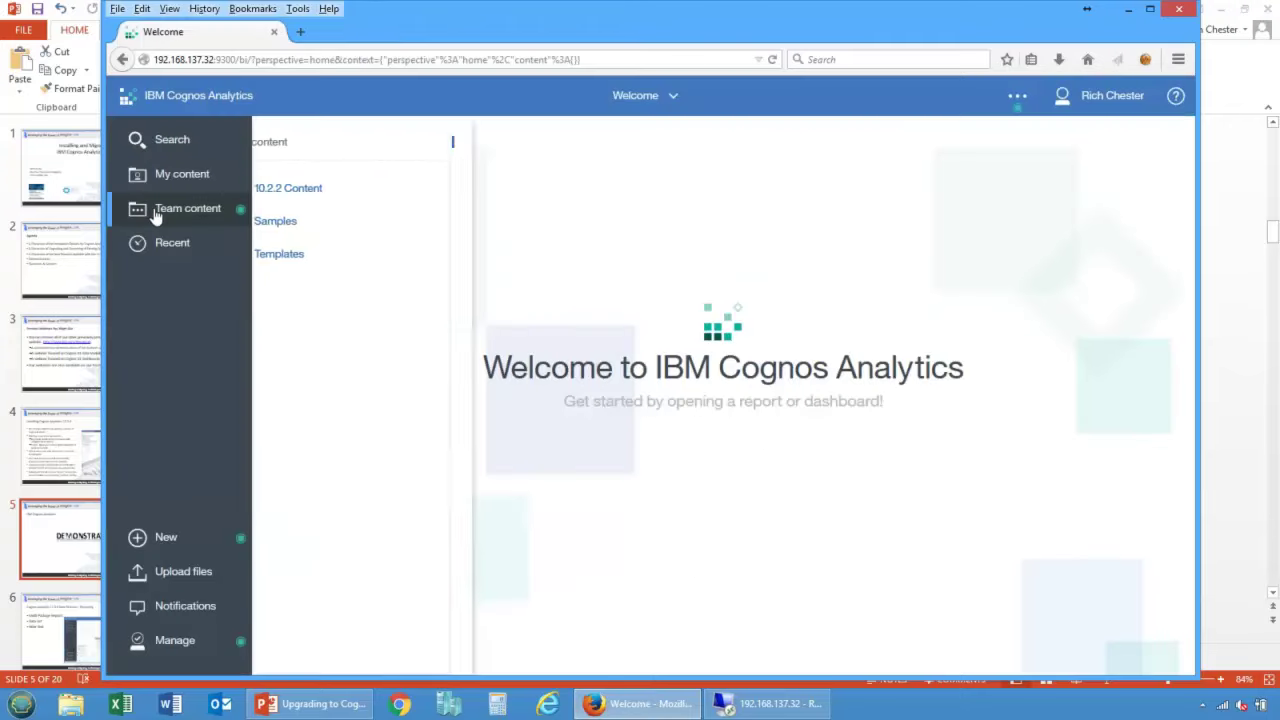
pyautogui.click(568, 255)
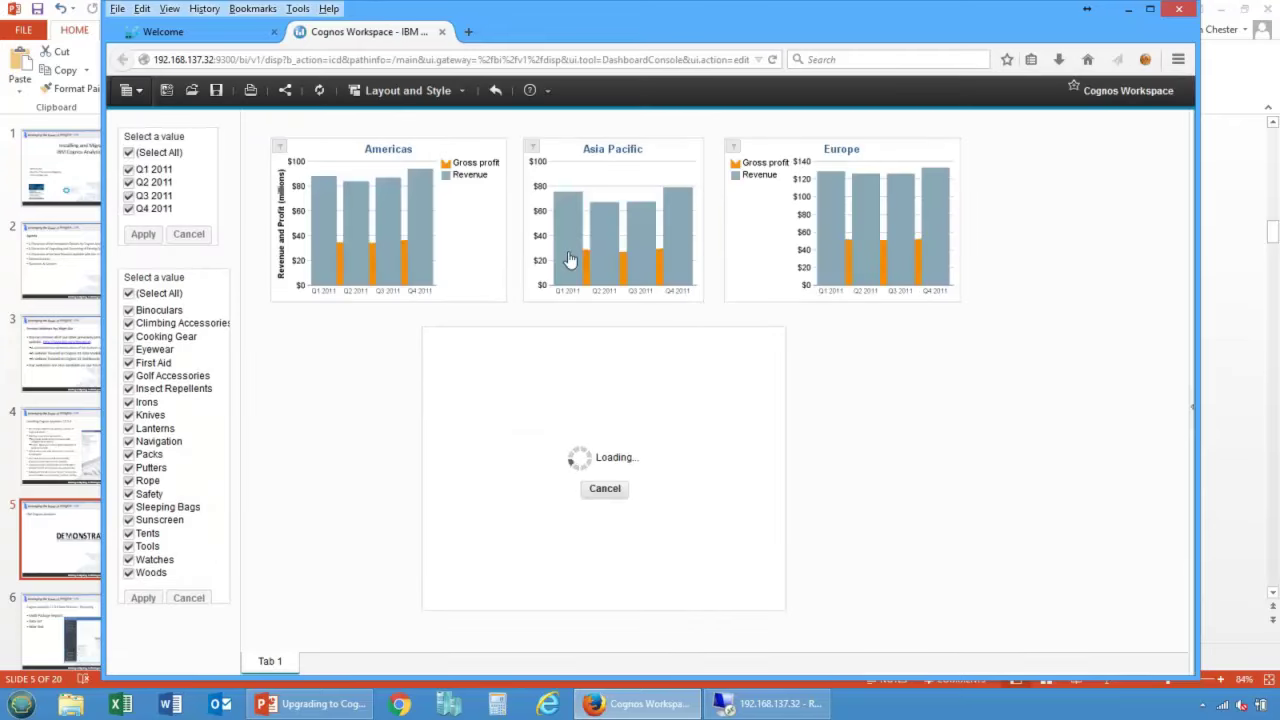
# Step: Expand Team Content in the dashboard's content pane, then close the Cognos Workspace tab
pyautogui.click(200, 31)
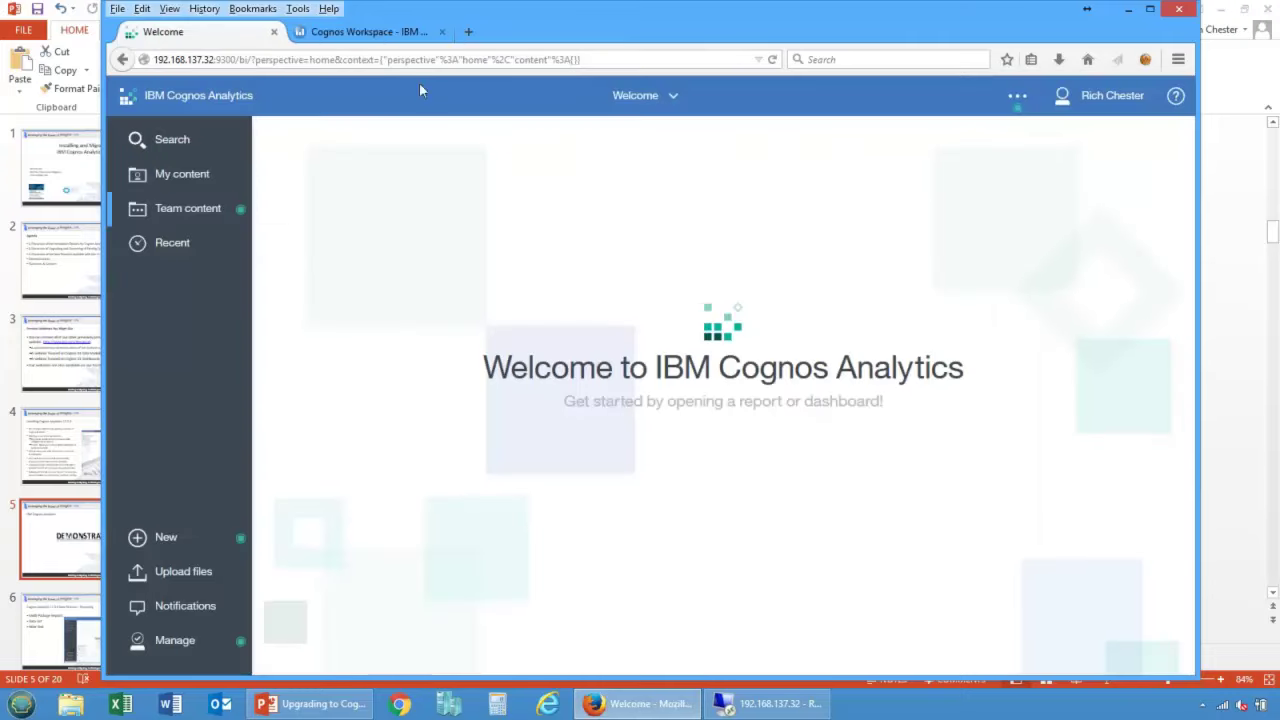
pyautogui.click(376, 34)
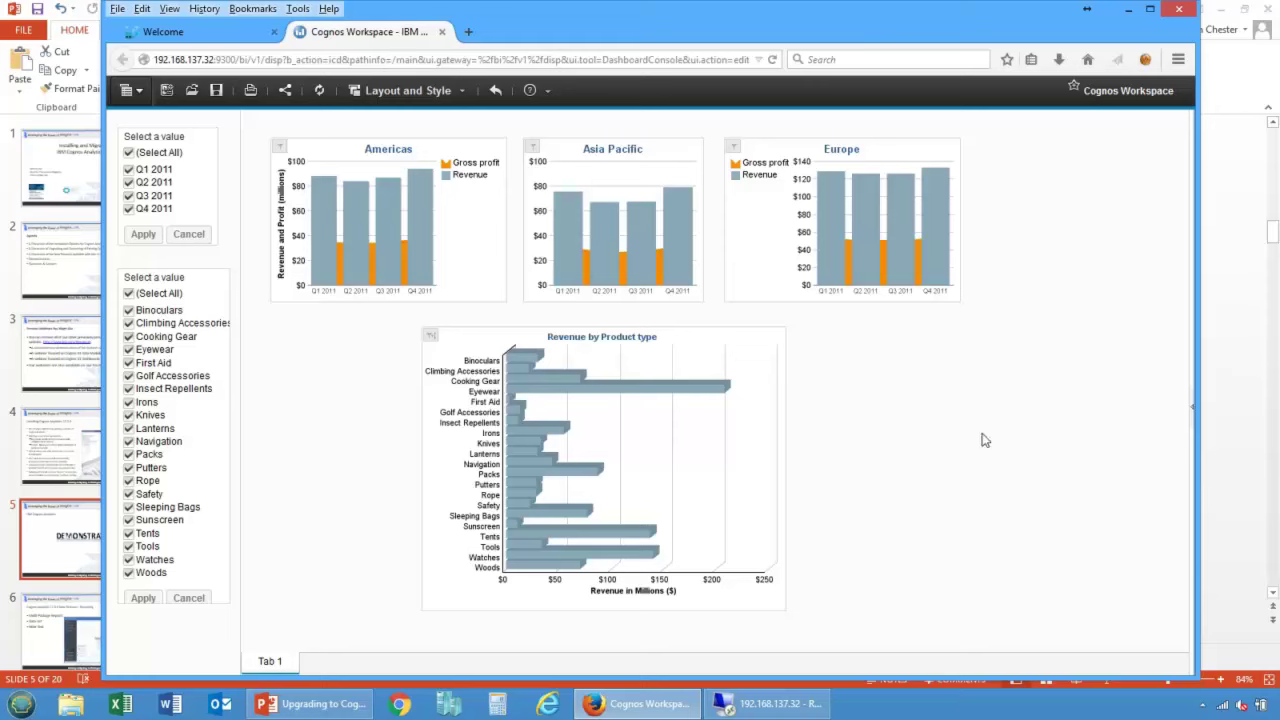
pyautogui.click(1193, 413)
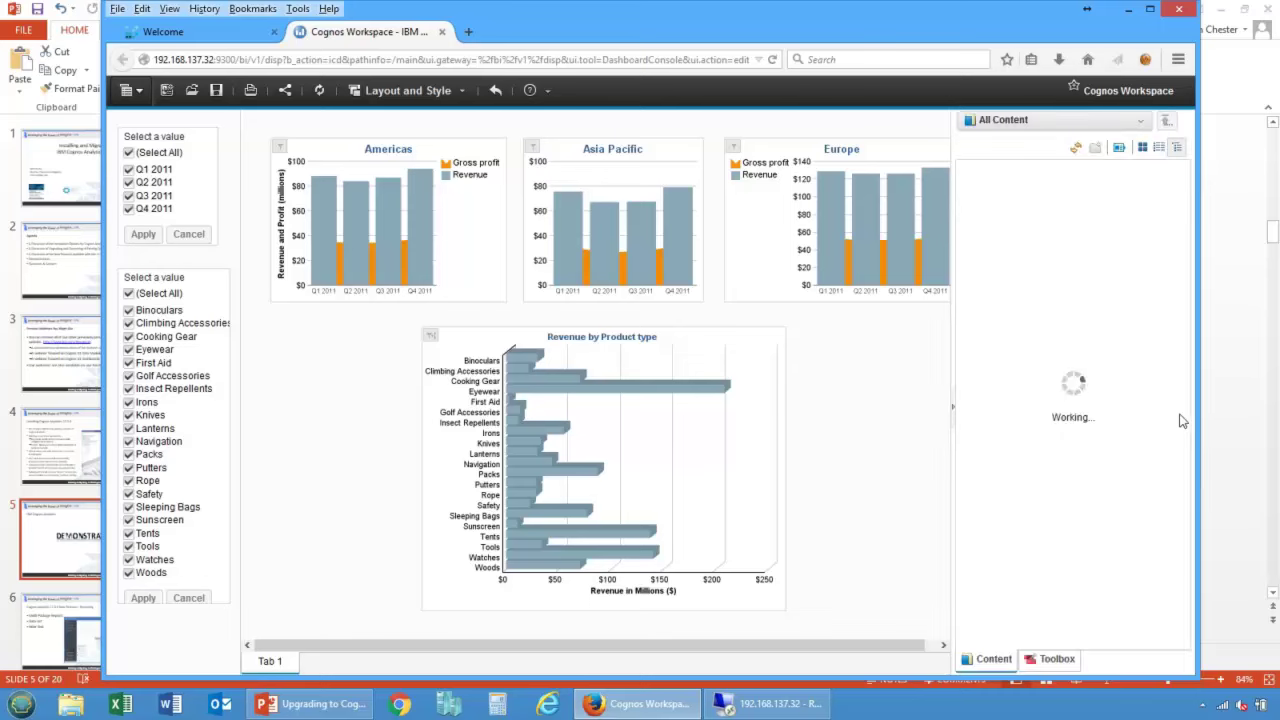
pyautogui.click(963, 186)
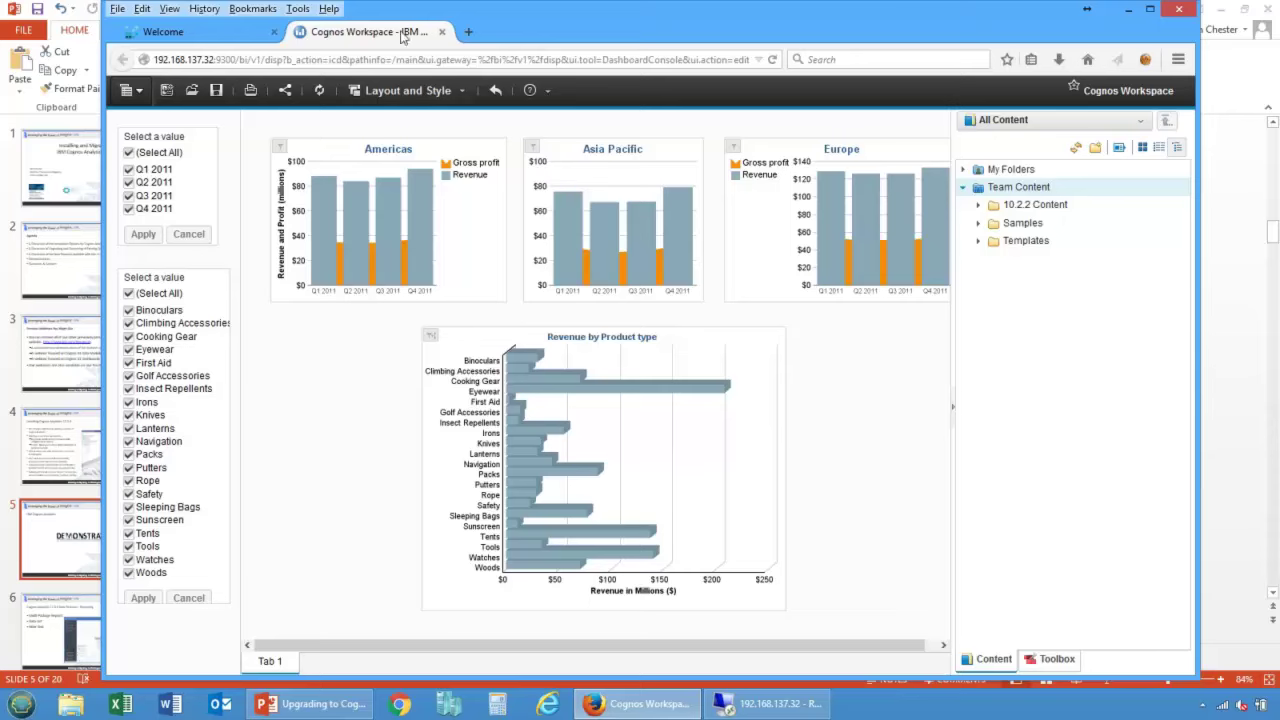
pyautogui.click(442, 32)
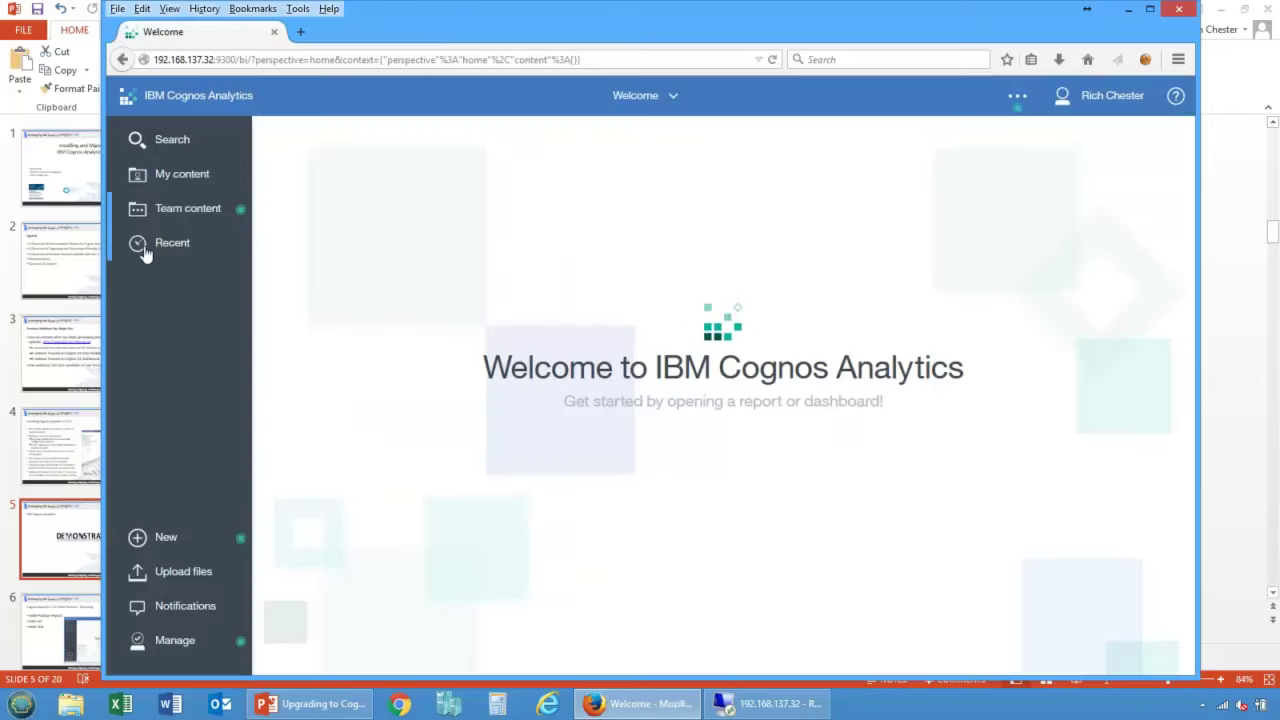
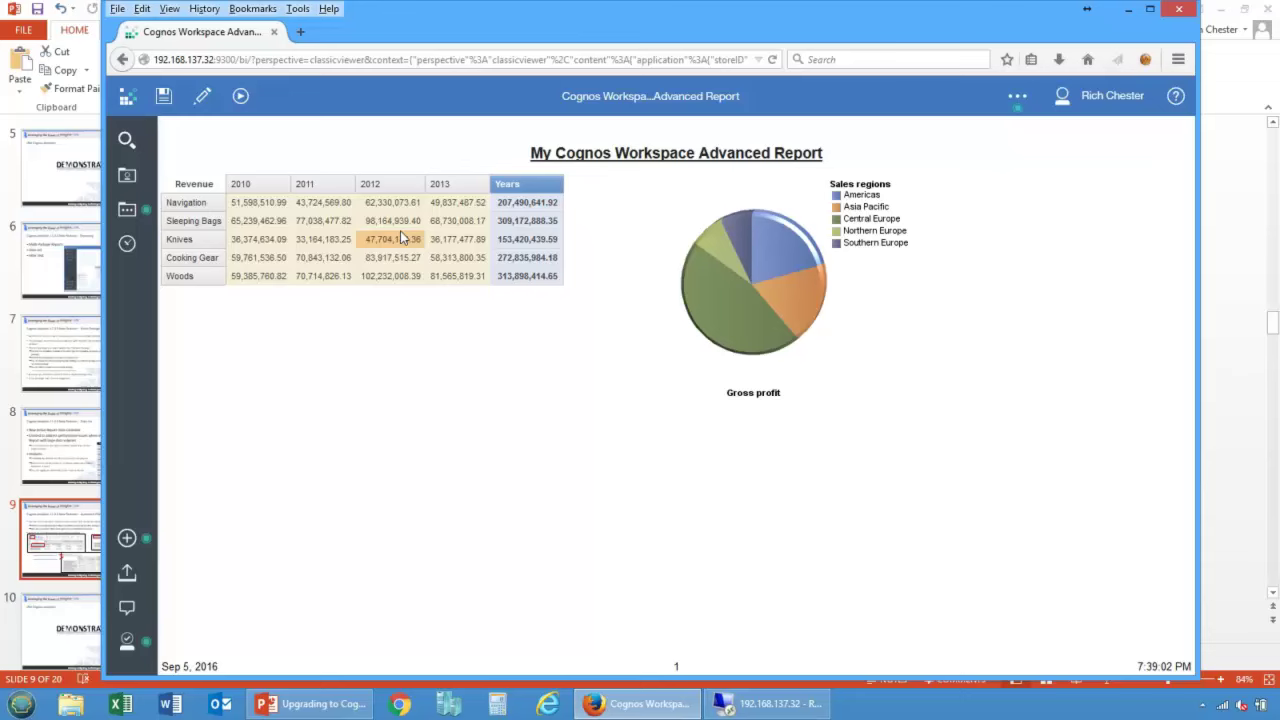
# Step: In edit mode, set the report's Run with full interactivity property to Yes
pyautogui.click(202, 96)
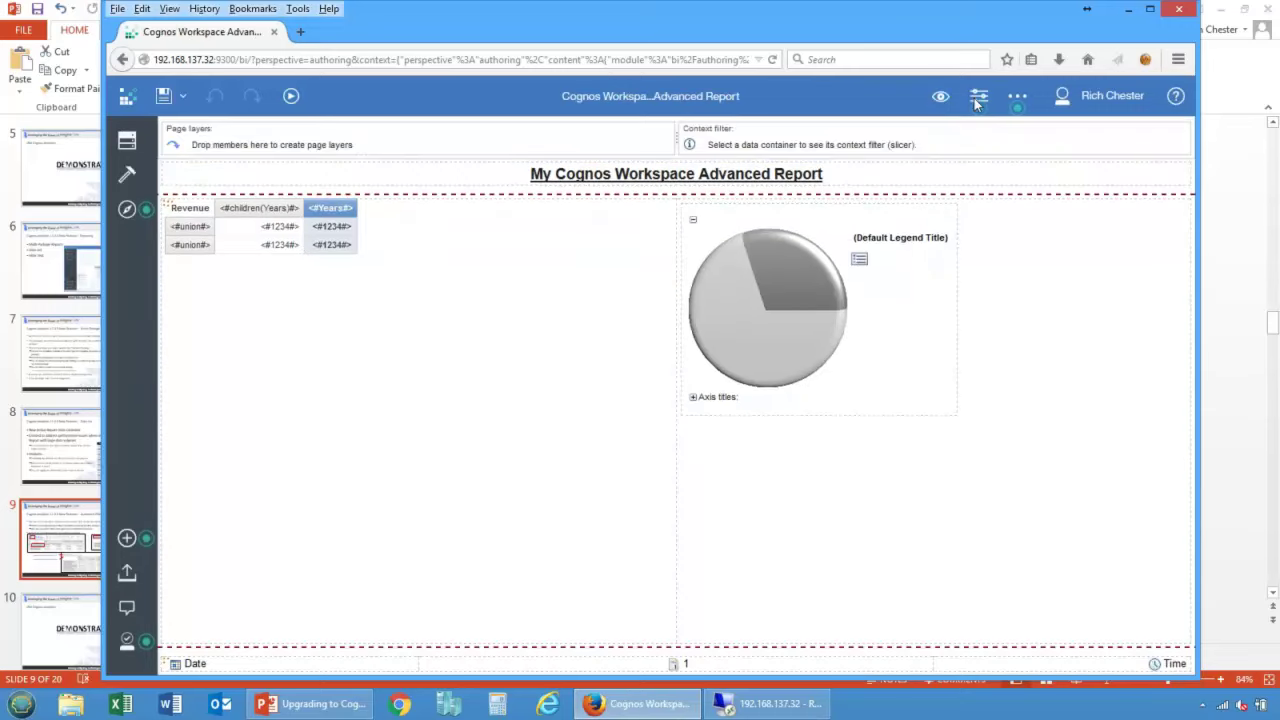
pyautogui.click(979, 96)
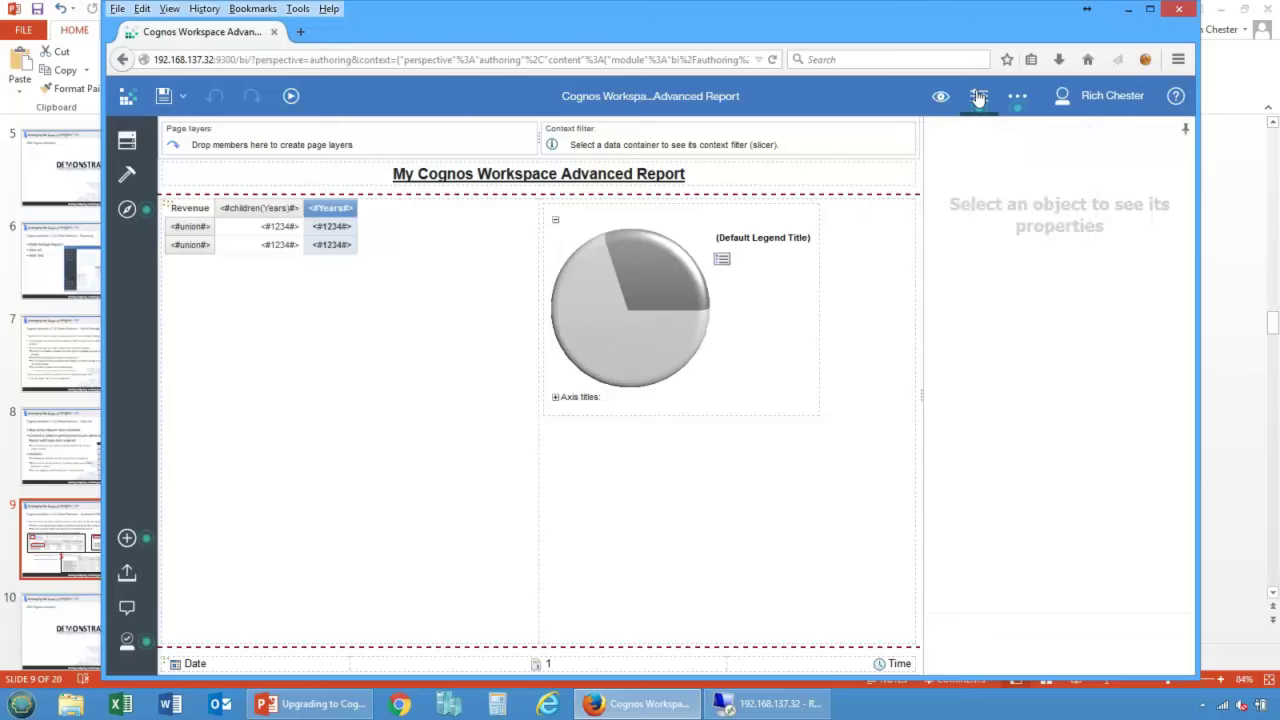
pyautogui.click(127, 208)
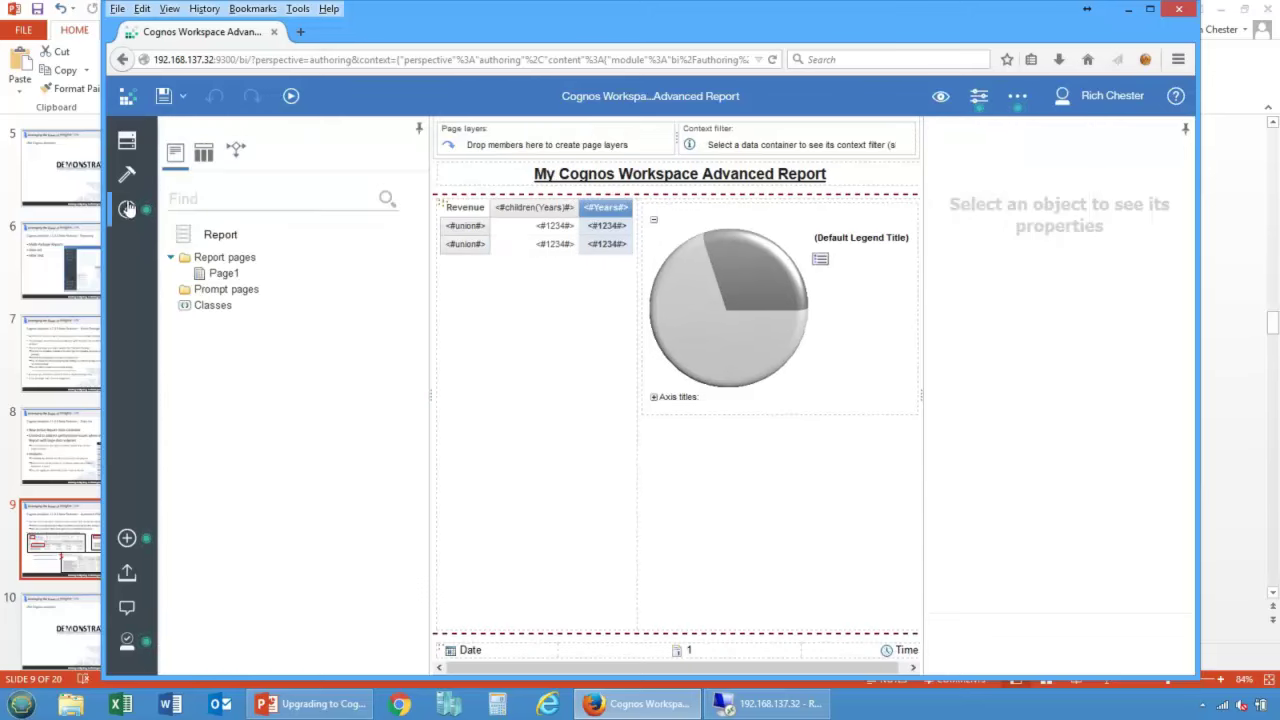
pyautogui.click(216, 235)
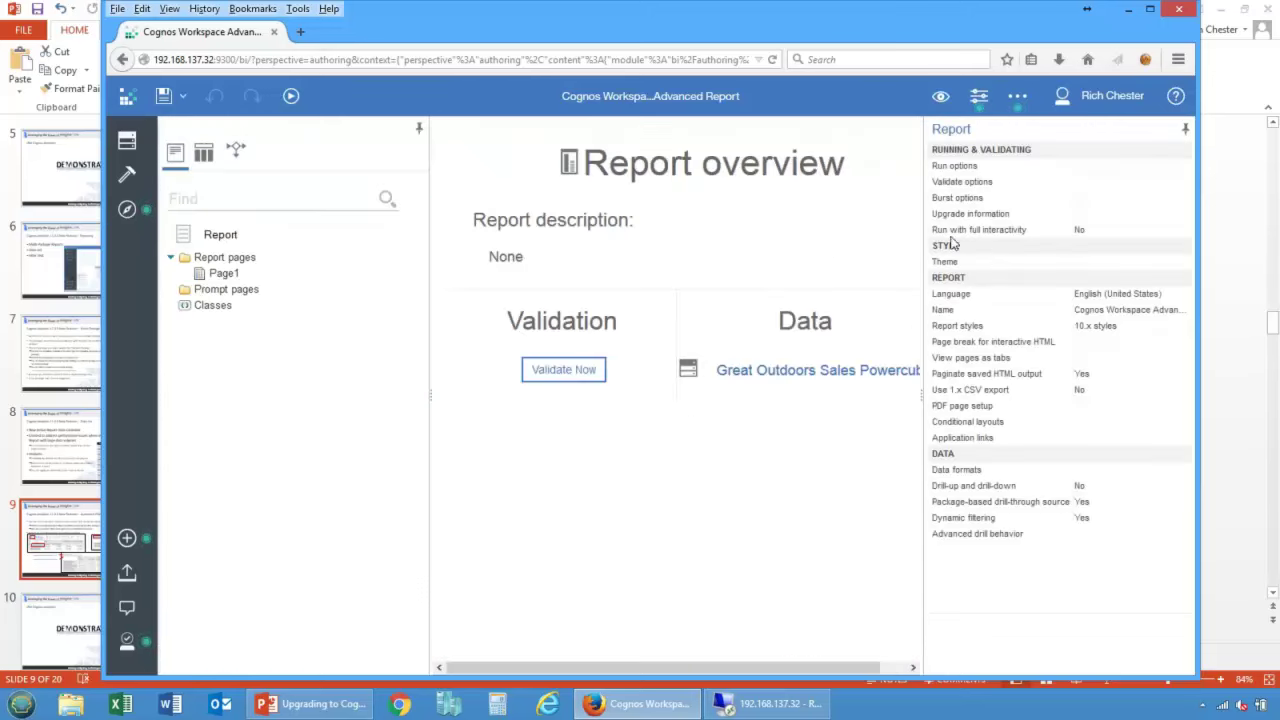
pyautogui.click(1168, 234)
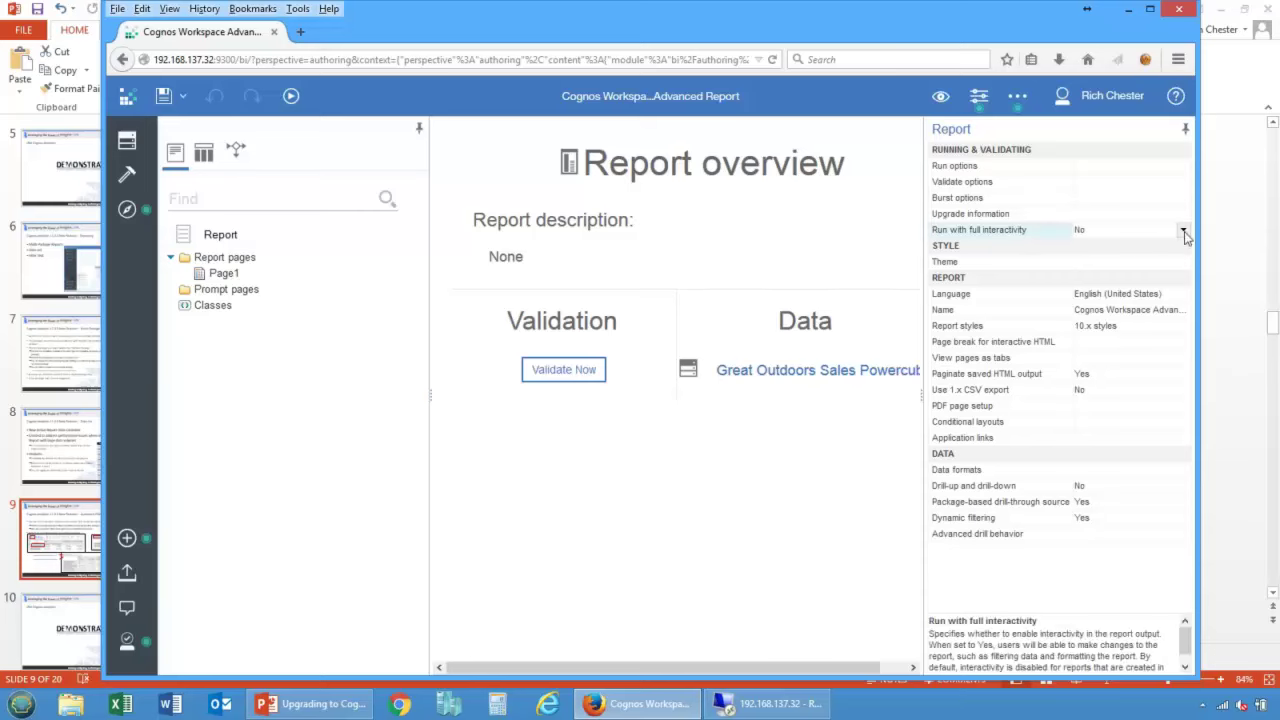
pyautogui.click(1183, 230)
pyautogui.click(1085, 252)
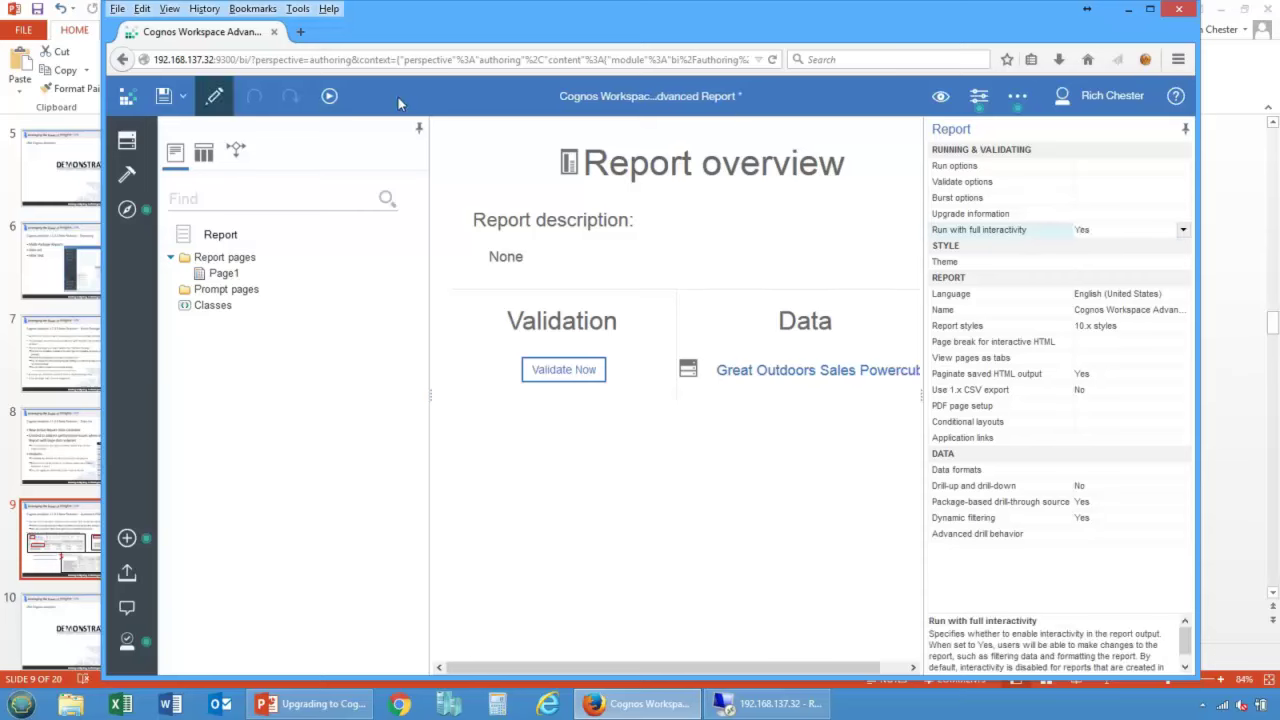
# Step: Save the report and close the Advanced Report view
pyautogui.click(188, 102)
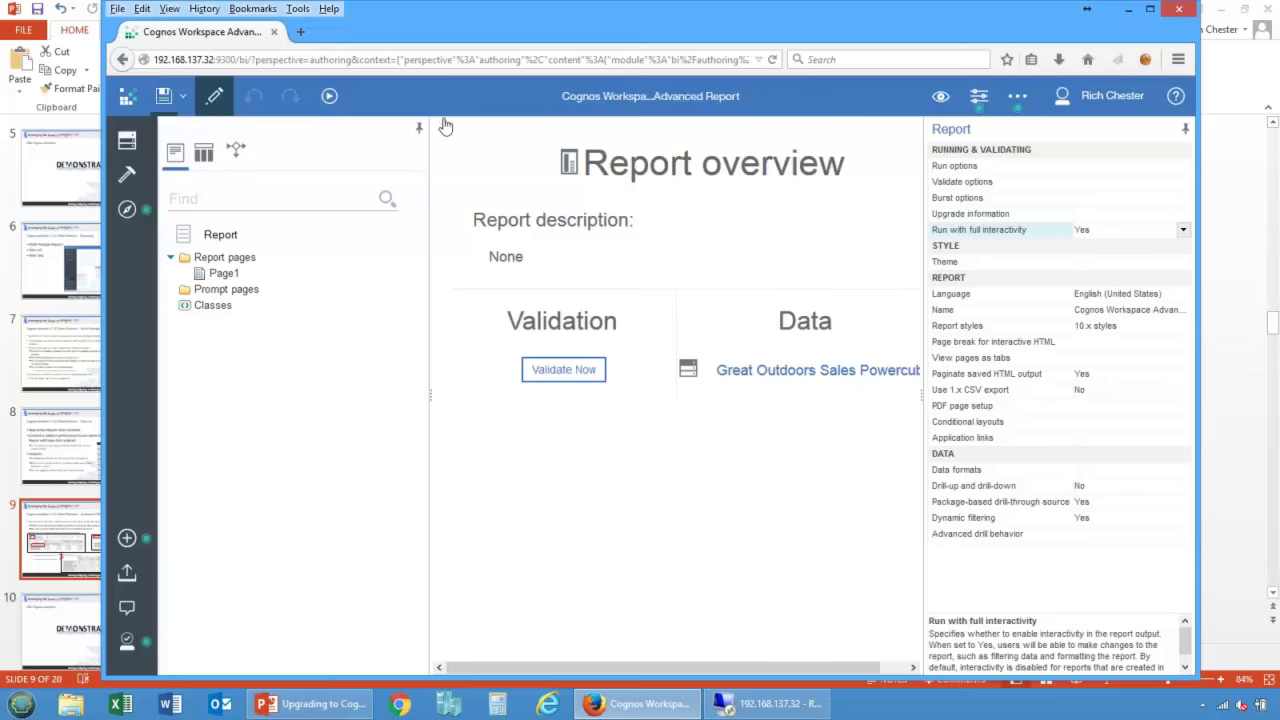
pyautogui.click(738, 103)
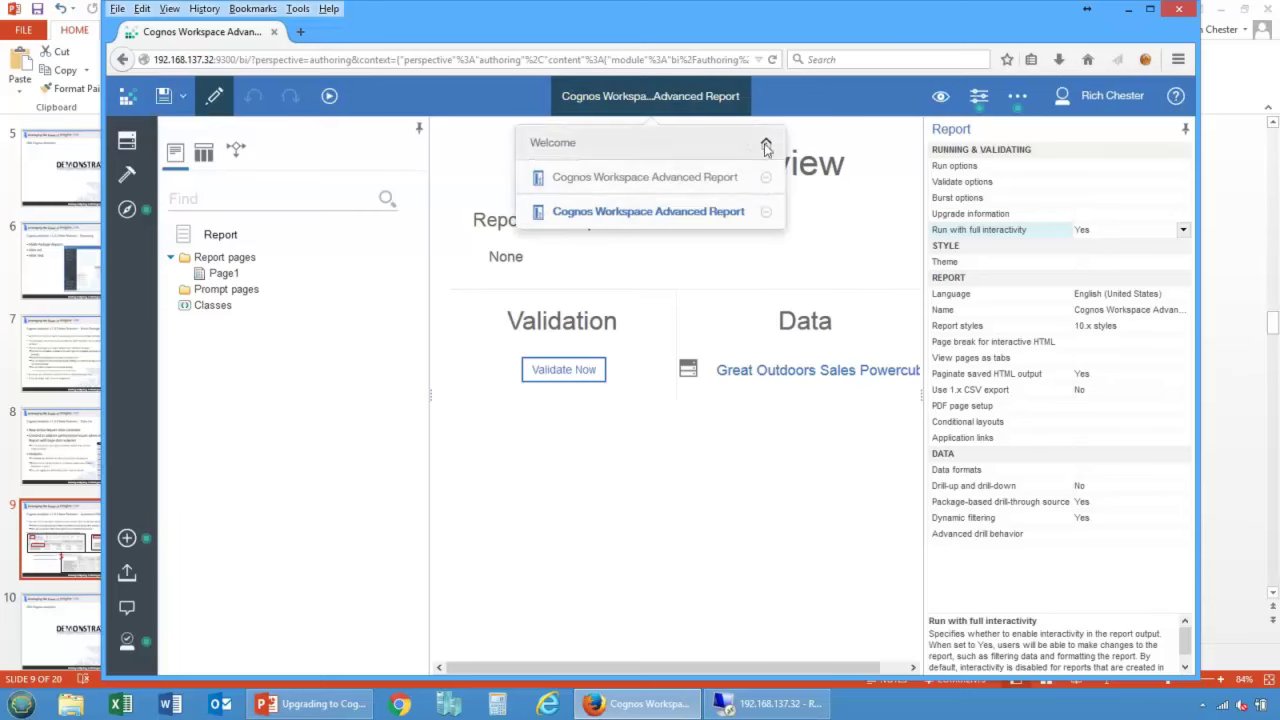
pyautogui.click(734, 100)
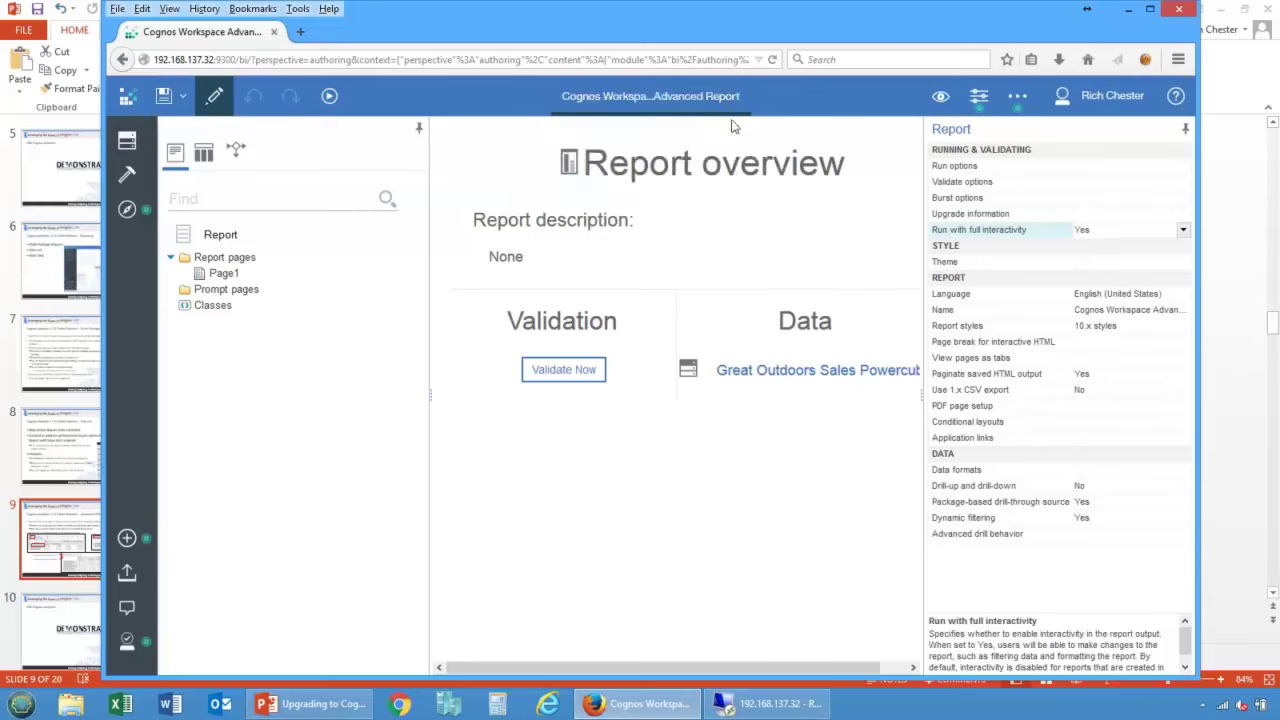
pyautogui.click(733, 99)
pyautogui.click(764, 182)
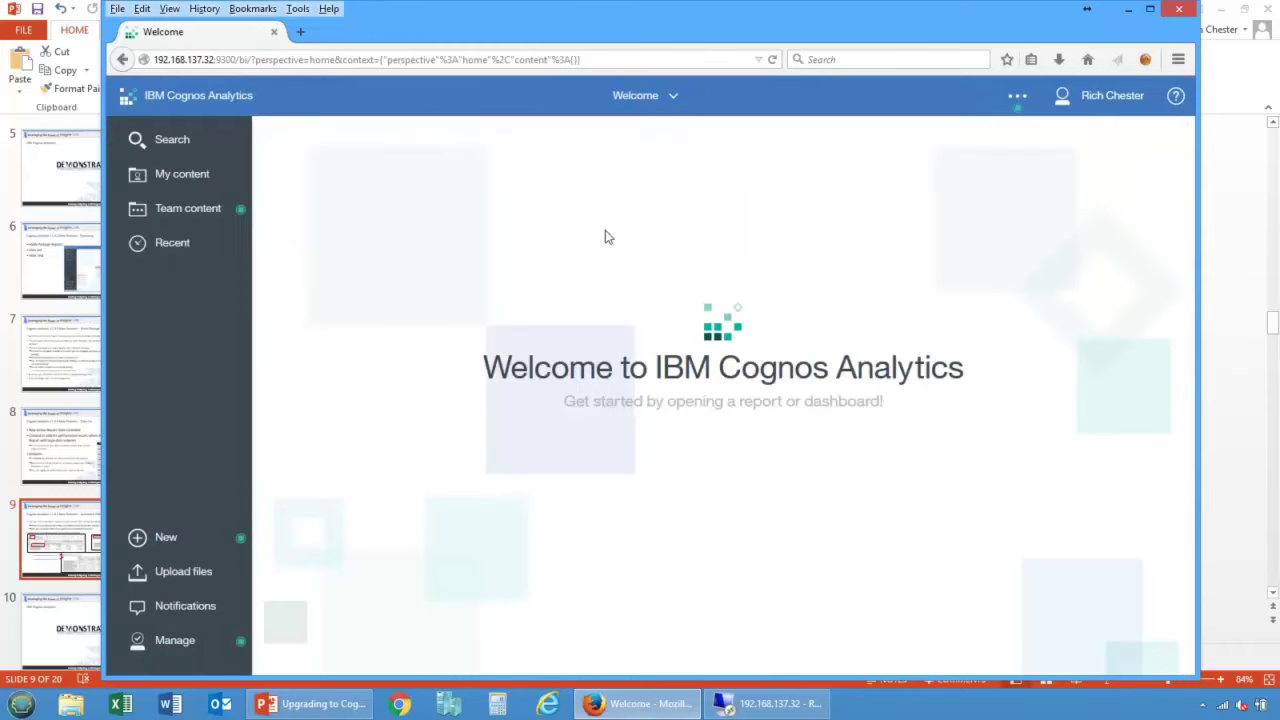
# Step: Reopen the Cognos Workspace Advanced Report from 10.2.2 Content and select its revenue cells
pyautogui.click(184, 212)
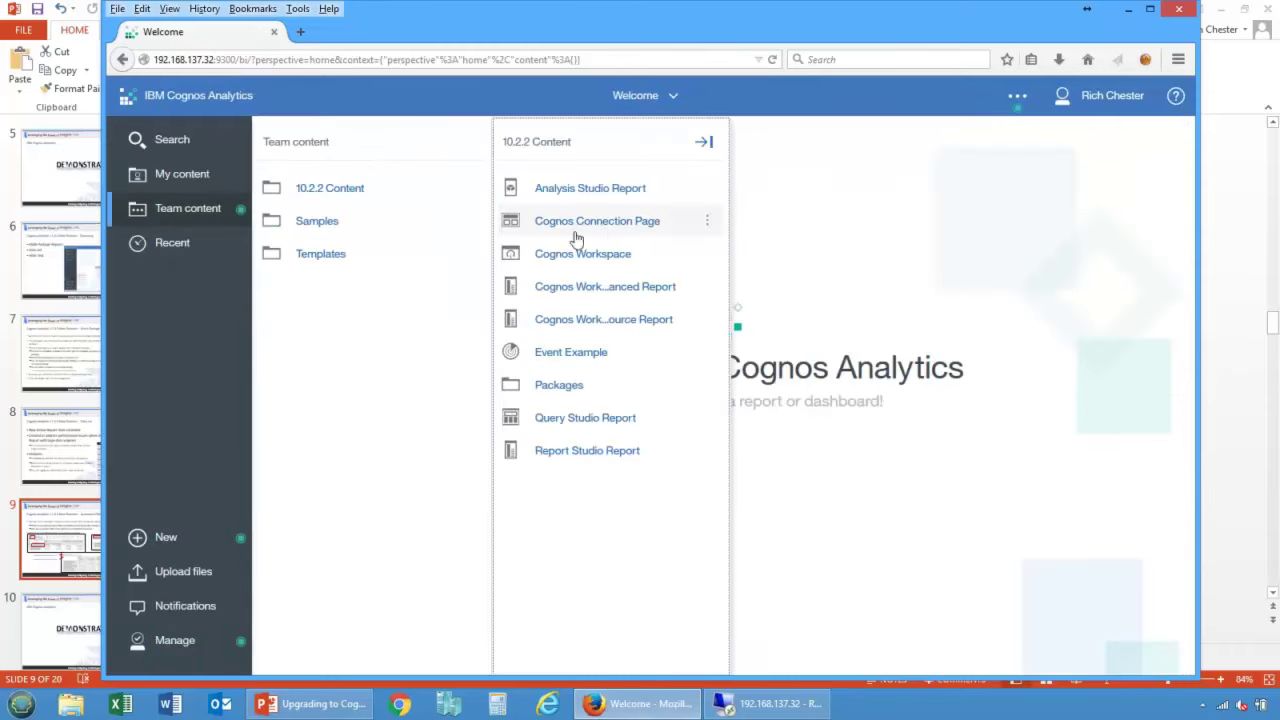
pyautogui.click(592, 290)
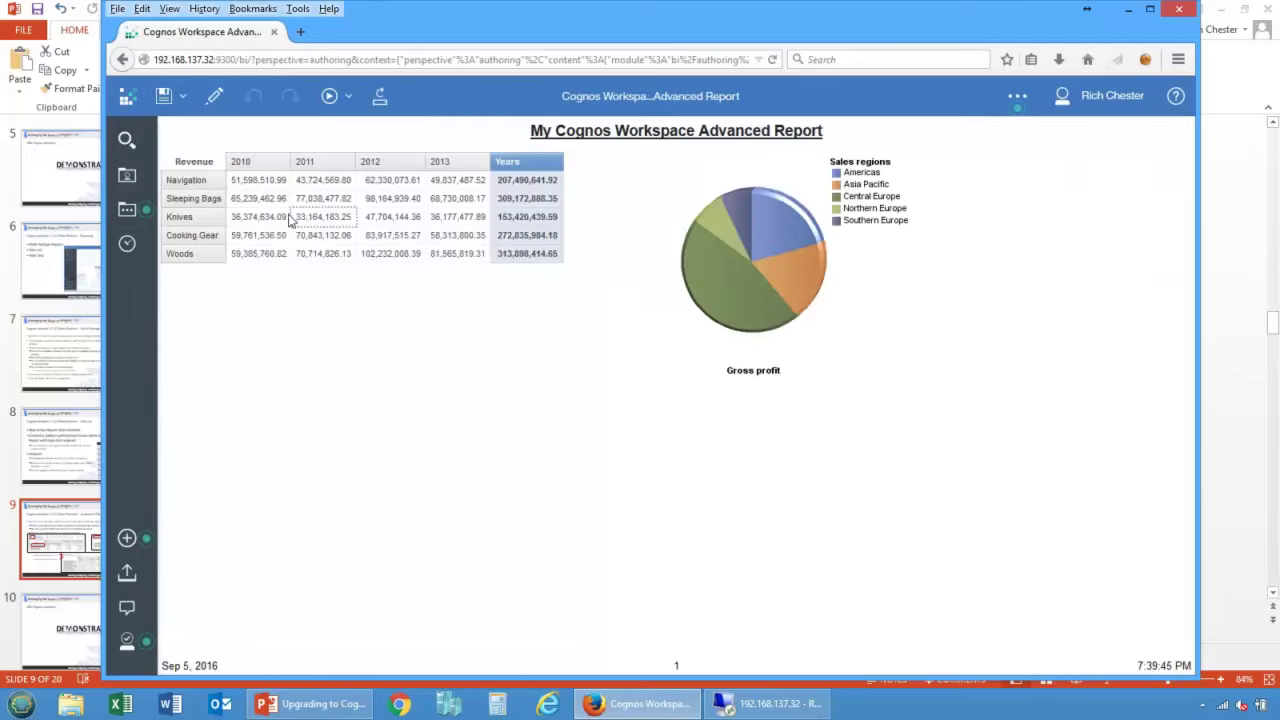
pyautogui.click(287, 218)
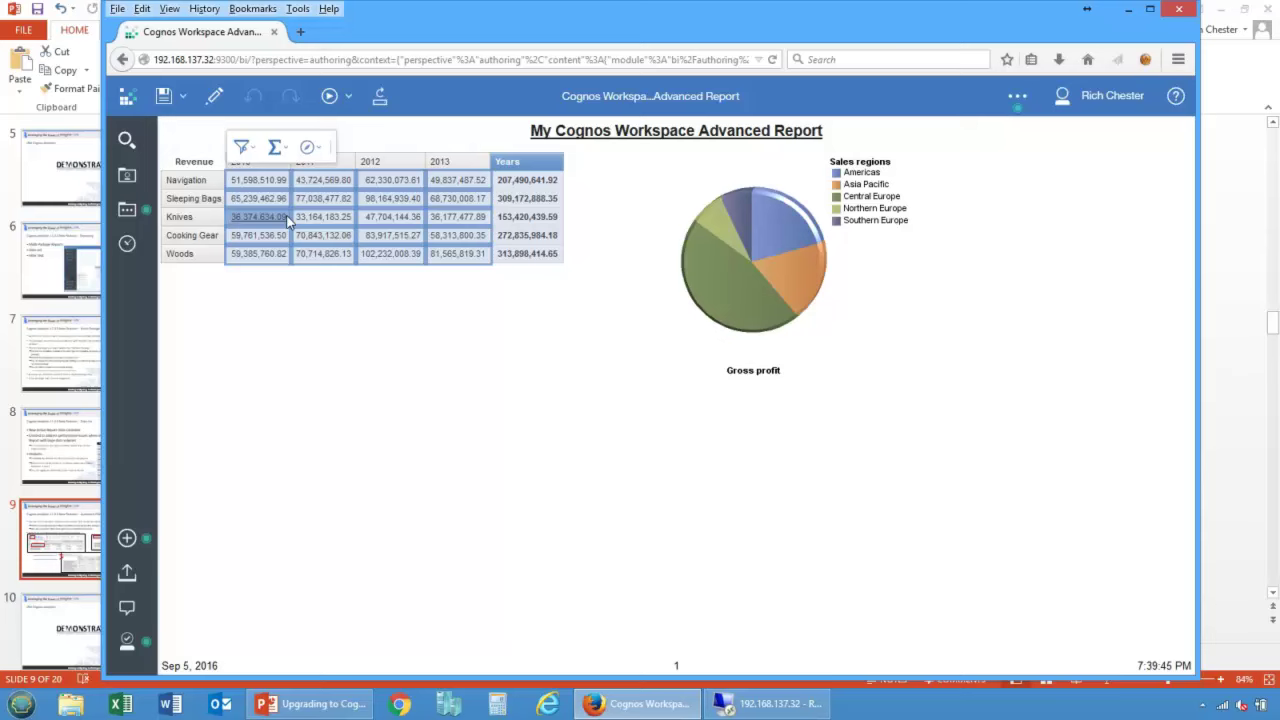
pyautogui.click(488, 370)
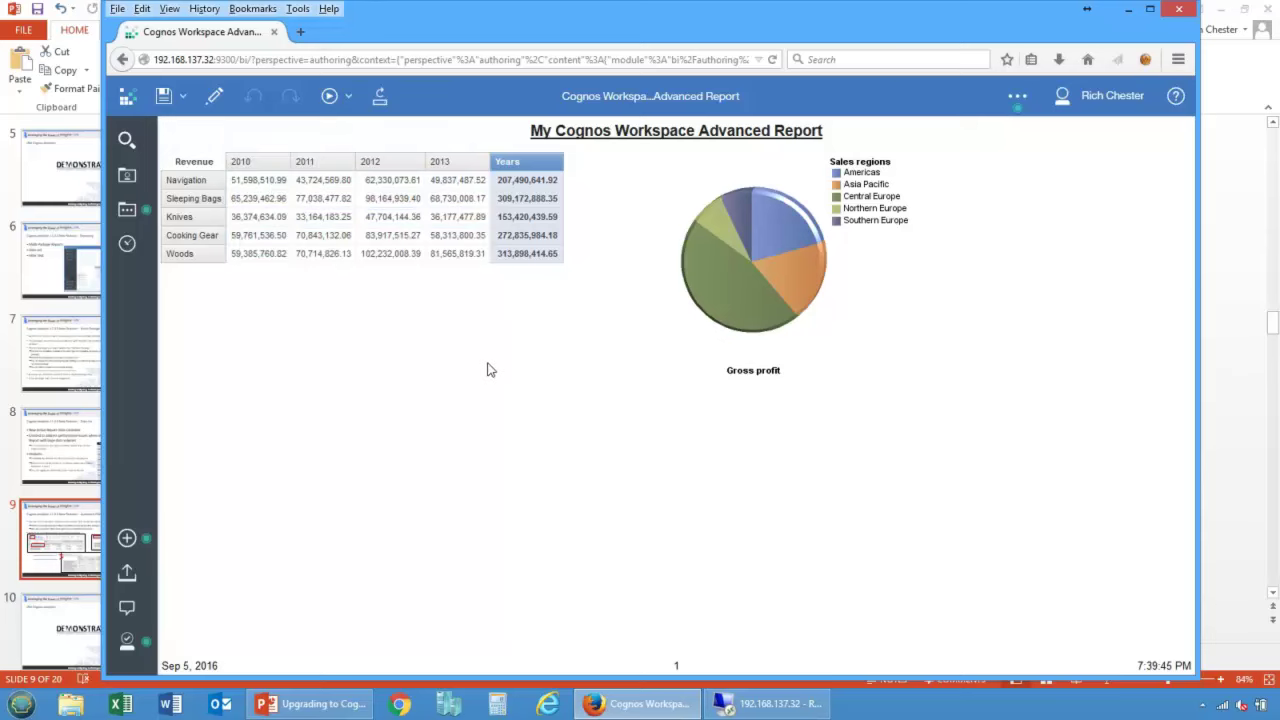
pyautogui.click(322, 212)
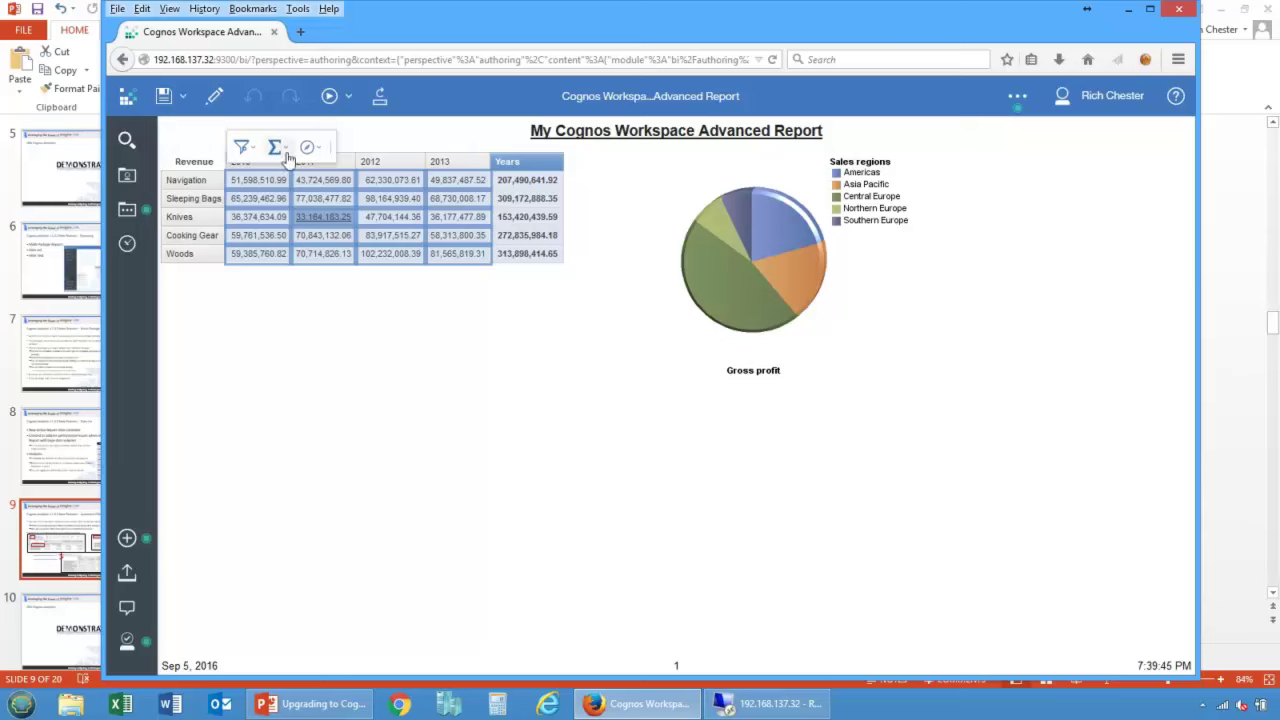
# Step: Select the product row headers, Gross profit pie chart and crosstab cells, then return to PowerPoint
pyautogui.click(193, 198)
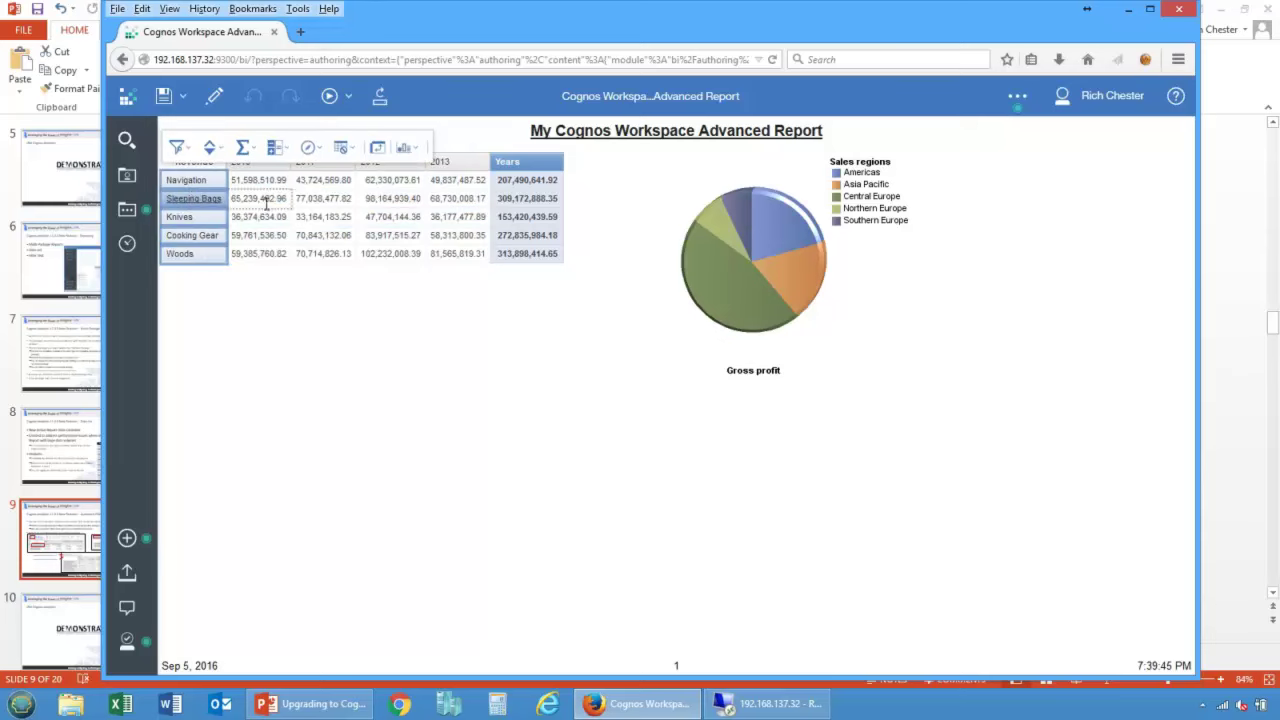
pyautogui.click(855, 295)
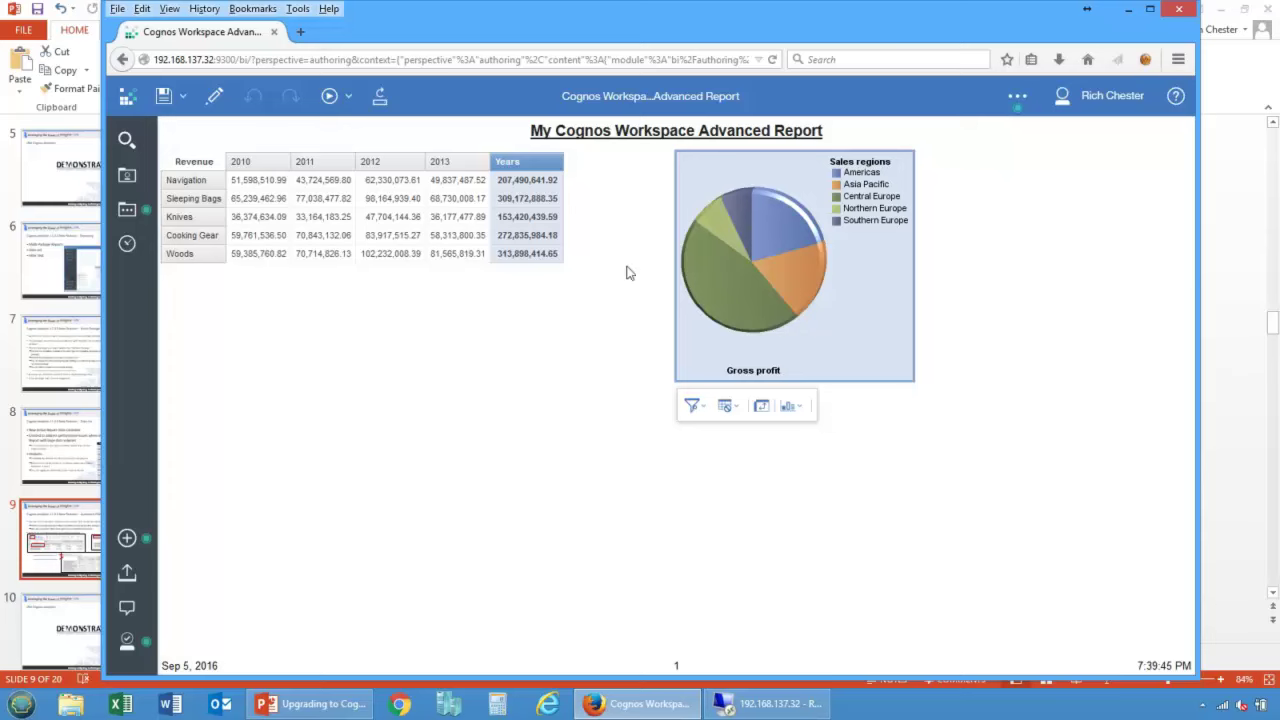
pyautogui.click(439, 242)
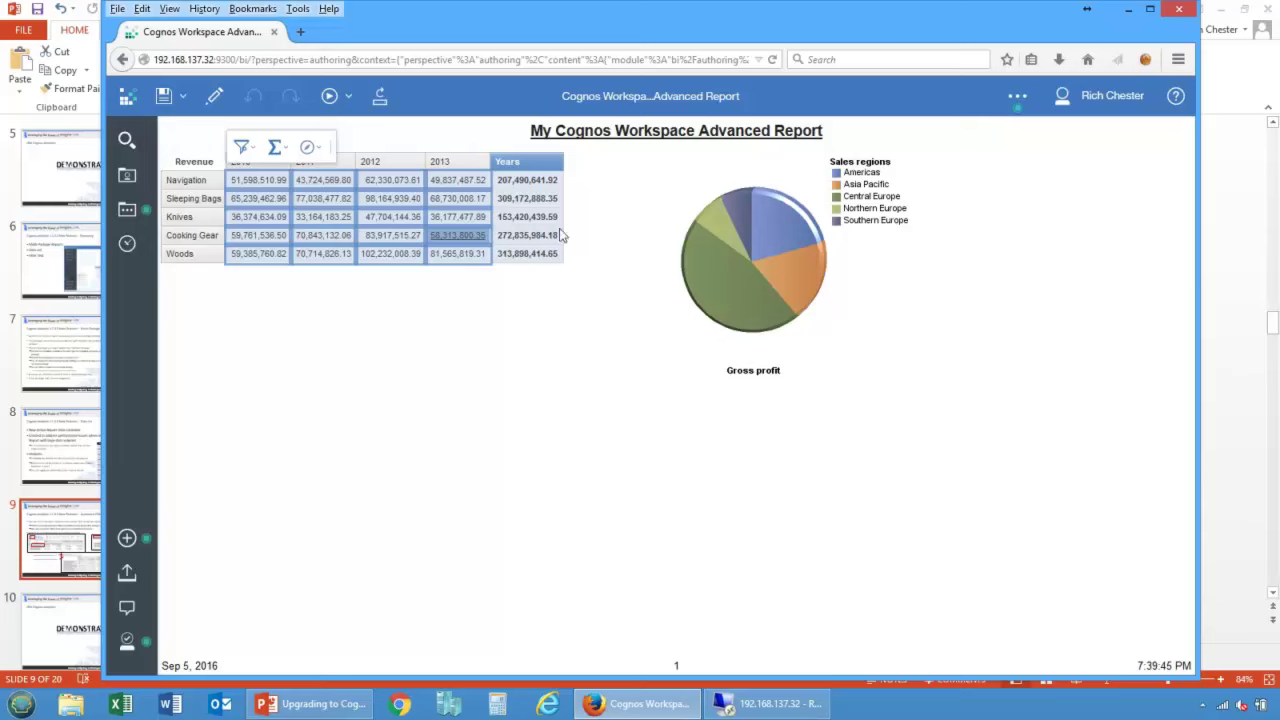
pyautogui.click(40, 536)
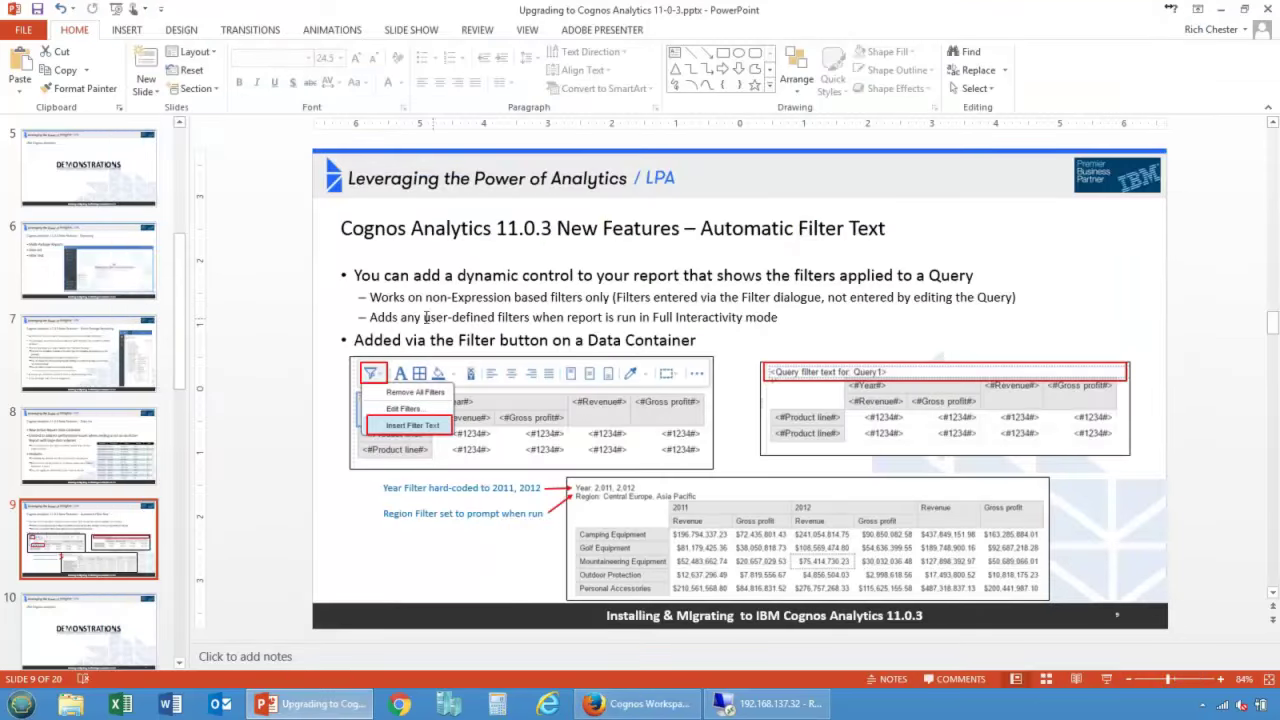
# Step: Highlight the user-defined filters line, present slide 9 full screen, then return to the Cognos report
pyautogui.moveTo(401, 317); pyautogui.dragTo(780, 318)
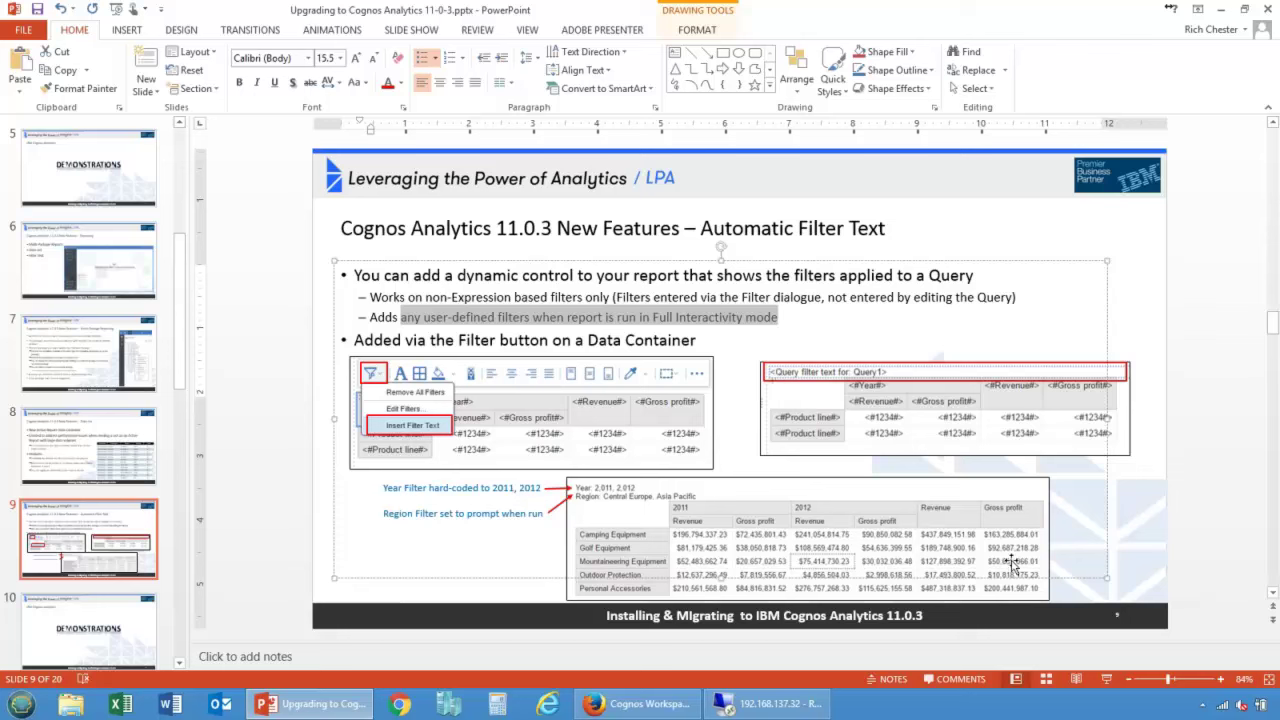
pyautogui.click(1106, 680)
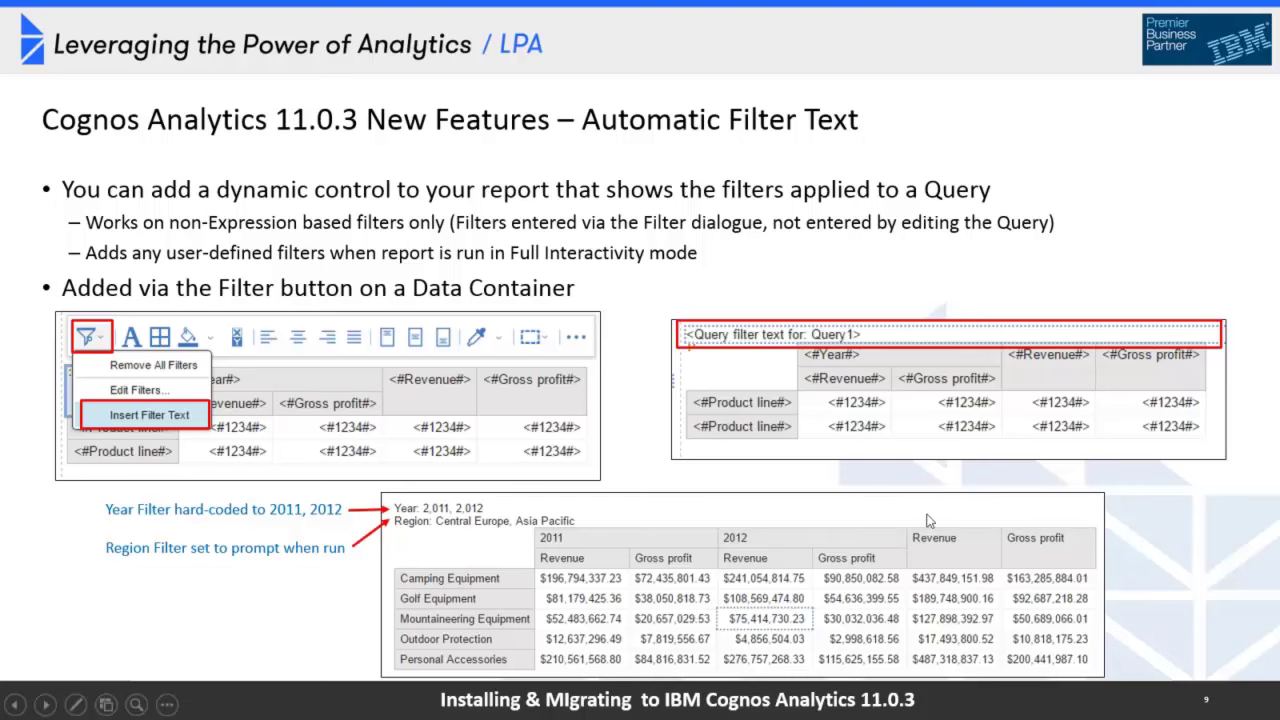
pyautogui.press('Escape')
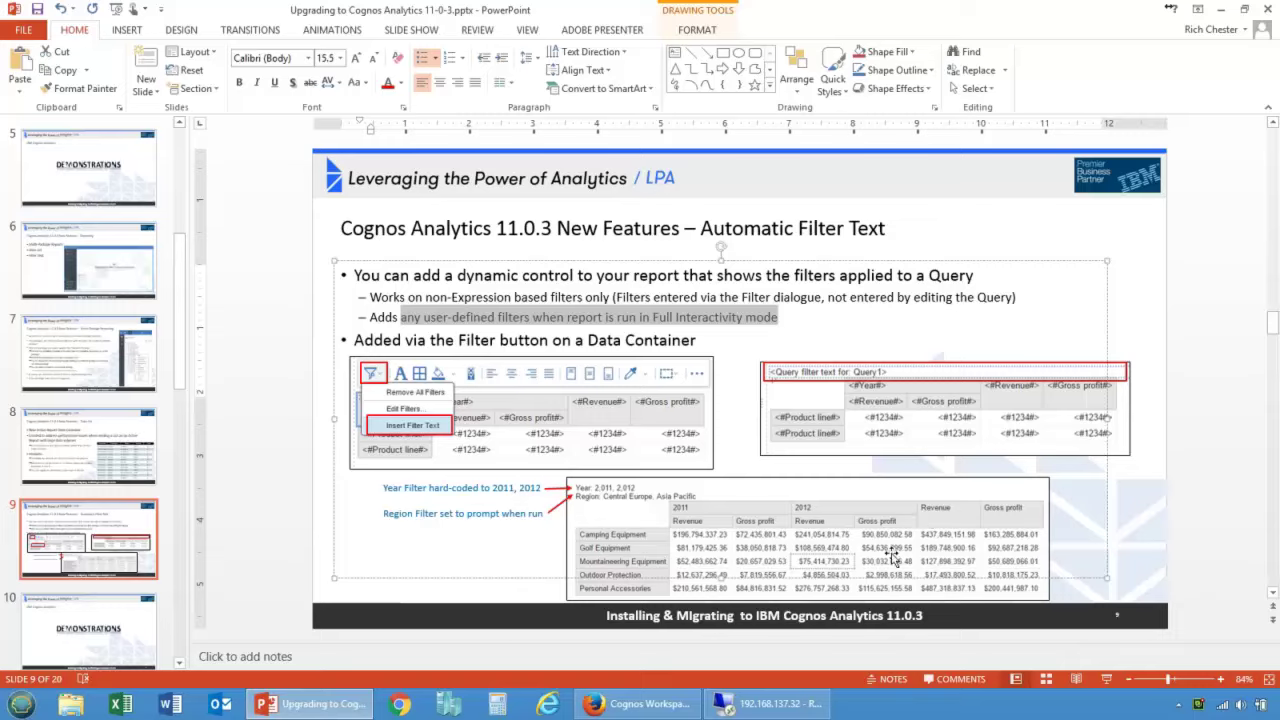
pyautogui.click(600, 704)
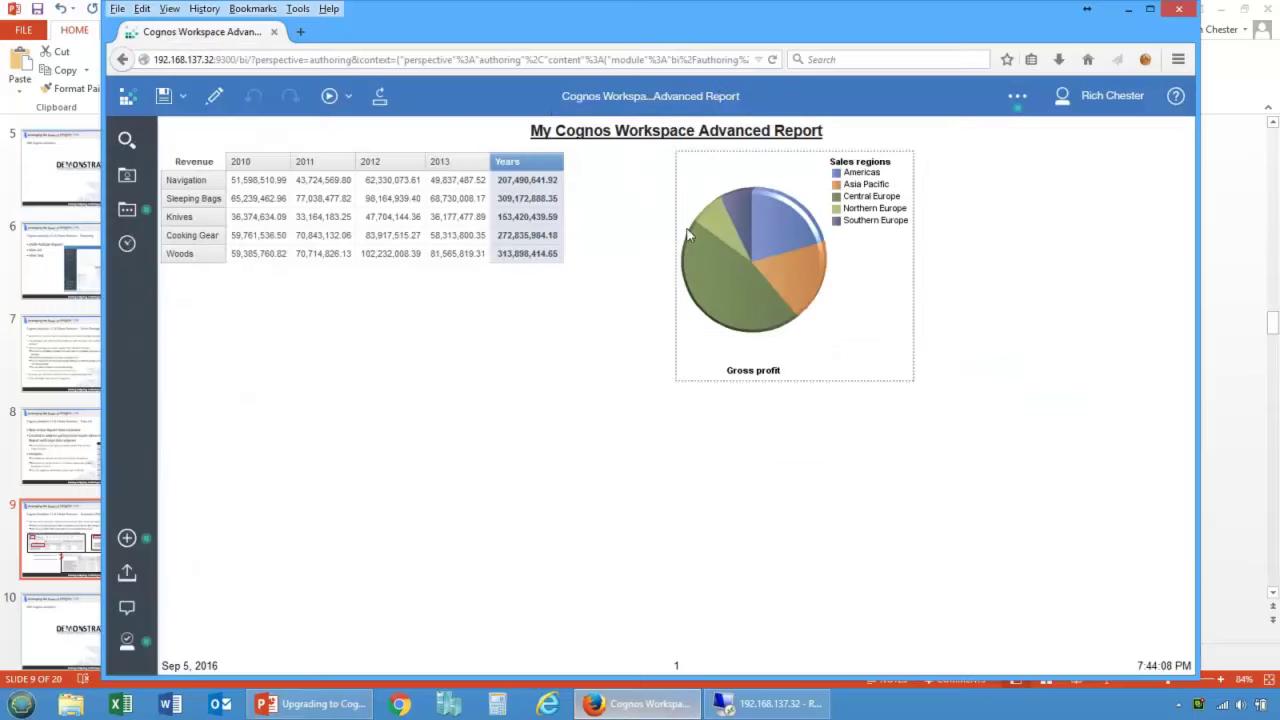
# Step: Close the Advanced Report and open the Multi Package report from My content with Edit report
pyautogui.click(735, 105)
pyautogui.click(767, 178)
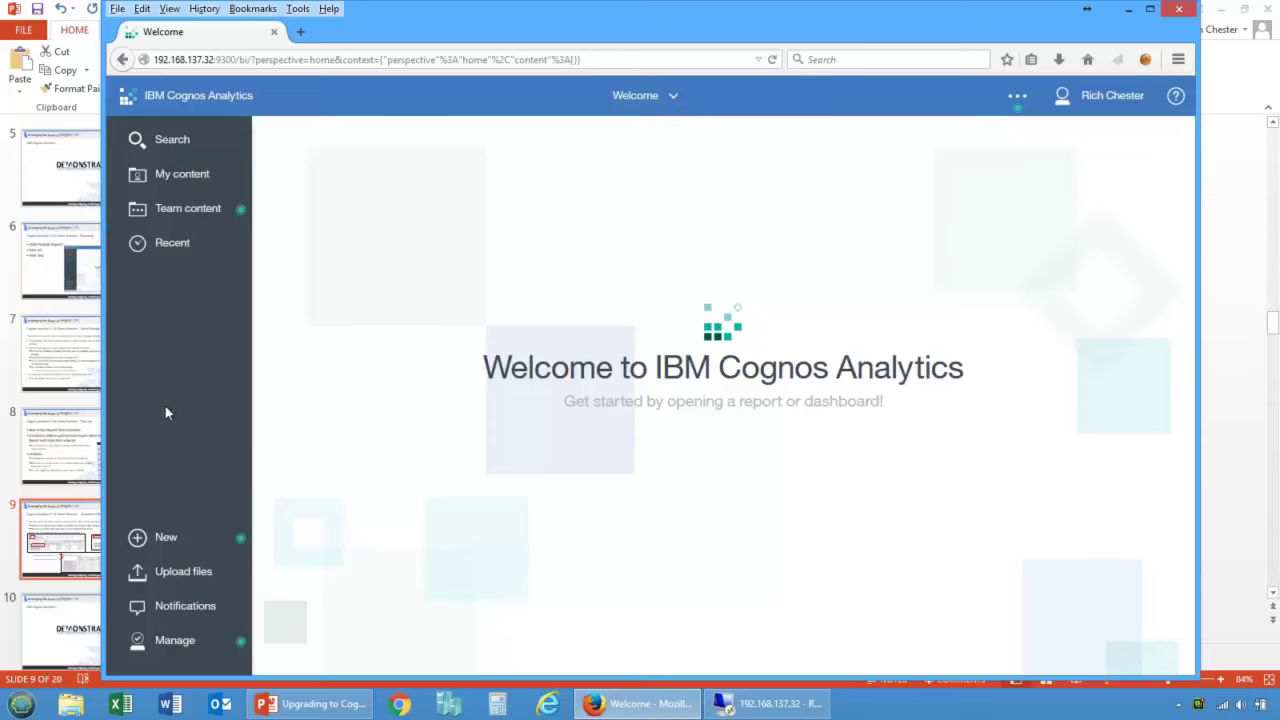
pyautogui.click(160, 184)
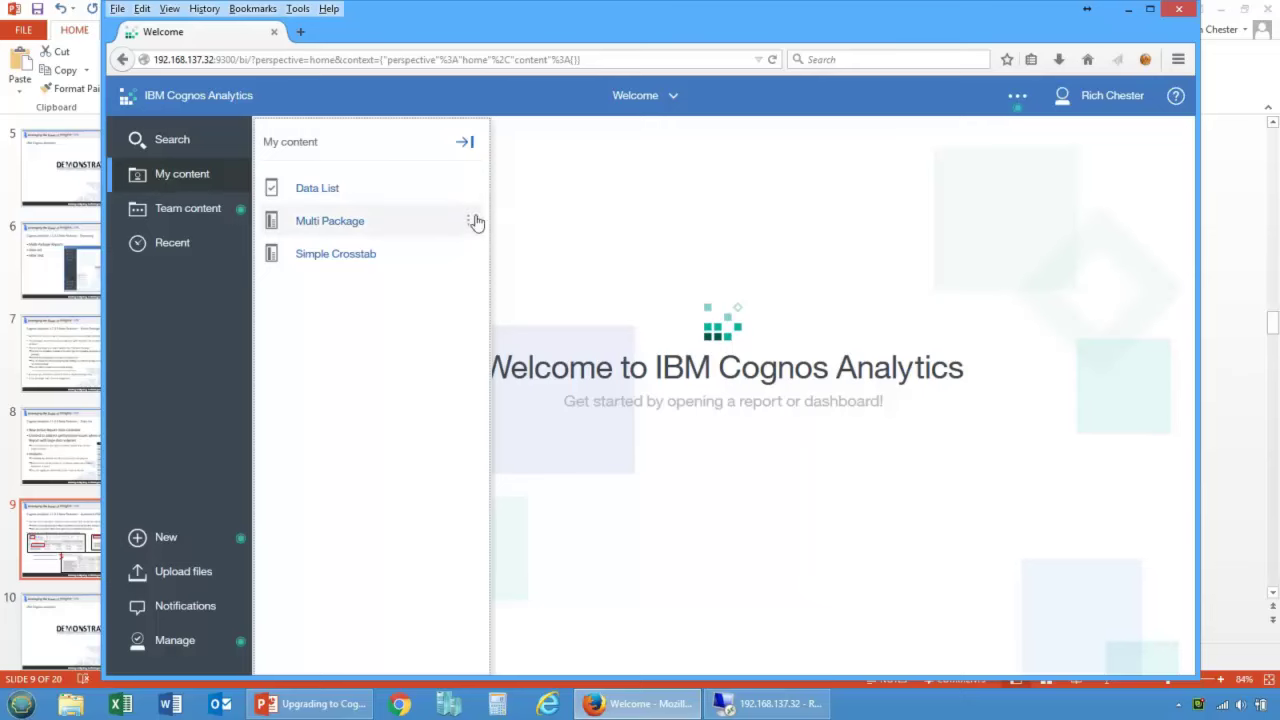
pyautogui.click(468, 223)
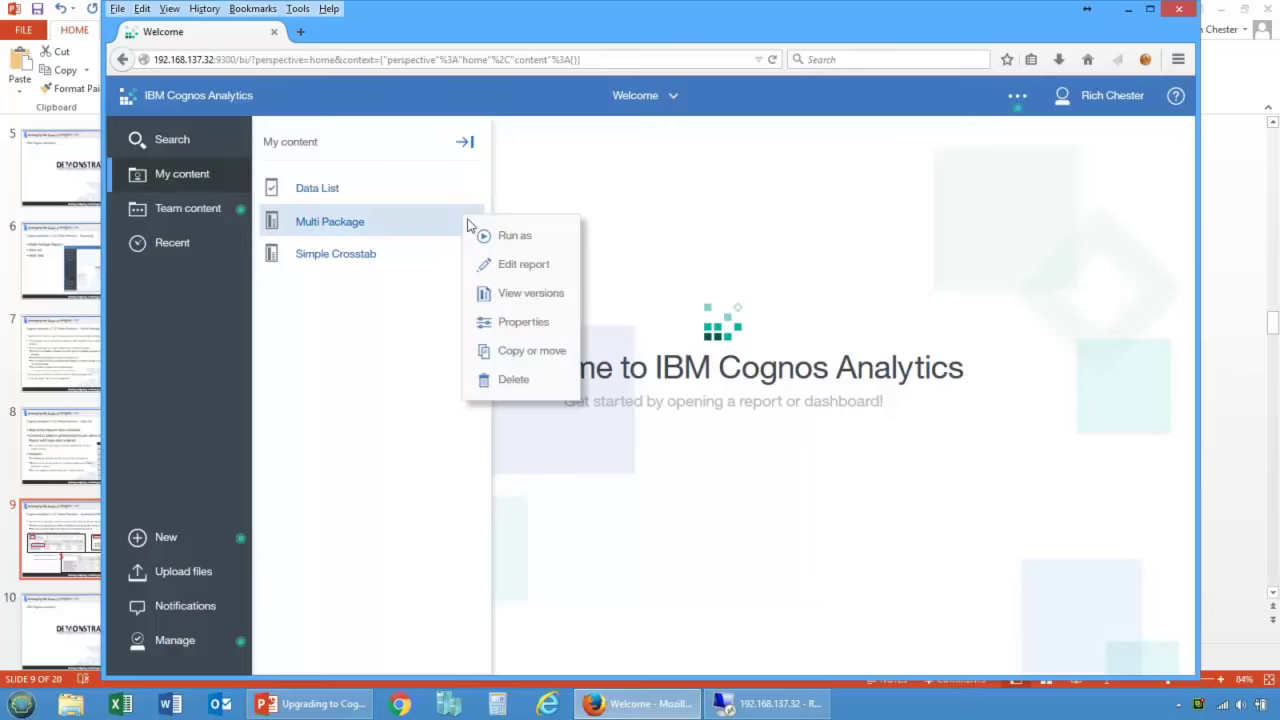
pyautogui.click(519, 266)
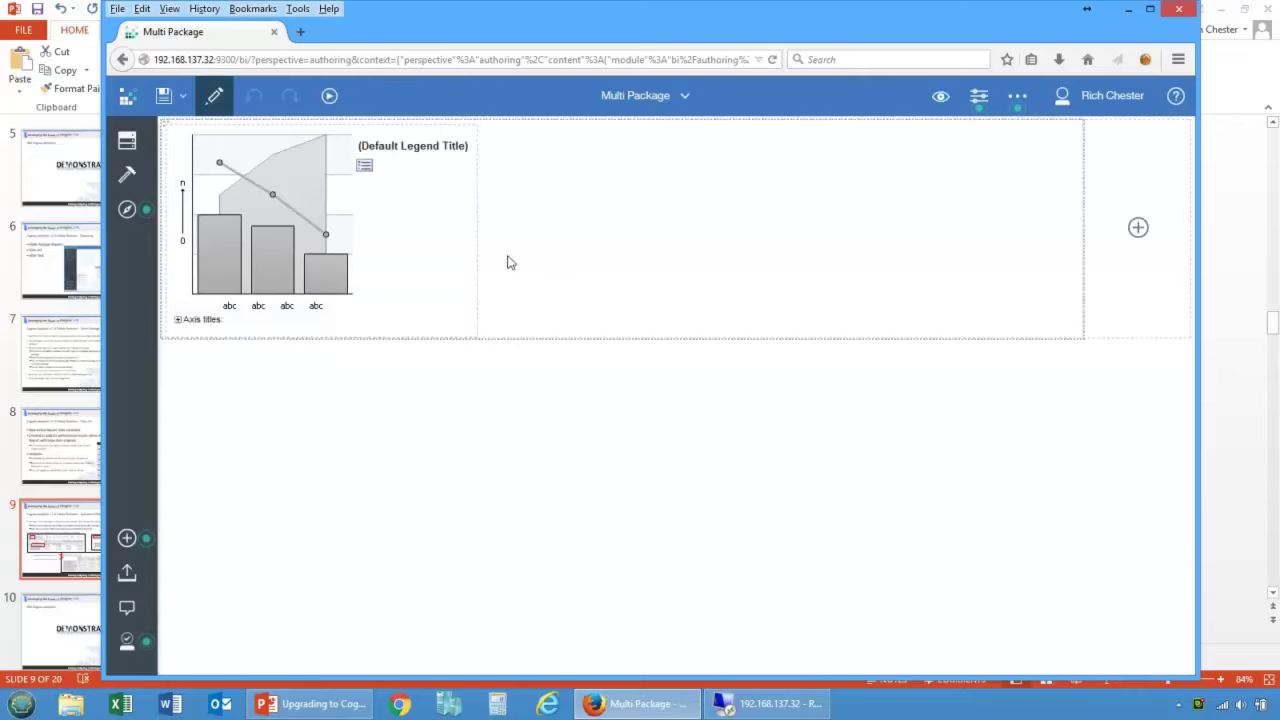
# Step: Show the GO sales data source tree and switch the page to preview
pyautogui.click(126, 141)
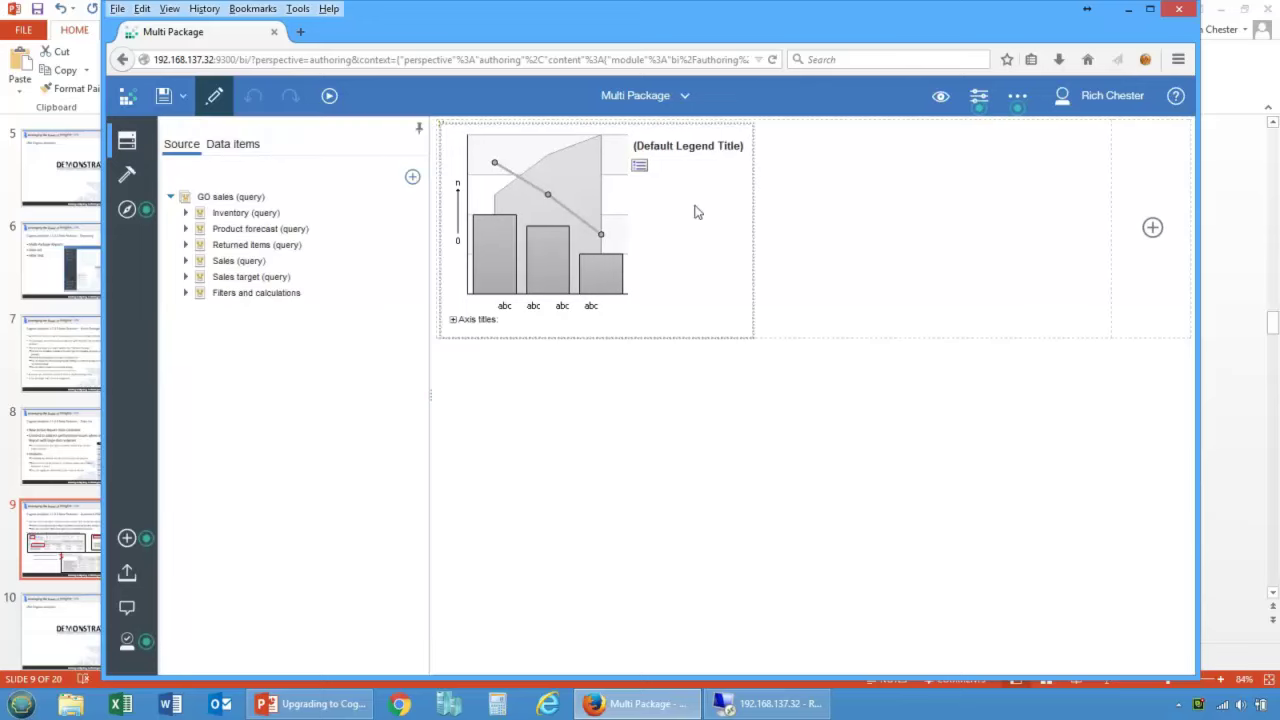
pyautogui.click(940, 95)
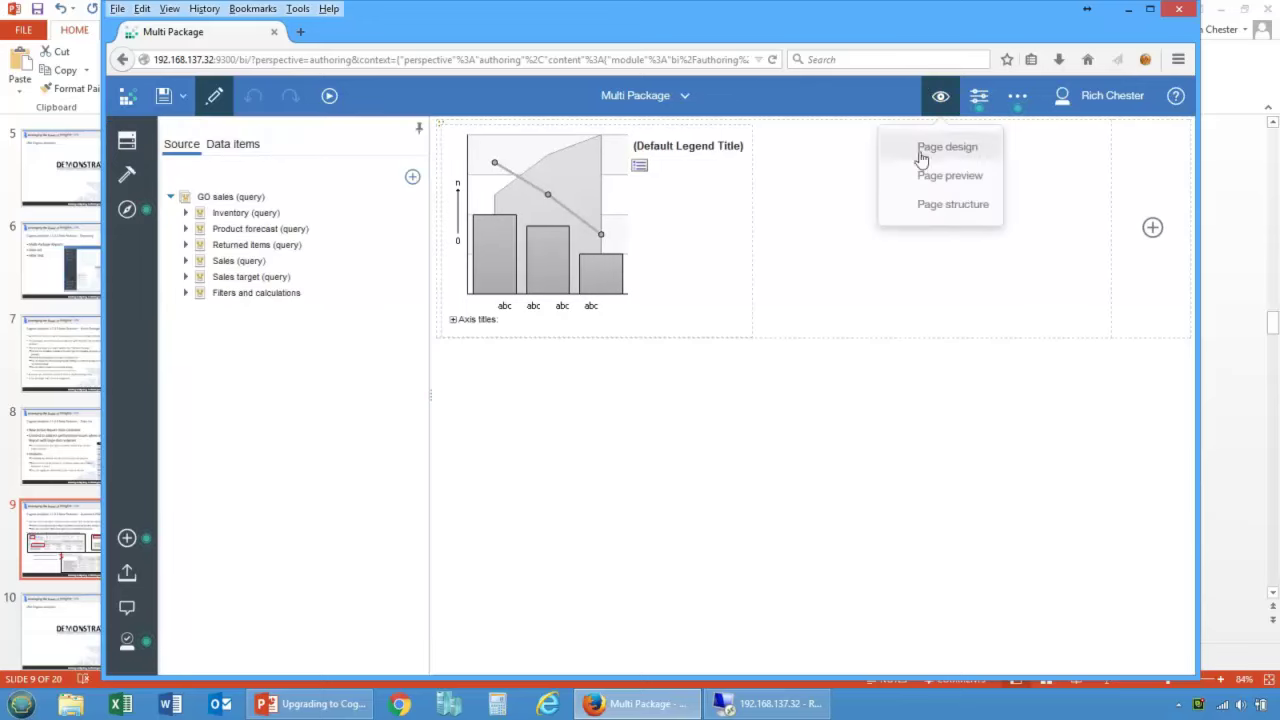
pyautogui.click(937, 178)
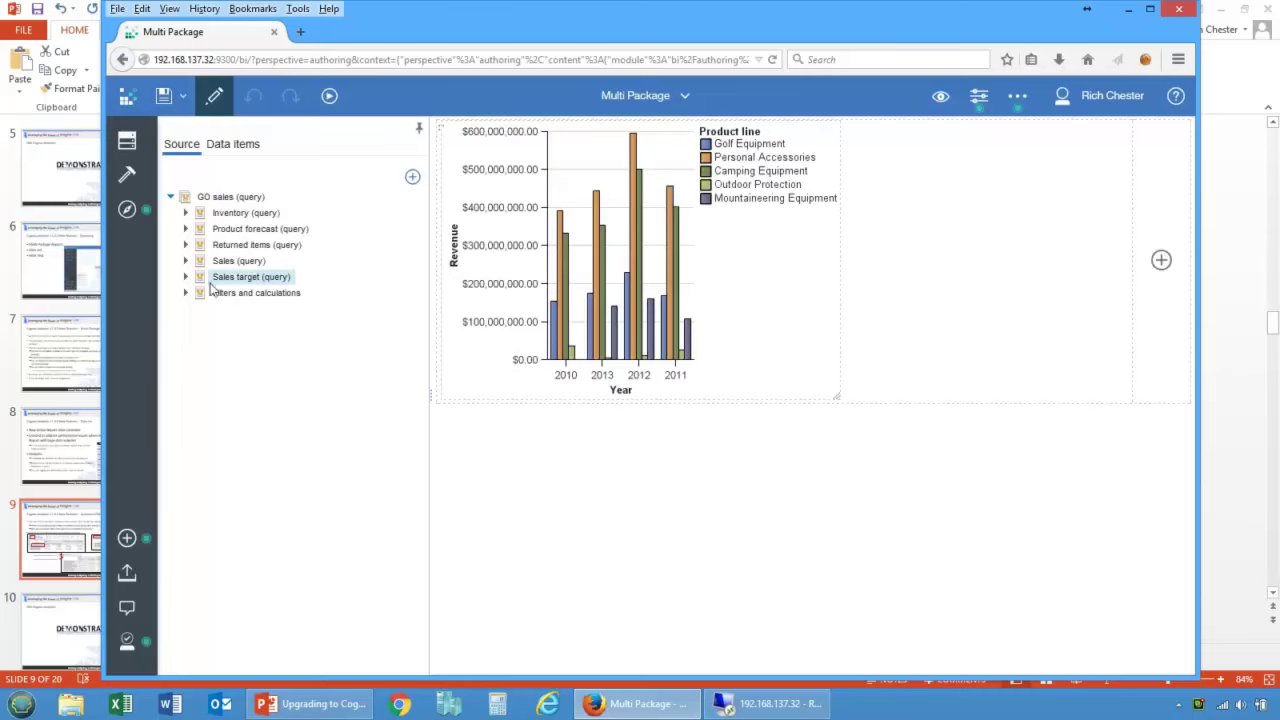
# Step: Add GO data warehouse (query) from Team content > Samples > Models as report data
pyautogui.click(413, 180)
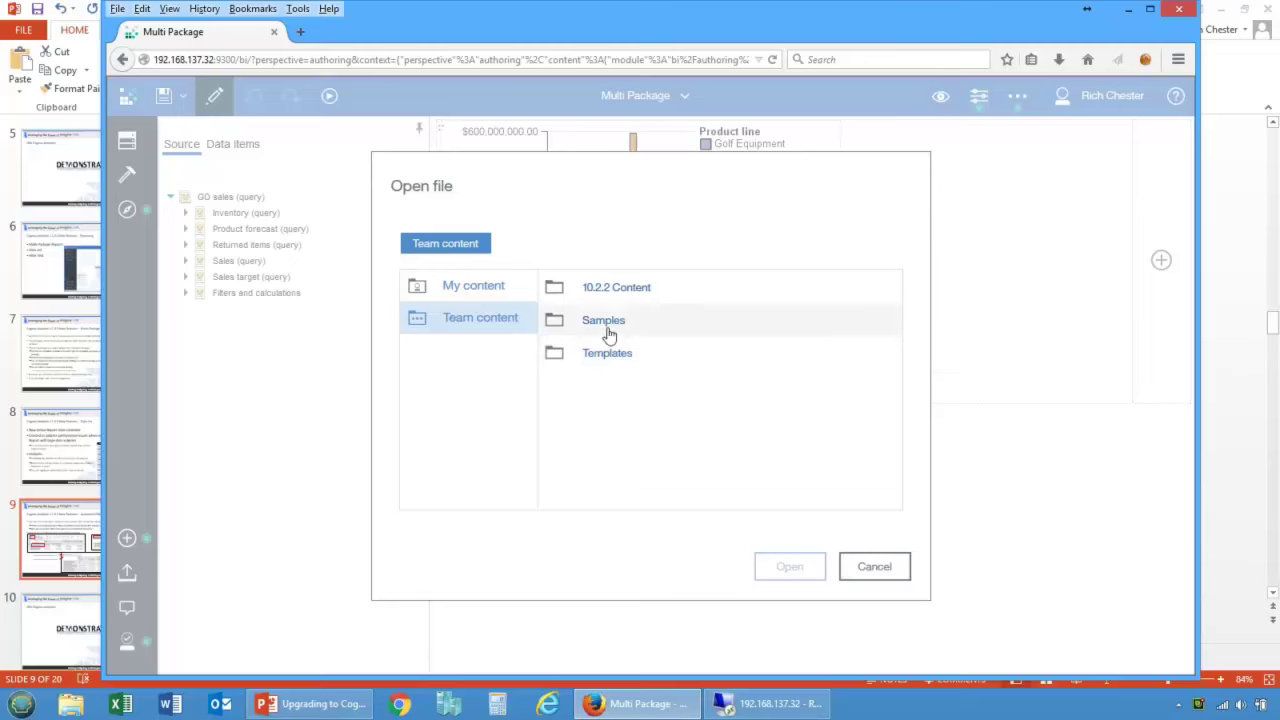
pyautogui.click(604, 322)
pyautogui.click(588, 386)
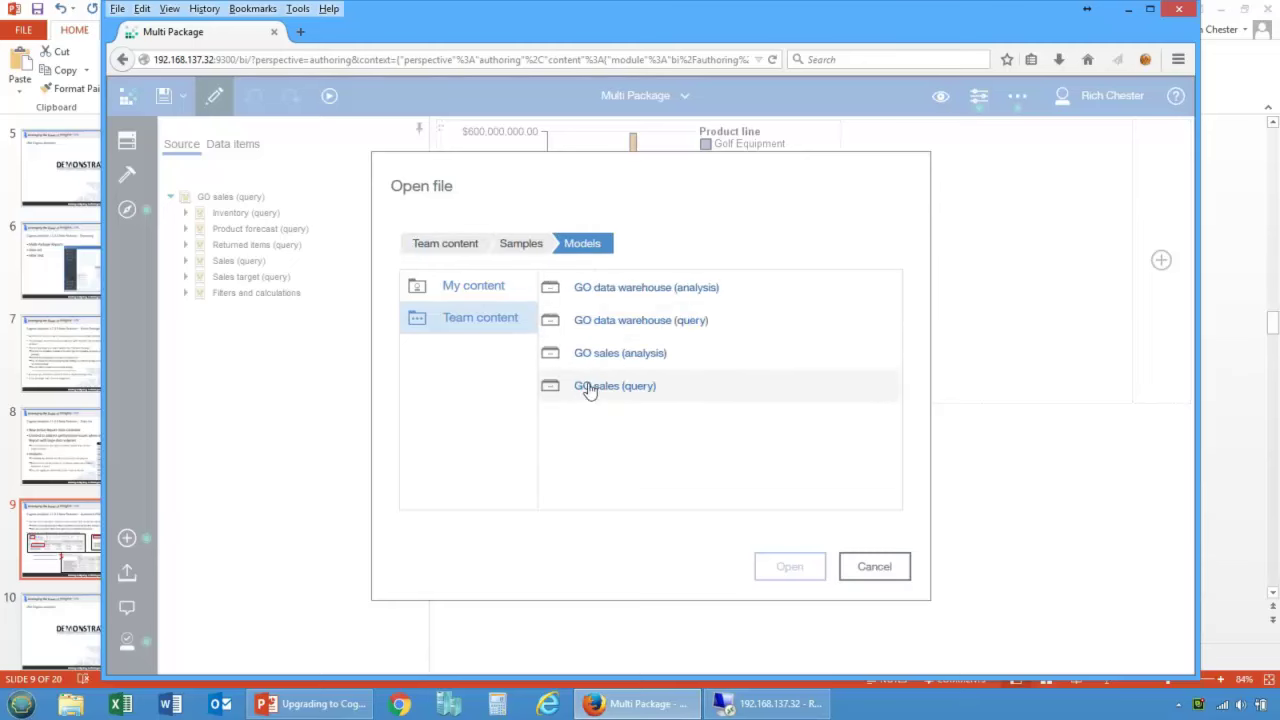
pyautogui.click(612, 330)
pyautogui.click(787, 567)
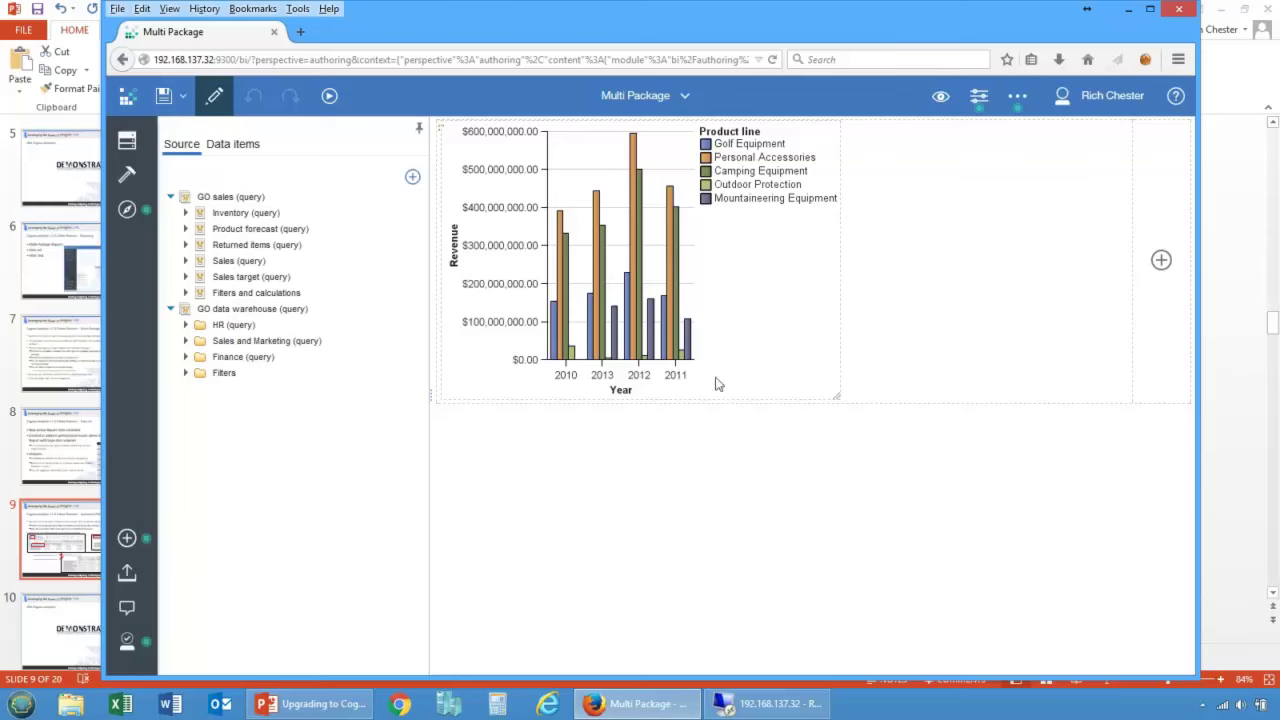
# Step: In Query explorer, confirm Query1's Data model property is GO sales (query)
pyautogui.click(759, 316)
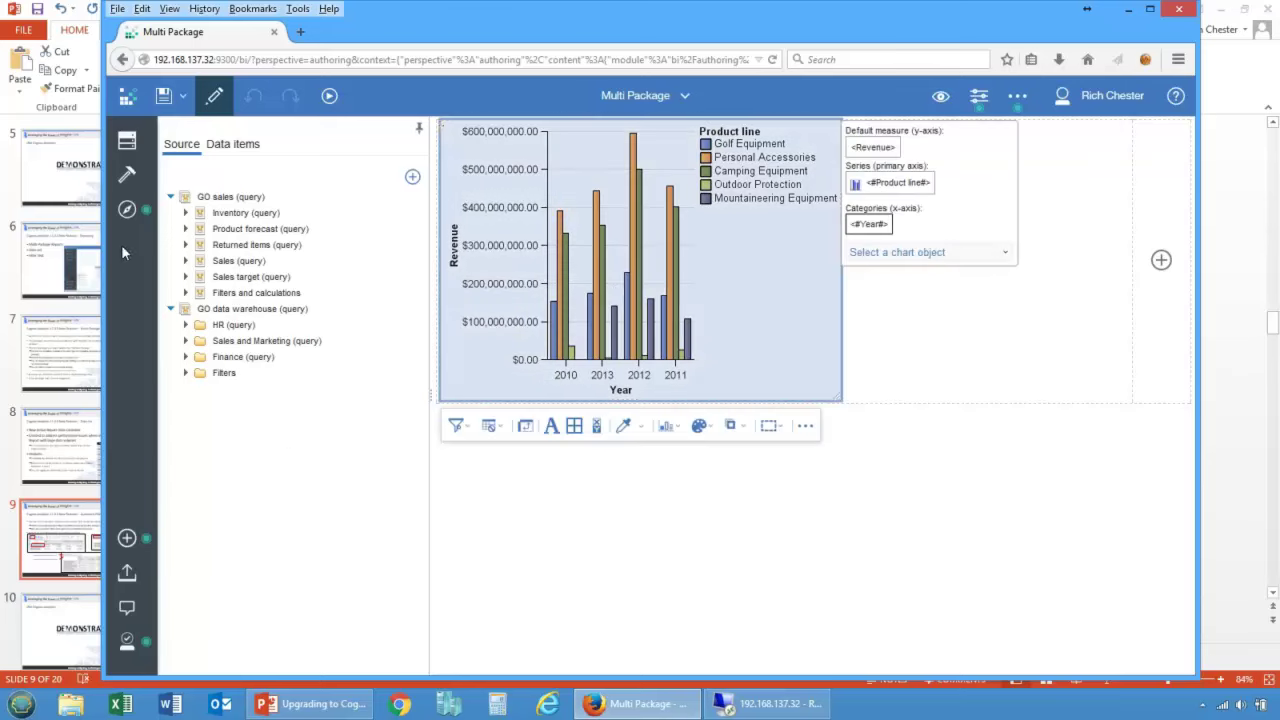
pyautogui.click(127, 209)
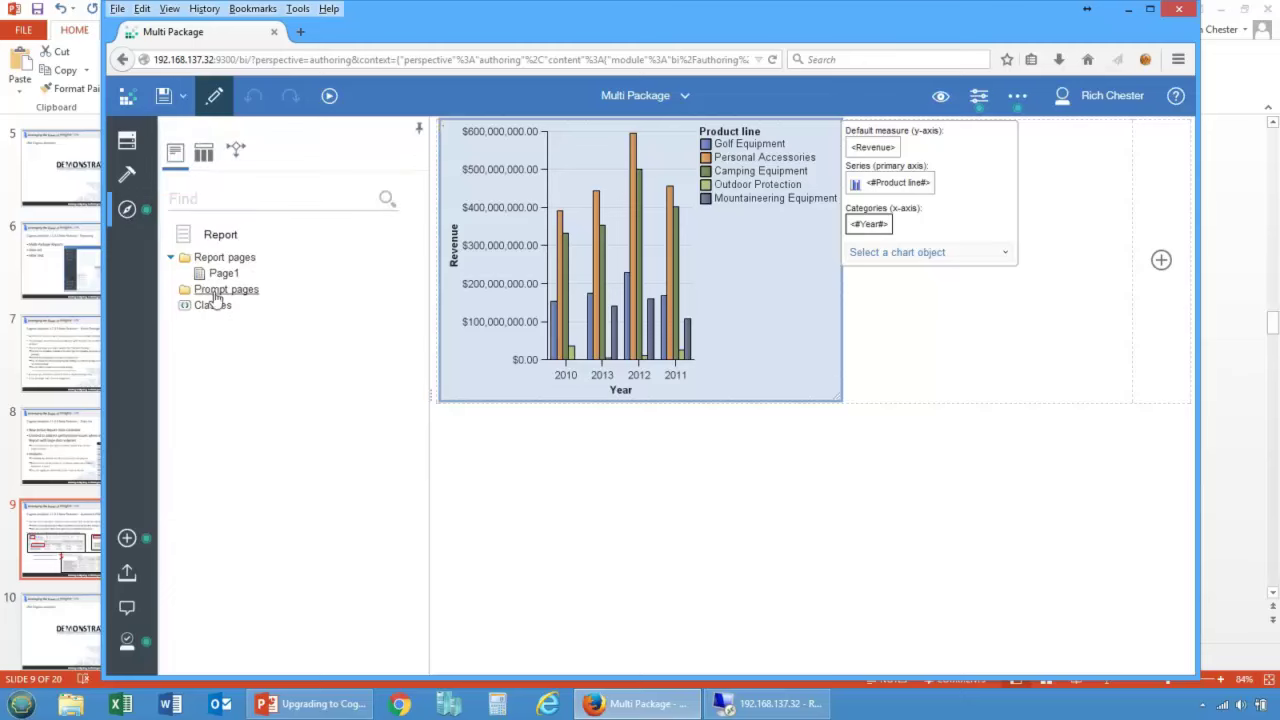
pyautogui.click(203, 152)
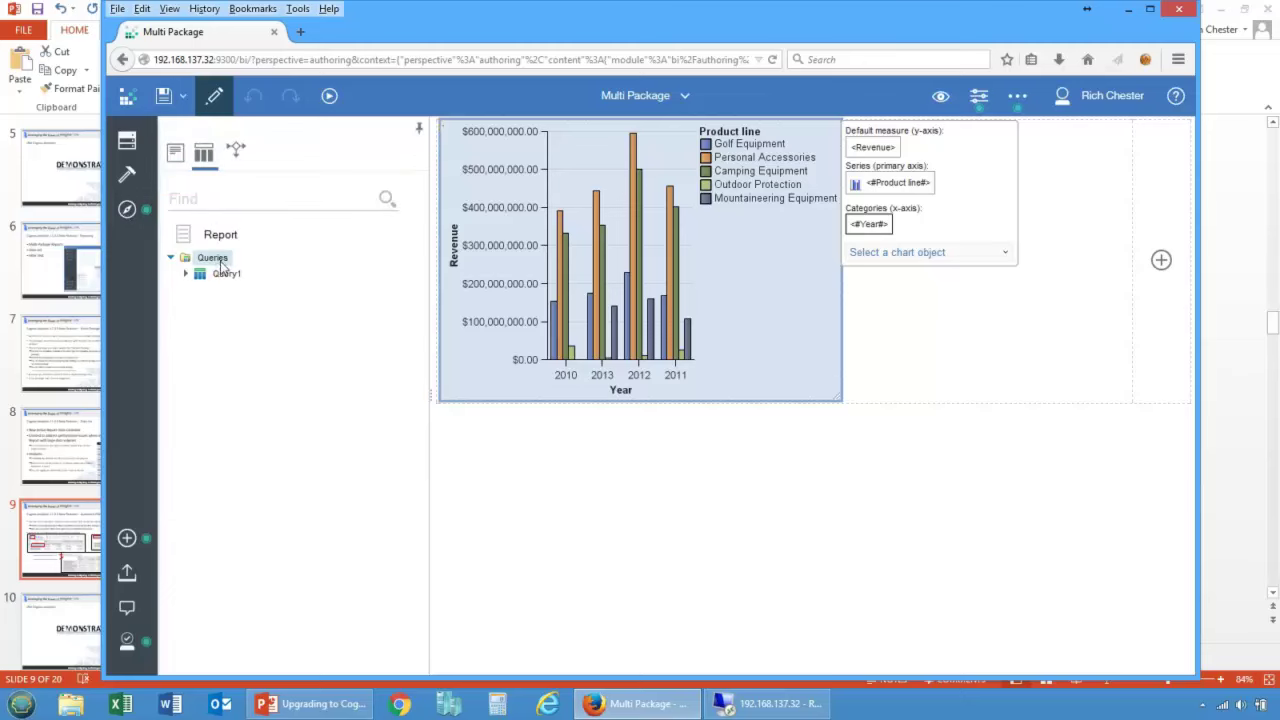
pyautogui.click(214, 260)
pyautogui.click(463, 155)
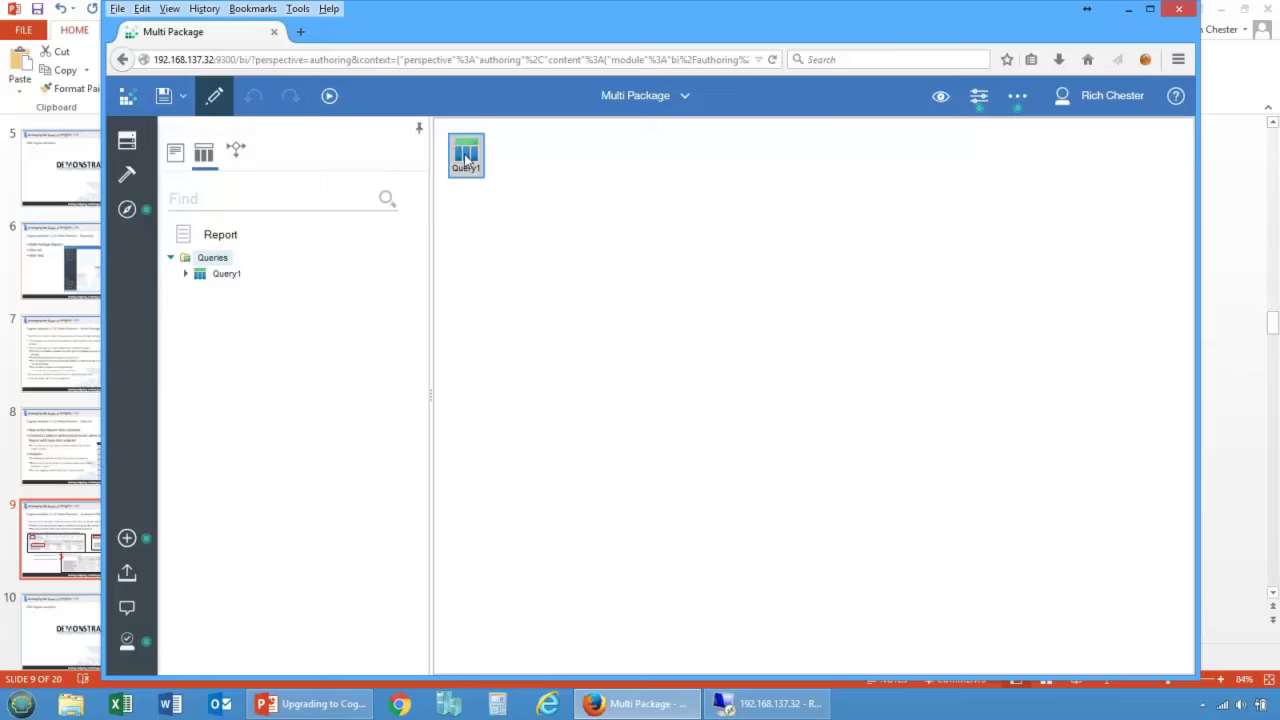
pyautogui.click(977, 95)
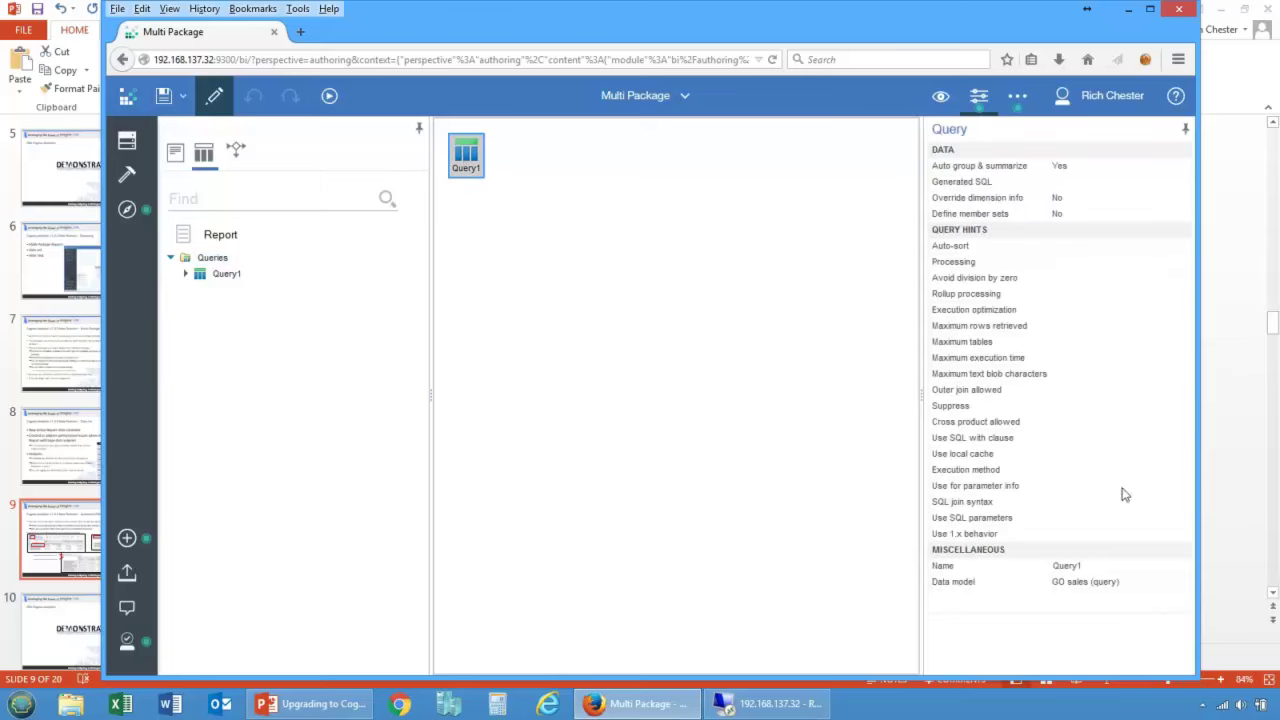
pyautogui.click(1090, 587)
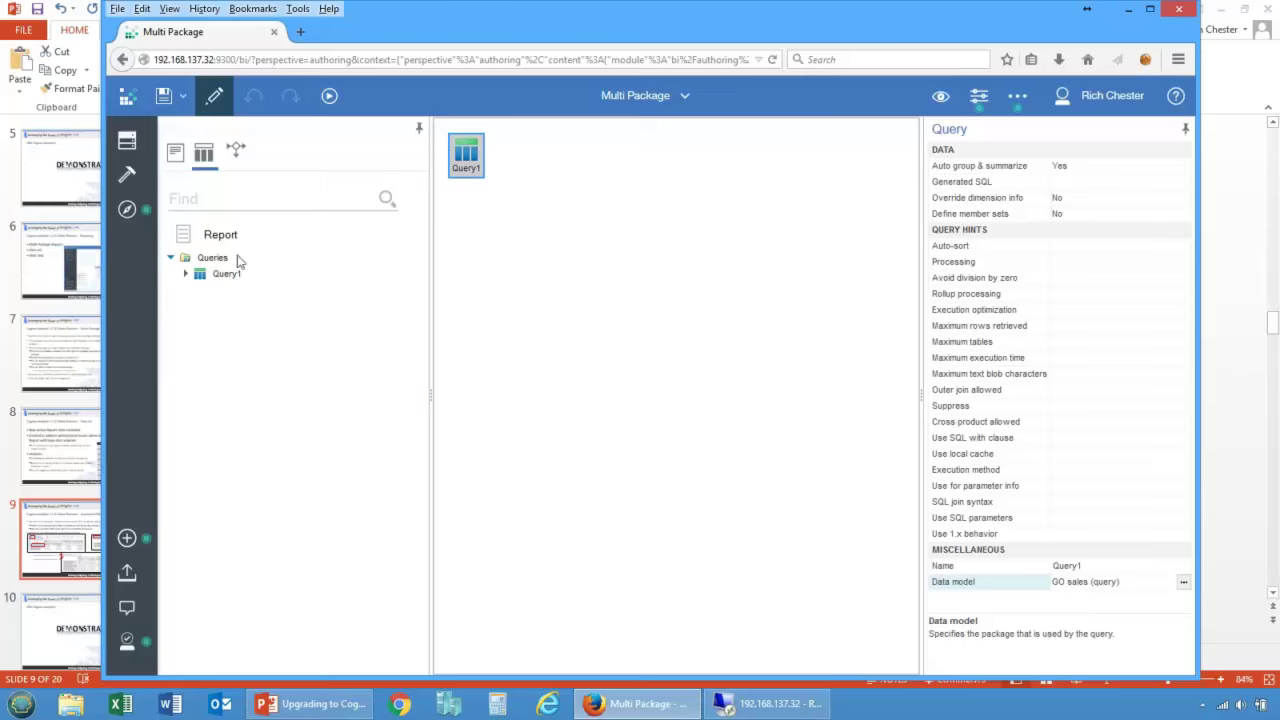
# Step: Go back to the Report pages tree and select Page1
pyautogui.click(131, 211)
pyautogui.click(148, 190)
pyautogui.click(173, 158)
pyautogui.click(213, 276)
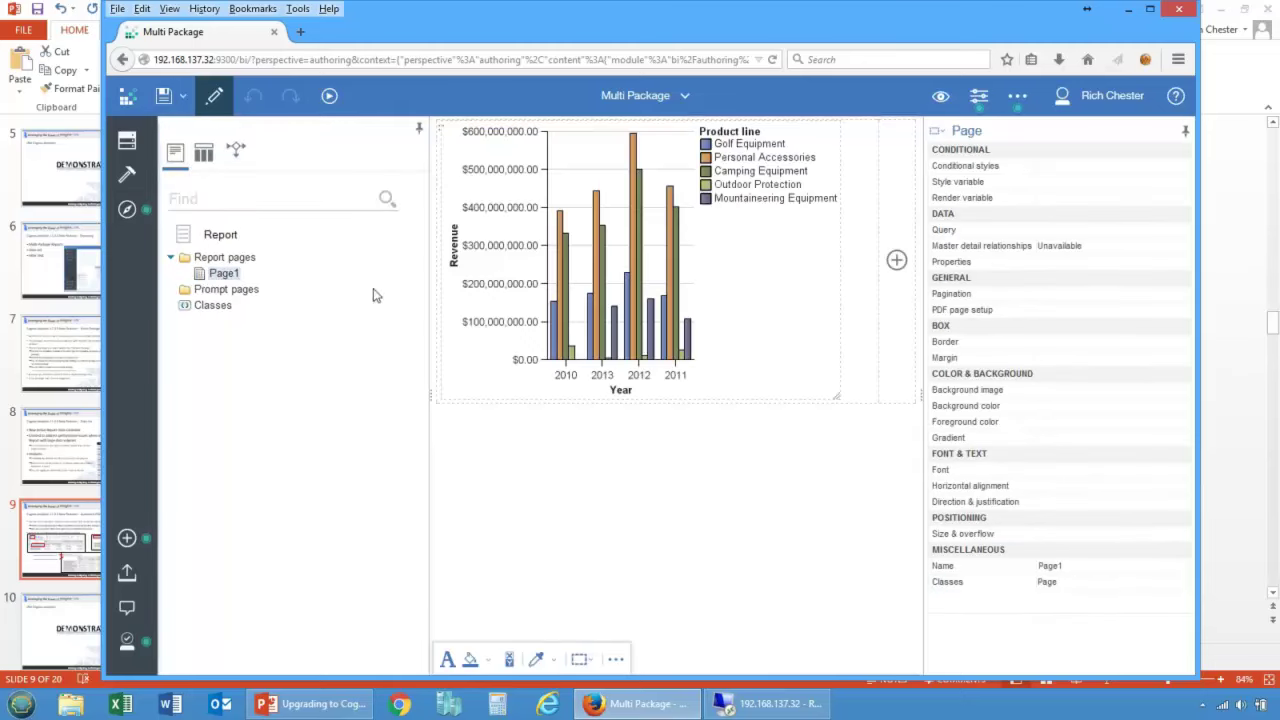
# Step: Insert a chart beside the revenue chart, accepting Combination chart2 with Query2
pyautogui.click(896, 262)
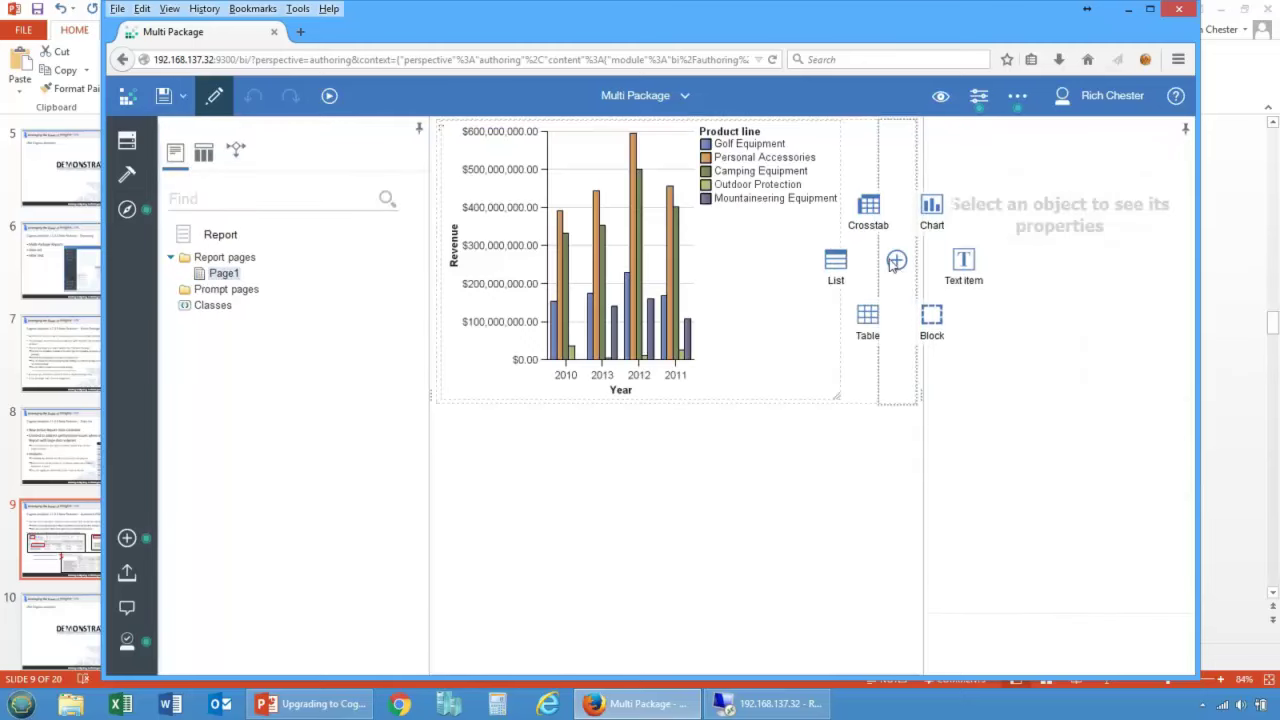
pyautogui.click(931, 215)
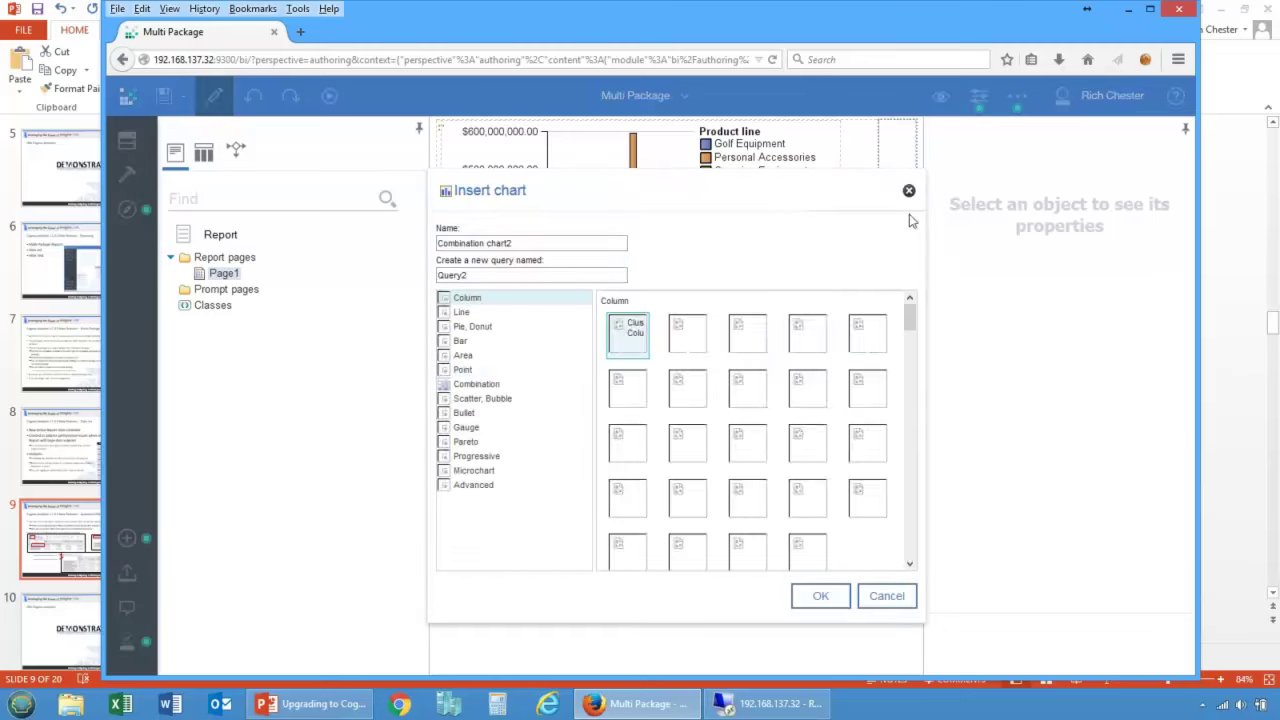
pyautogui.click(829, 595)
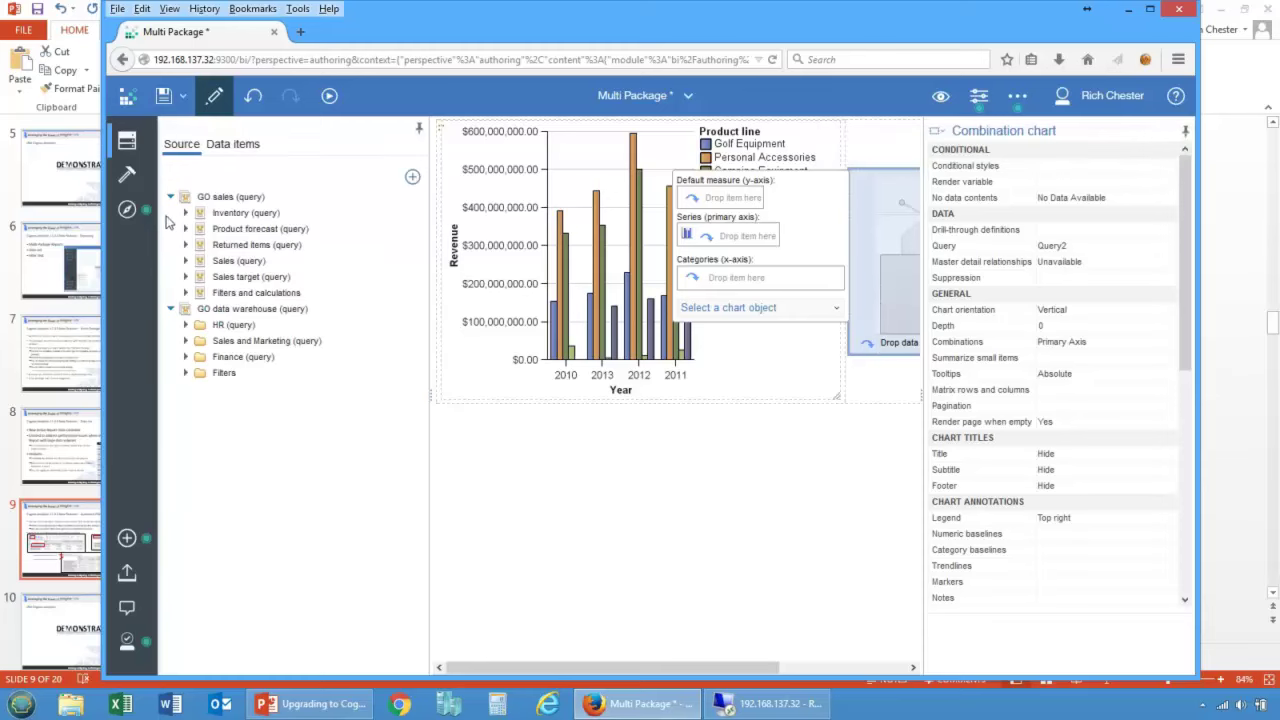
# Step: Collapse GO sales and expand GO data warehouse (query) > Sales and Marketing
pyautogui.click(170, 197)
pyautogui.click(170, 212)
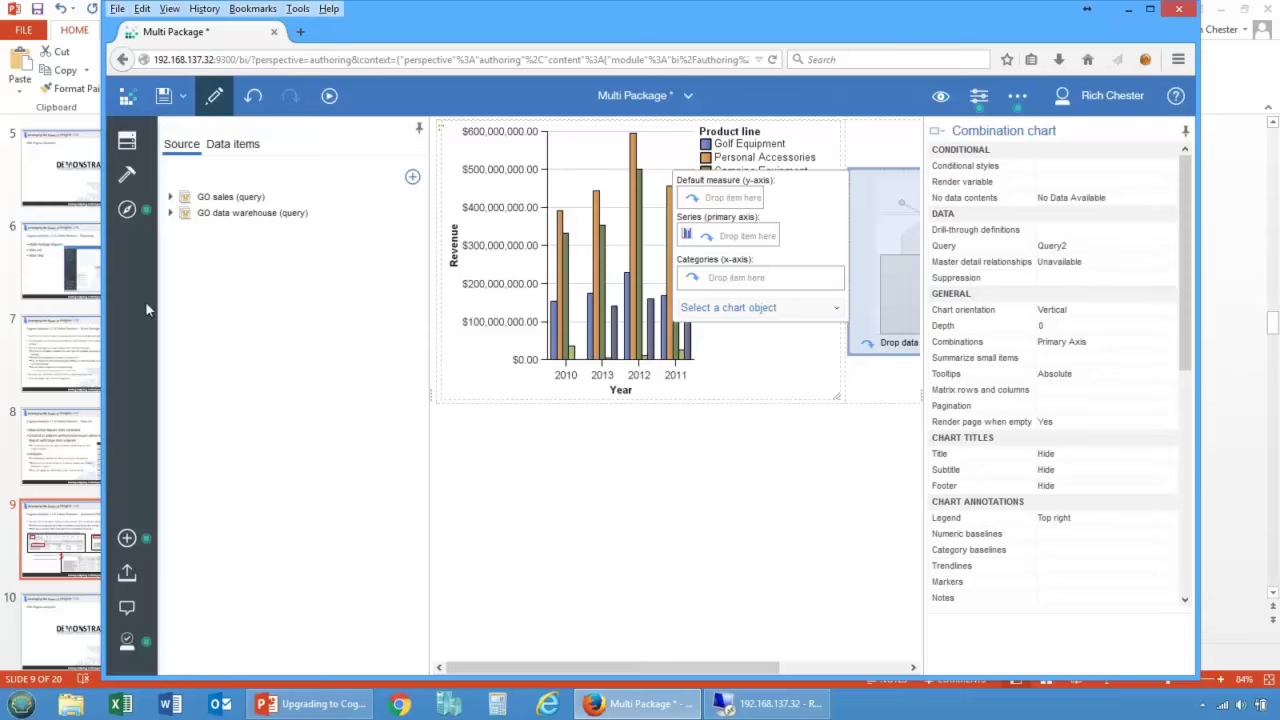
pyautogui.click(170, 213)
pyautogui.click(185, 245)
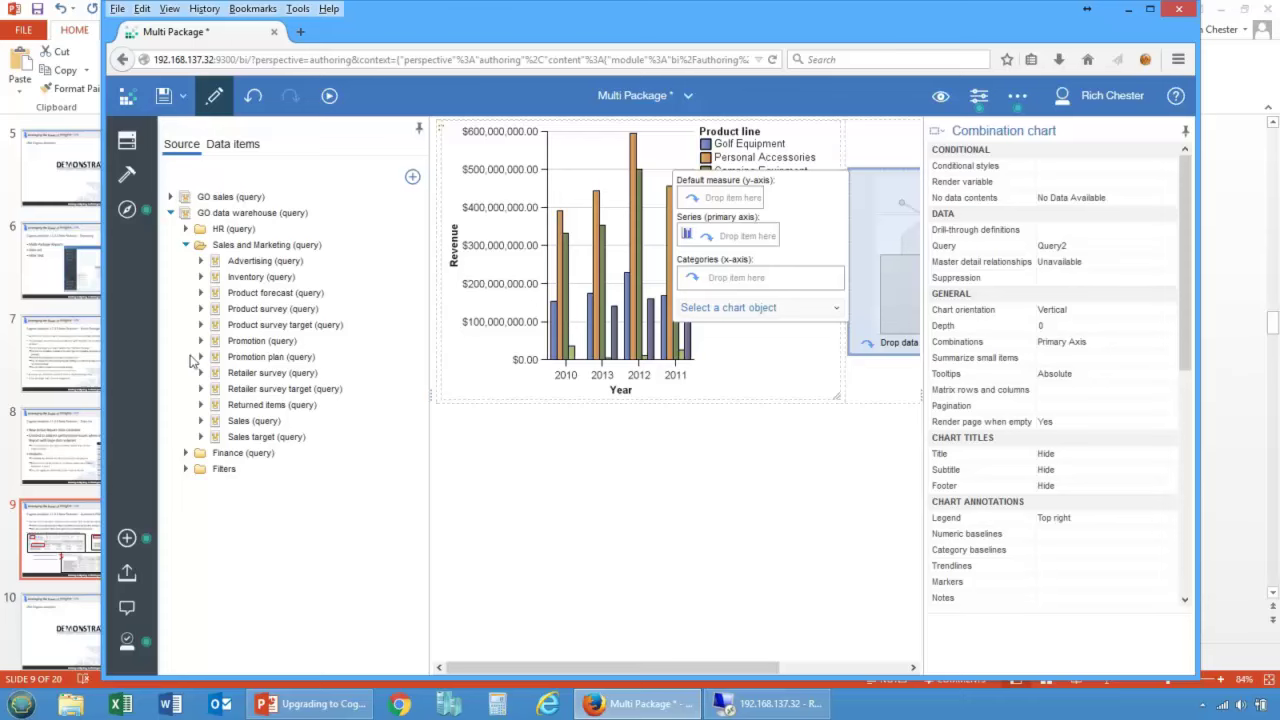
# Step: Add Order method type as the new chart's series and Sales fact Gross profit as its measure
pyautogui.click(190, 421)
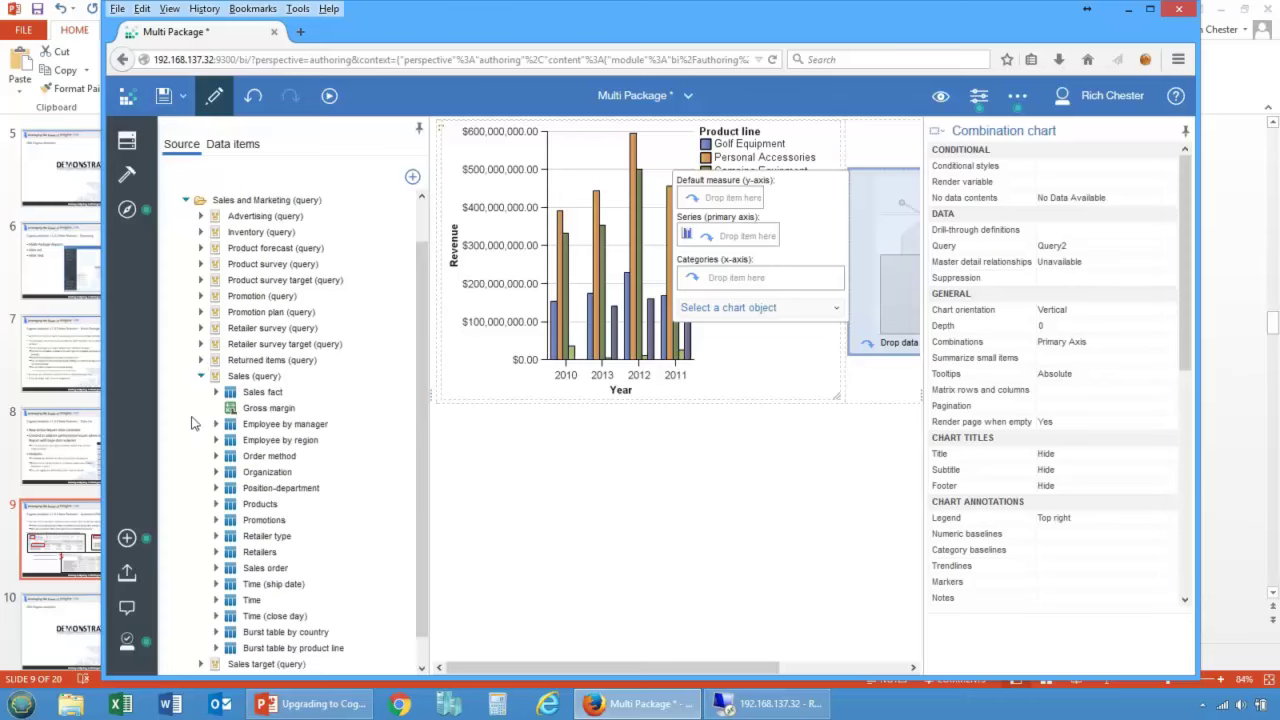
pyautogui.click(216, 427)
pyautogui.moveTo(257, 445); pyautogui.dragTo(762, 234)
pyautogui.click(216, 363)
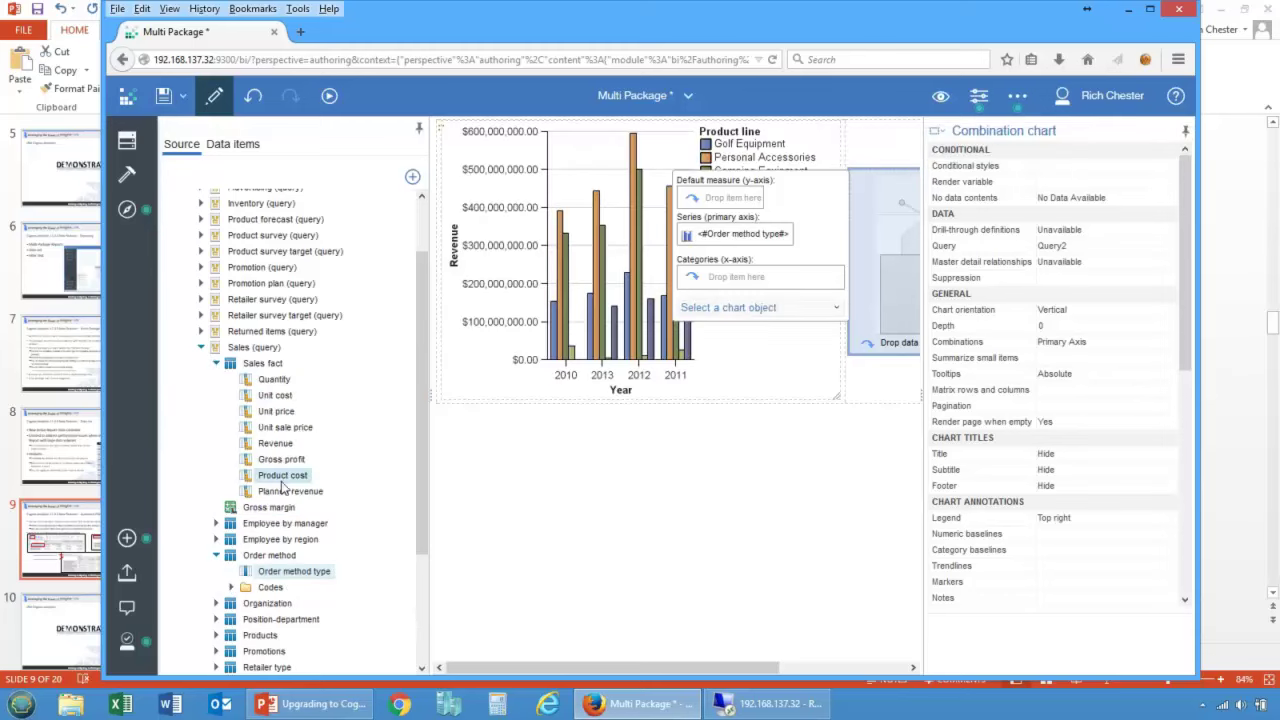
pyautogui.moveTo(281, 470); pyautogui.dragTo(757, 202)
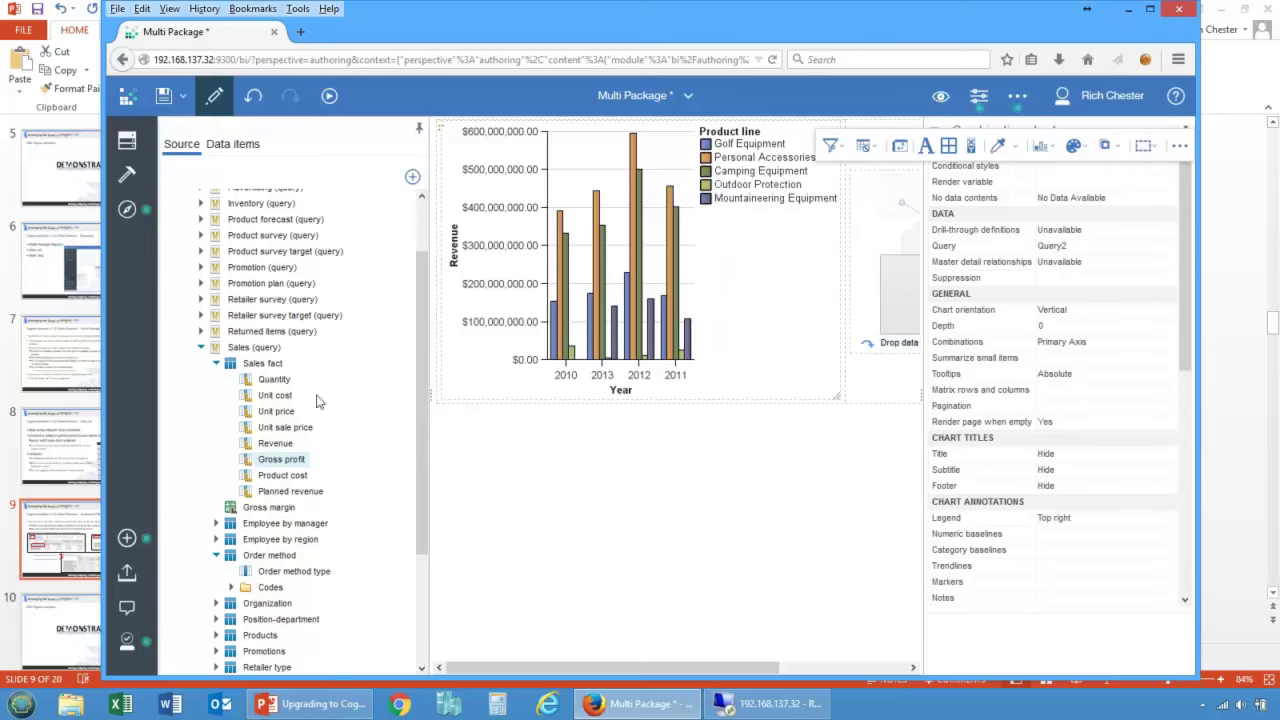
# Step: Collapse Sales fact and Order method, expand Time, and hide the Properties pane
pyautogui.click(214, 364)
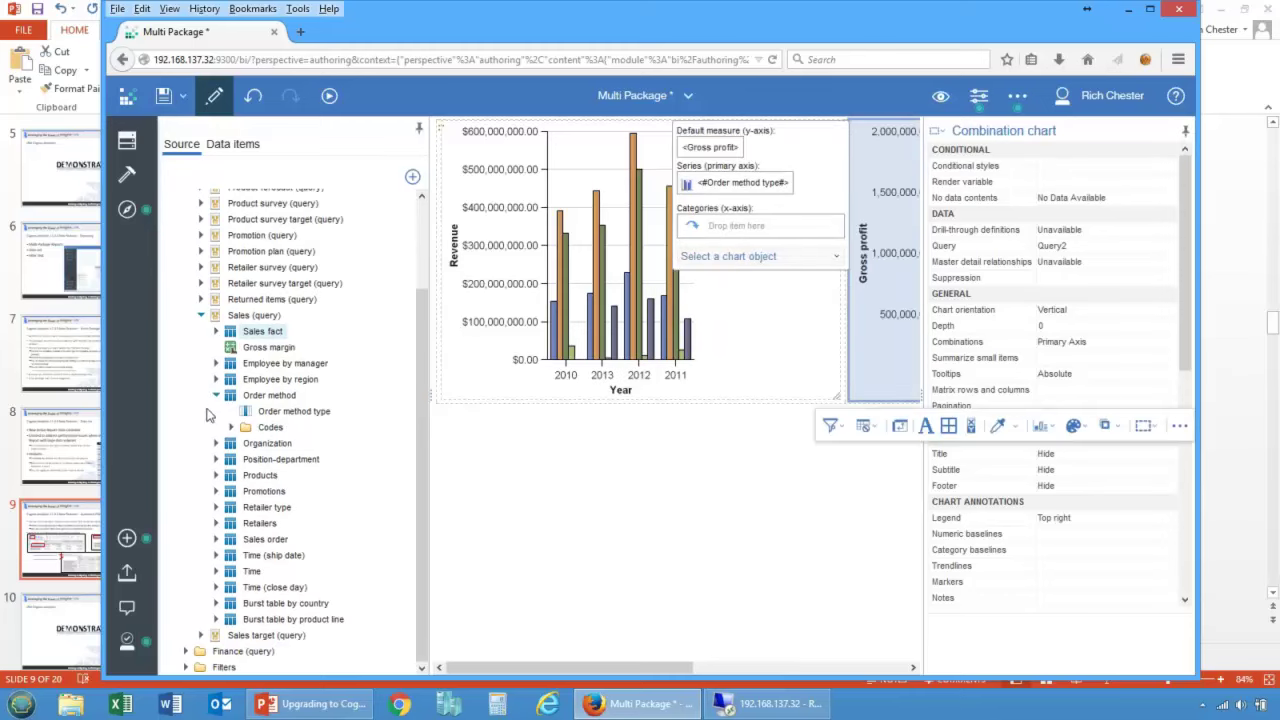
pyautogui.click(213, 418)
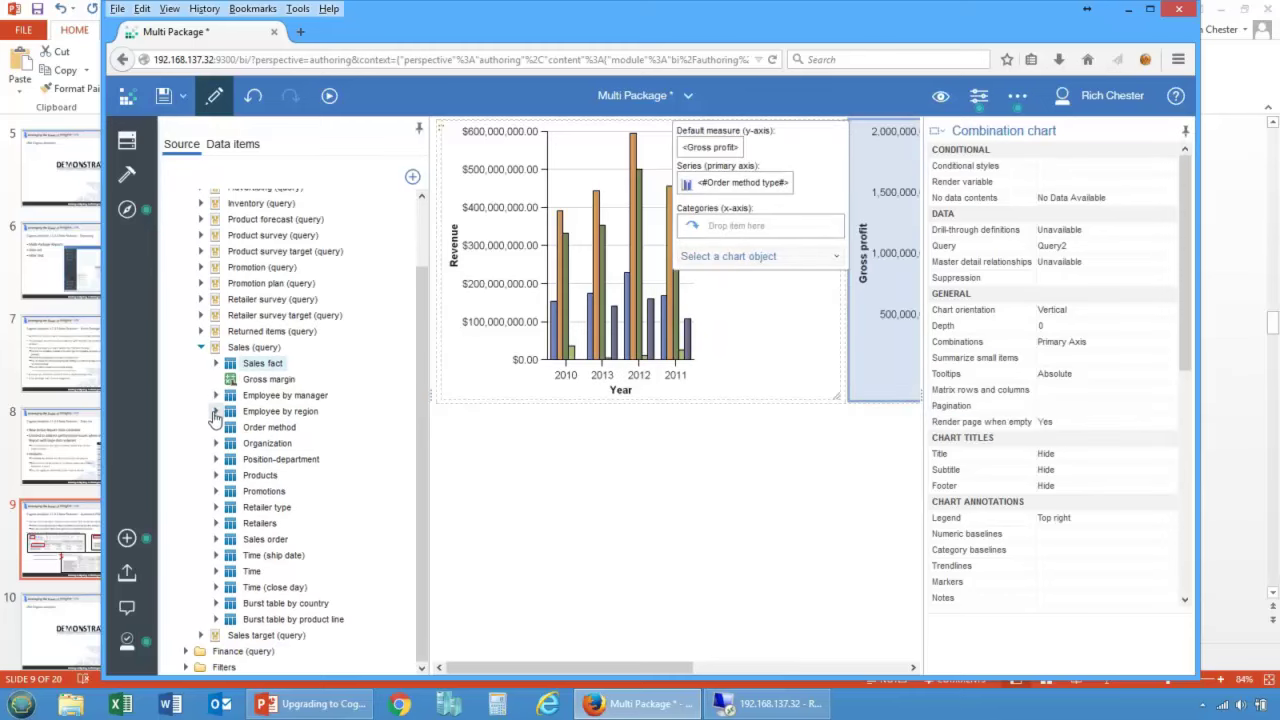
pyautogui.click(216, 572)
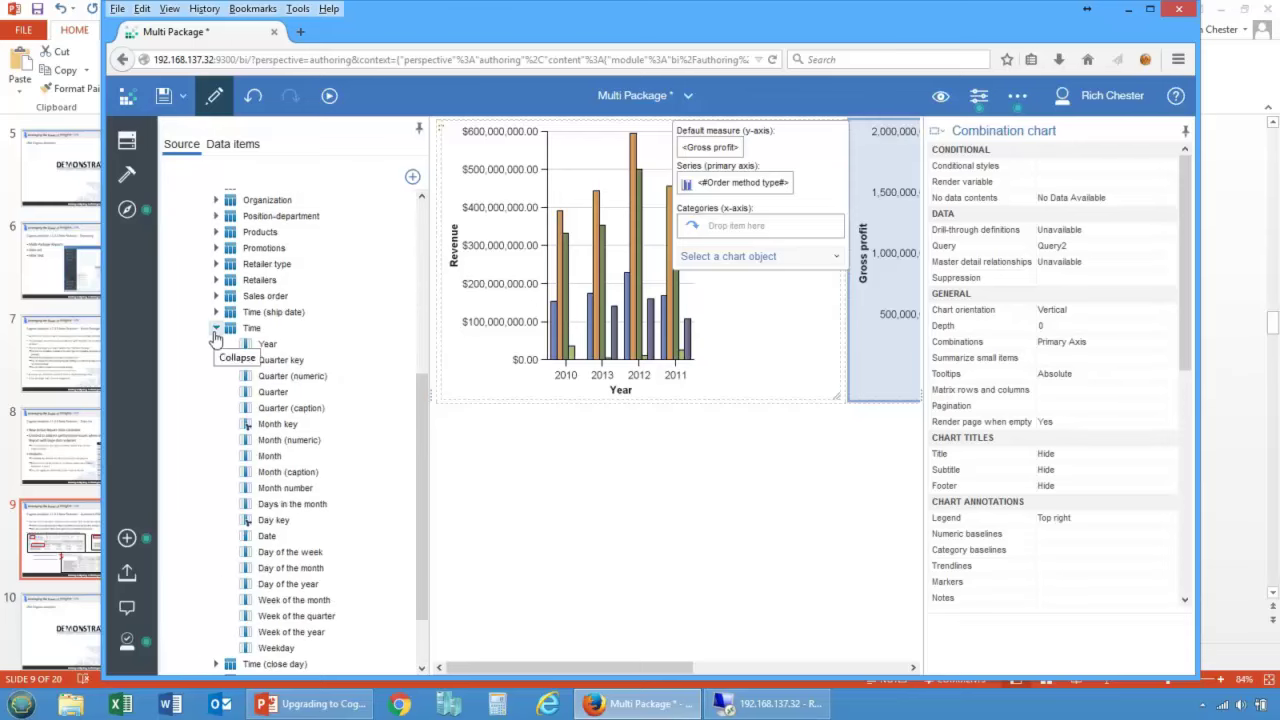
pyautogui.click(979, 96)
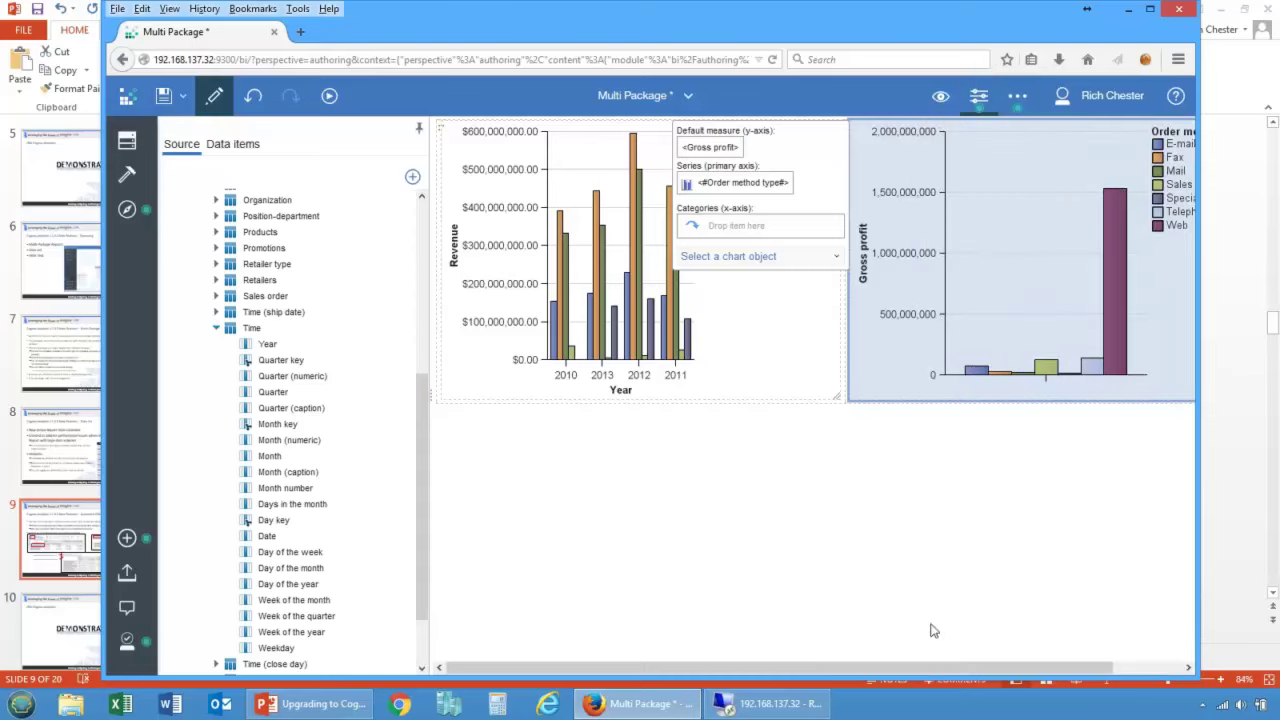
# Step: Select the Gross profit chart and collapse the GO data warehouse (query) tree
pyautogui.hscroll(2, 952, 666)
pyautogui.click(928, 358)
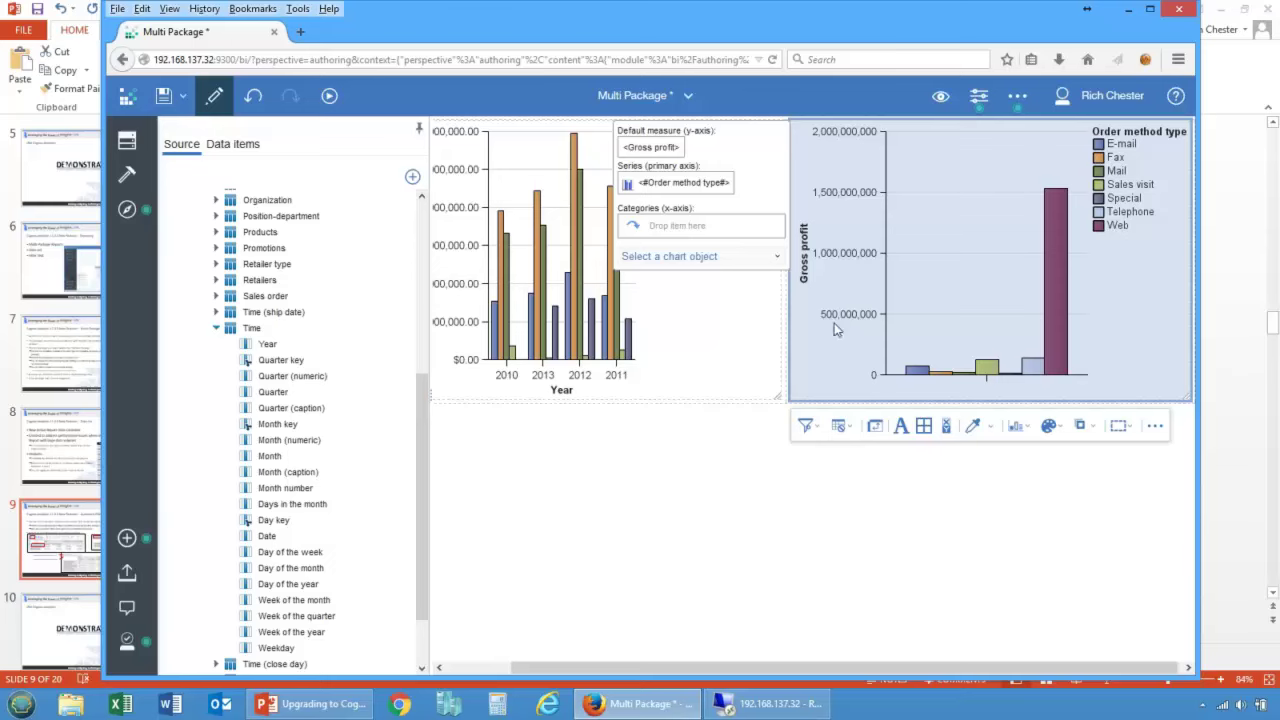
pyautogui.click(216, 330)
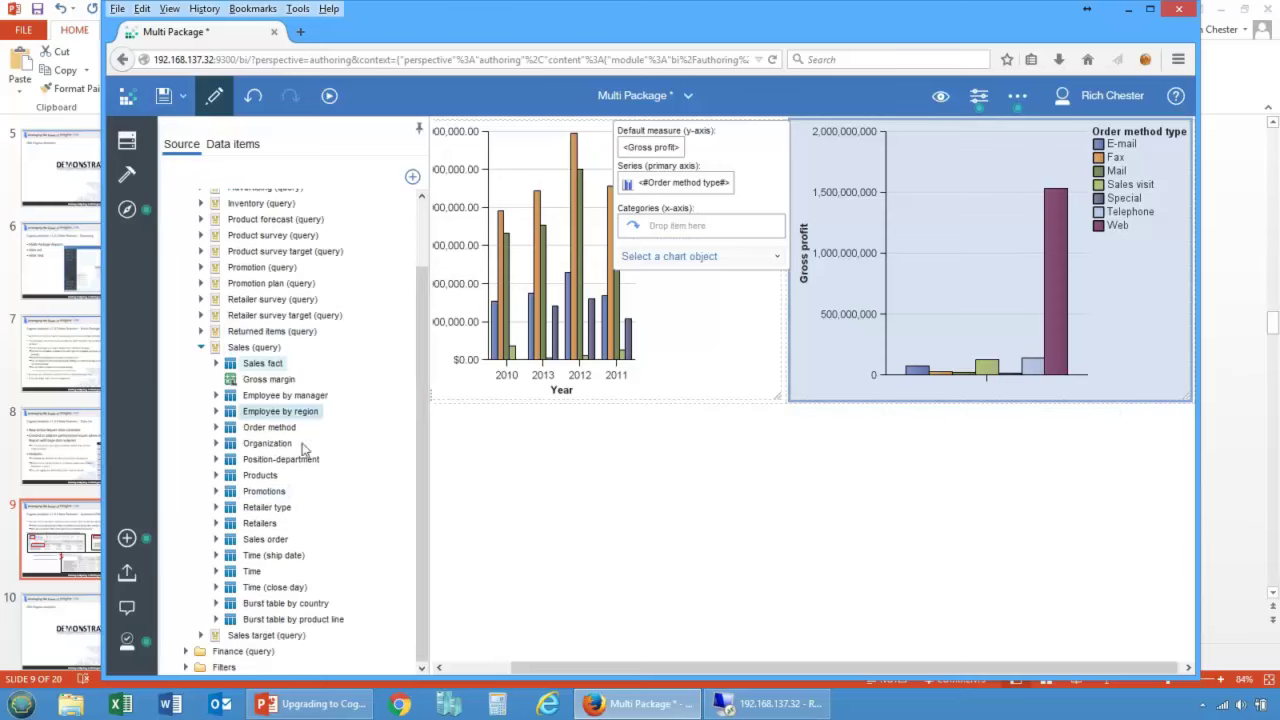
pyautogui.click(201, 349)
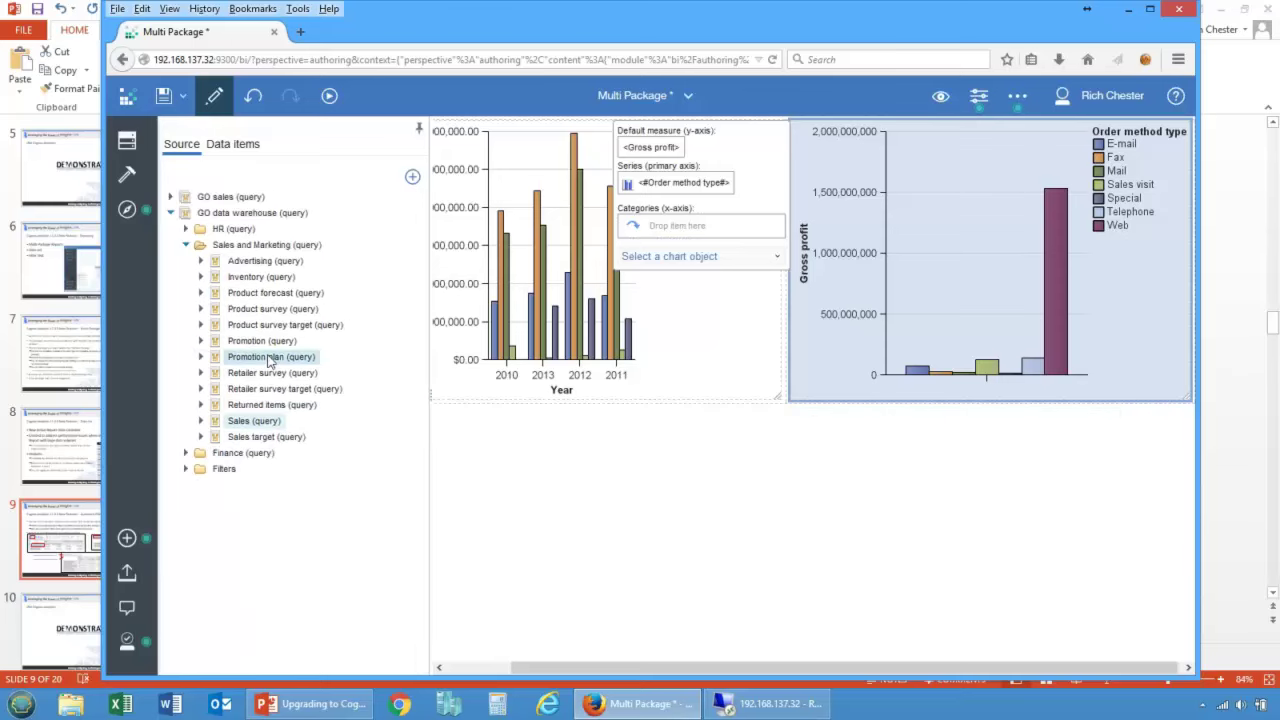
pyautogui.click(170, 213)
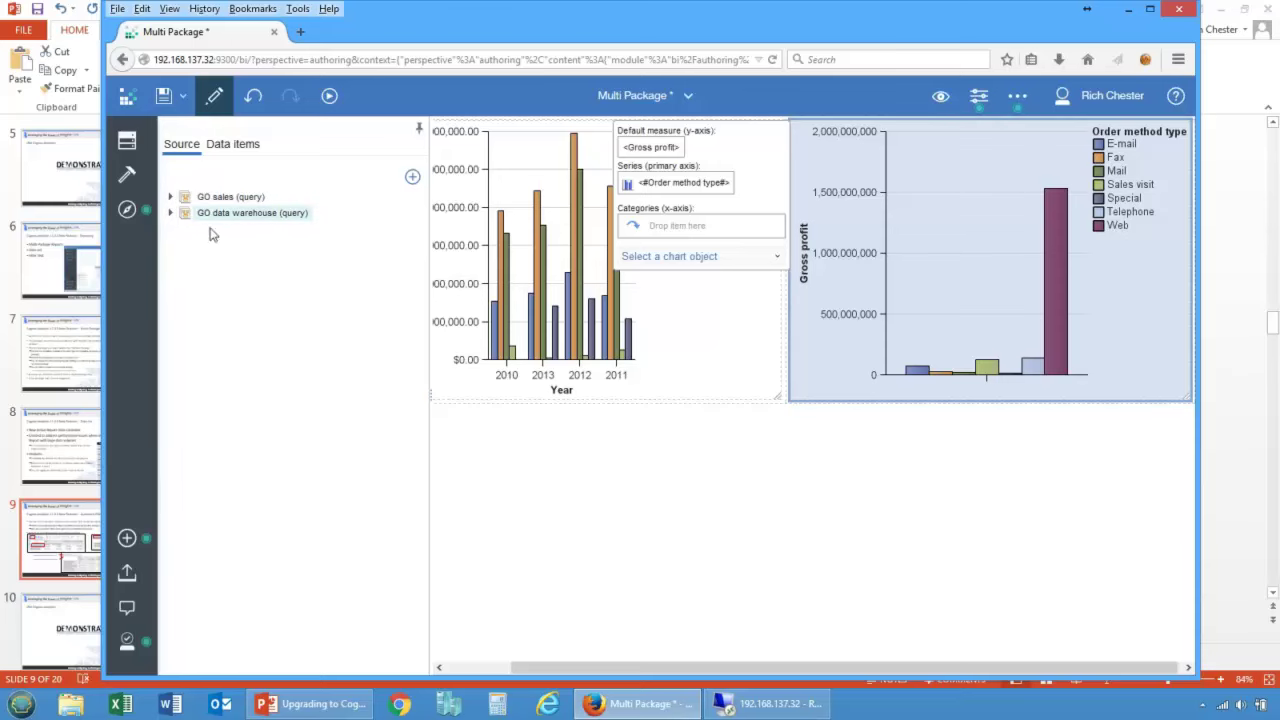
# Step: Try dropping GO sales Time > Year on the chart's categories and dismiss the package error
pyautogui.click(170, 197)
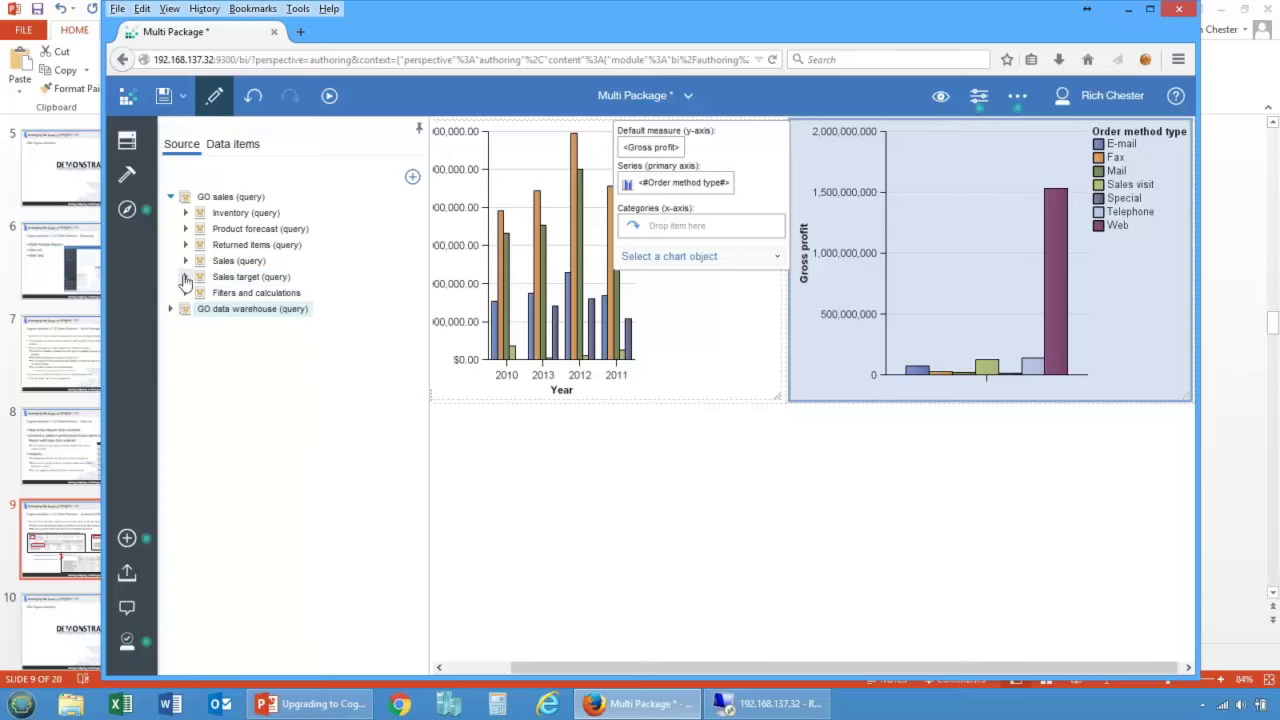
pyautogui.click(185, 260)
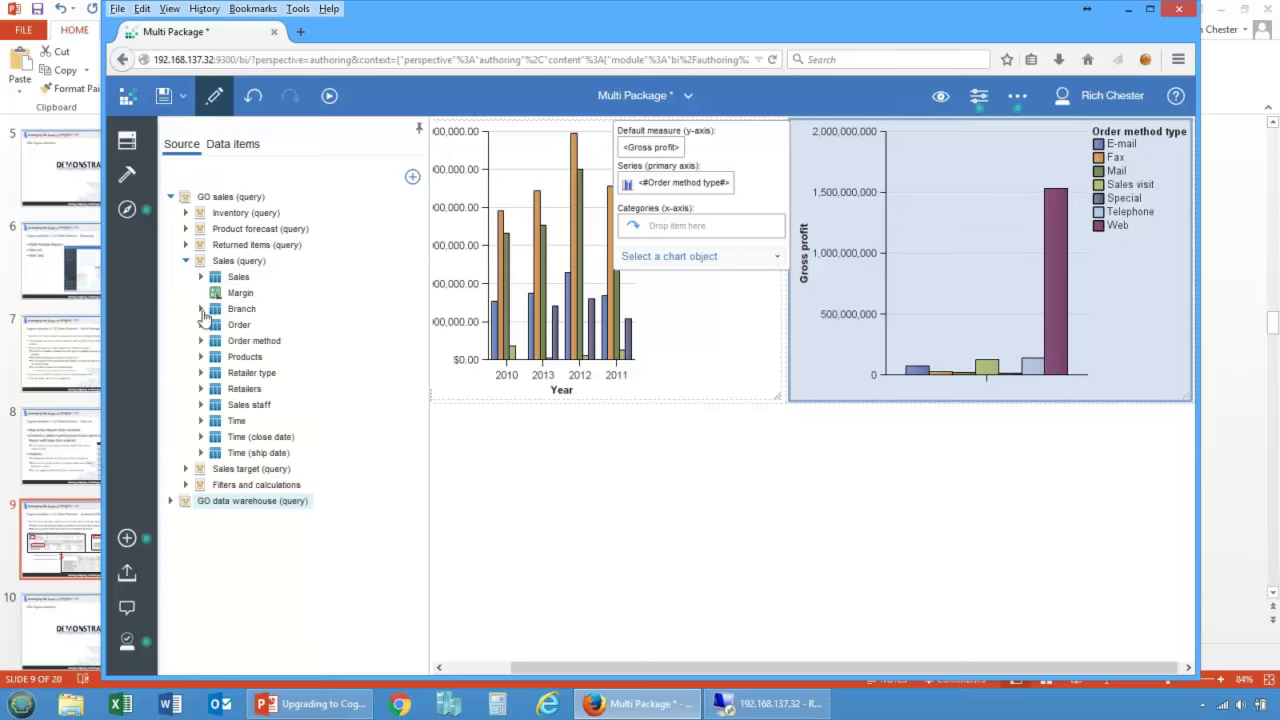
pyautogui.click(200, 421)
pyautogui.moveTo(252, 346); pyautogui.dragTo(728, 226)
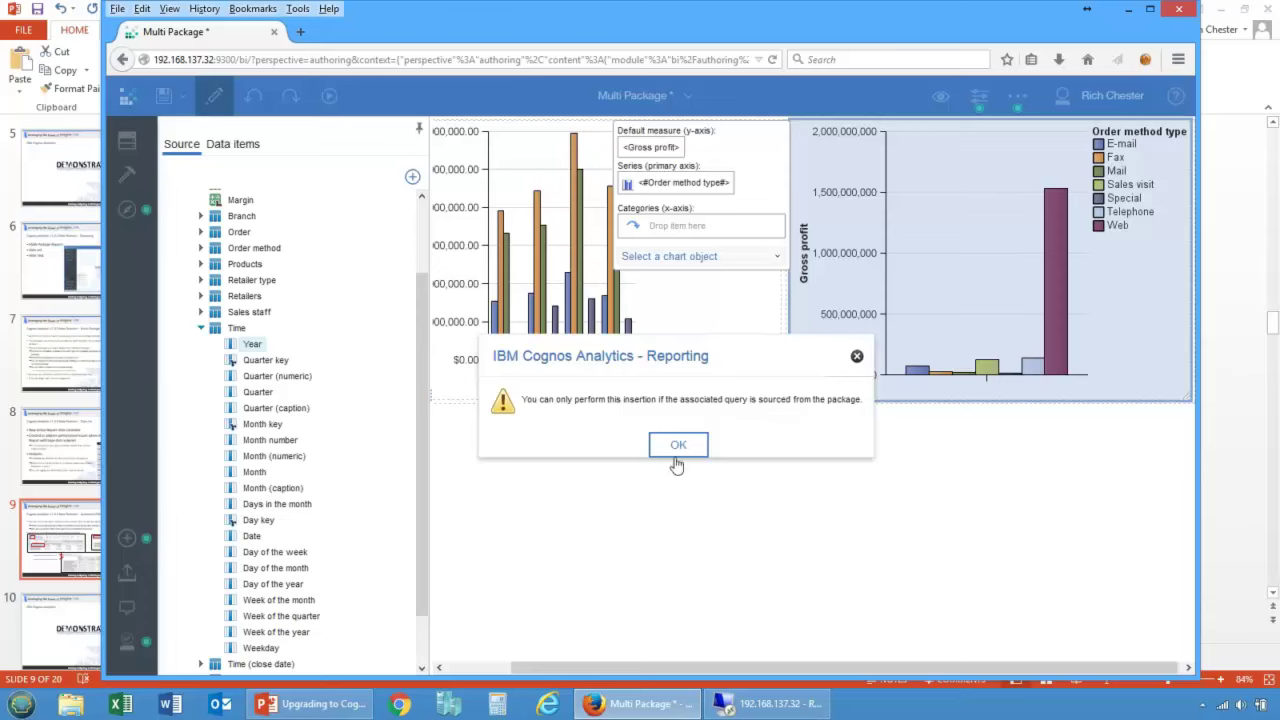
pyautogui.click(672, 448)
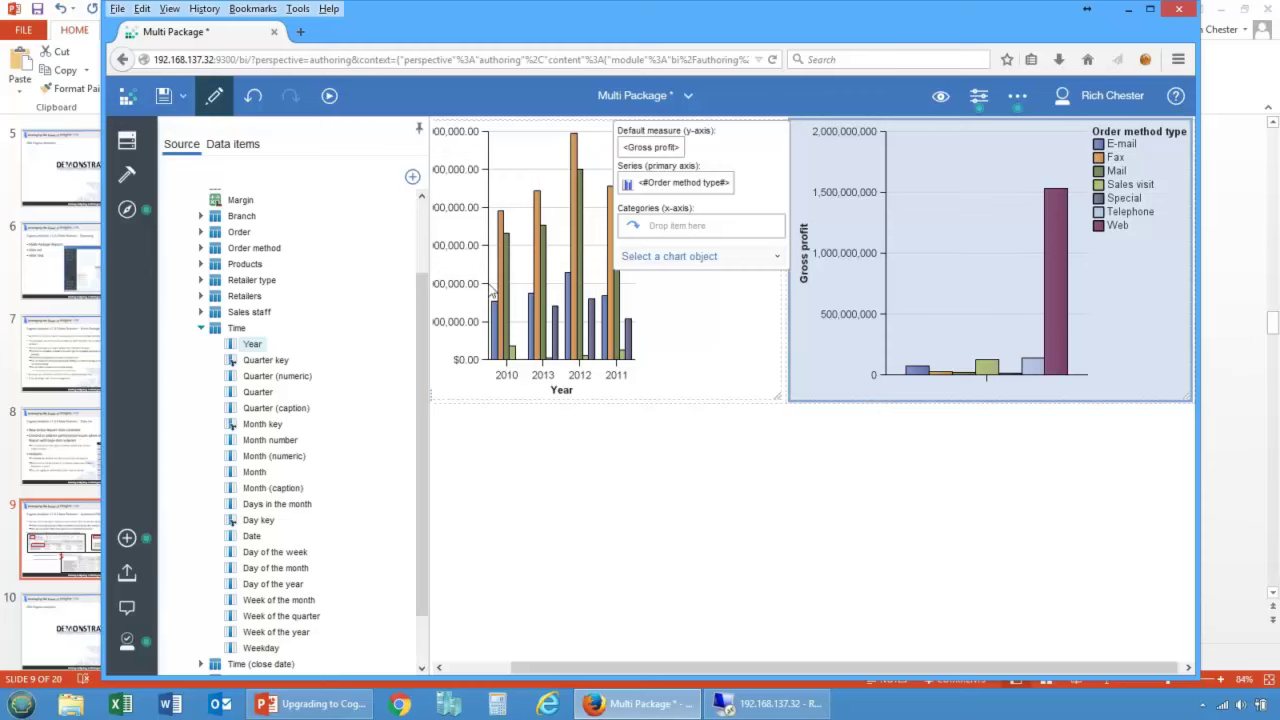
# Step: Drag Year from GO data warehouse Sales (query) > Time into the second chart's Categories
pyautogui.click(200, 328)
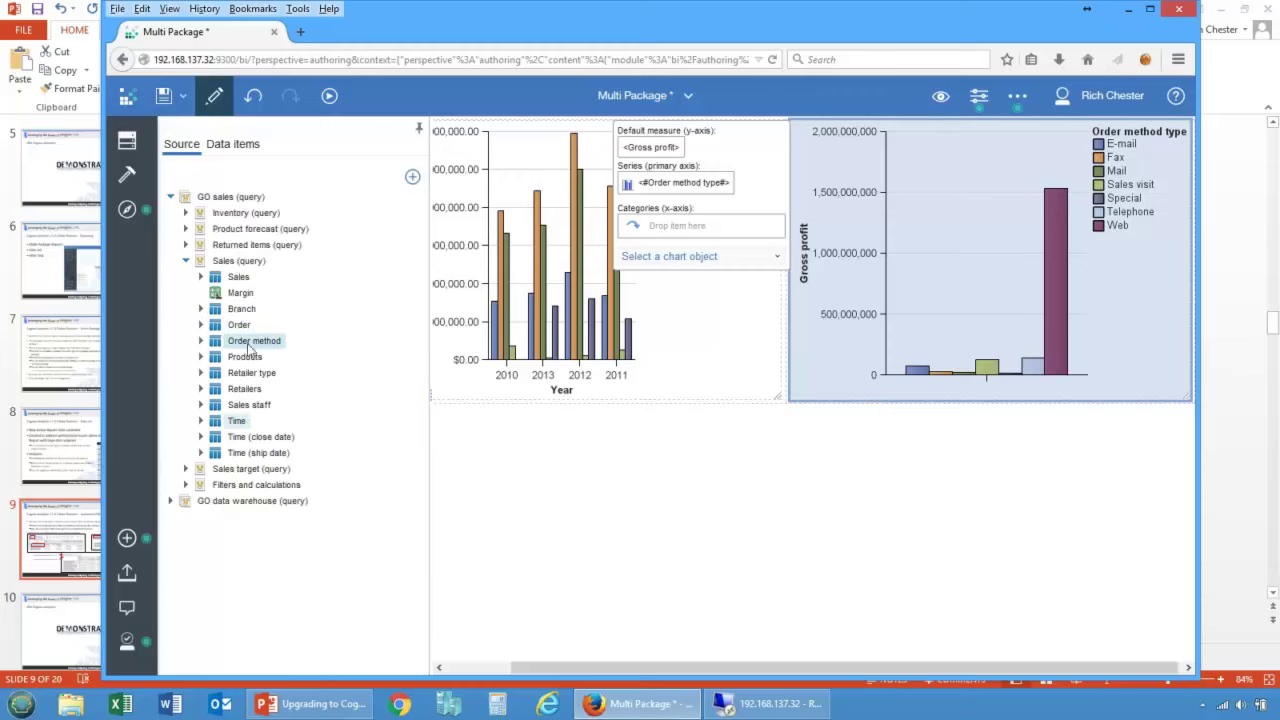
pyautogui.click(185, 260)
pyautogui.click(170, 197)
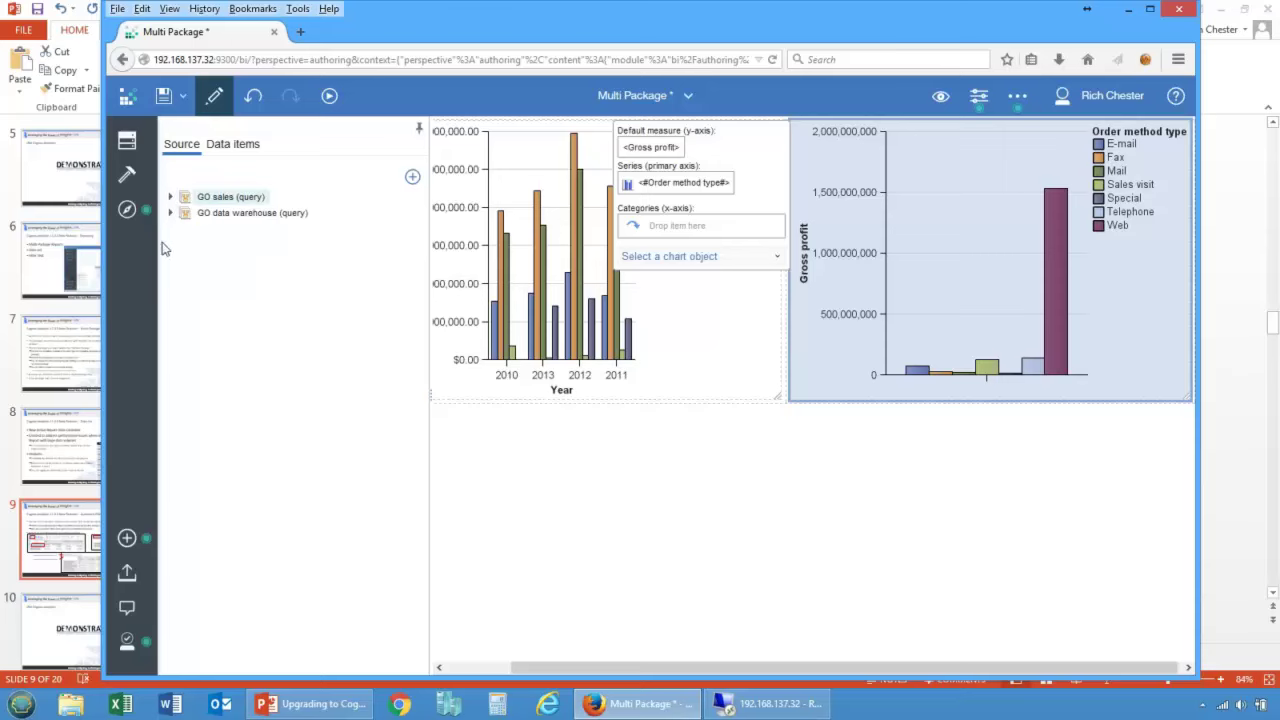
pyautogui.click(170, 213)
pyautogui.click(200, 421)
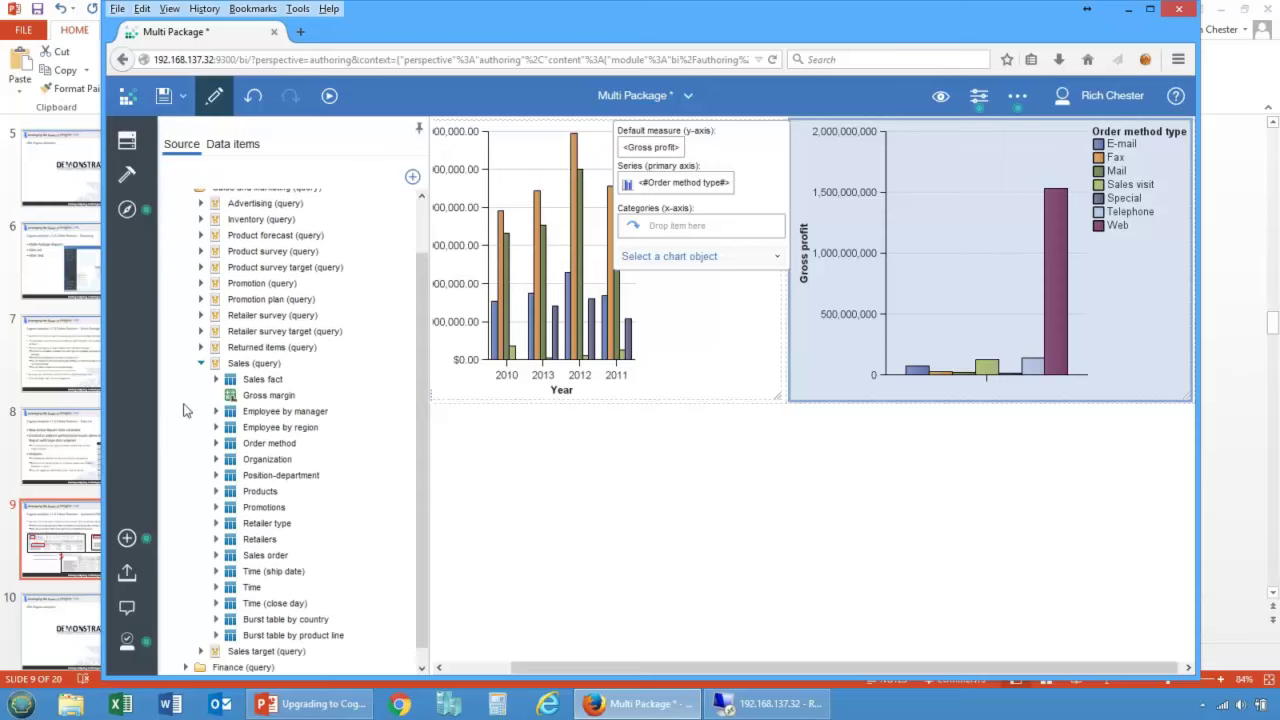
pyautogui.click(215, 571)
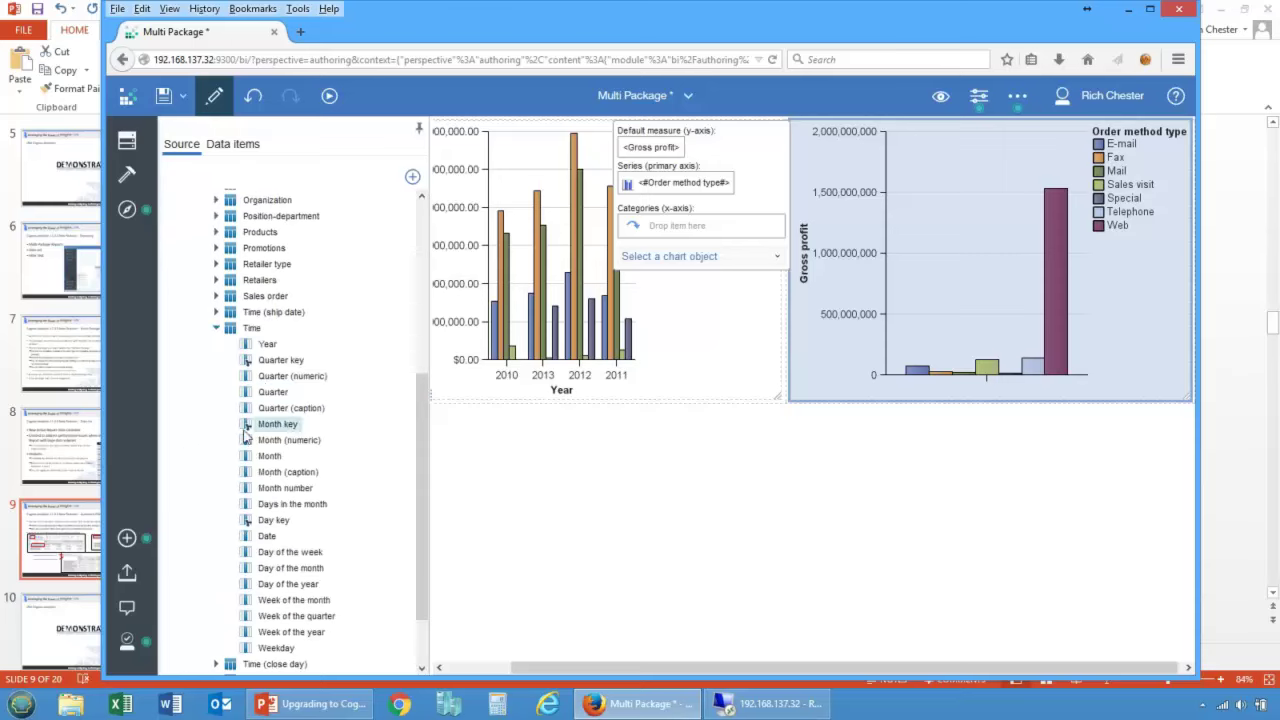
pyautogui.moveTo(272, 348); pyautogui.dragTo(728, 233)
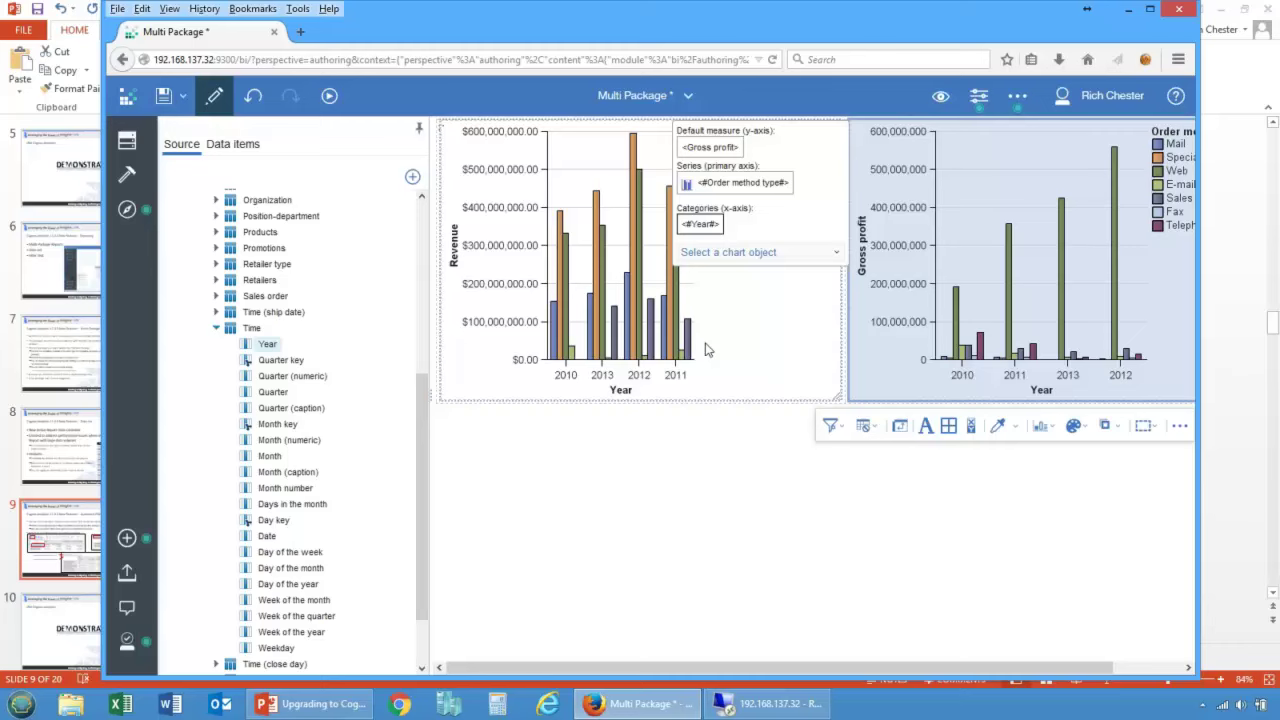
# Step: Collapse the Time, Sales query and GO data warehouse folders in the source tree
pyautogui.click(216, 328)
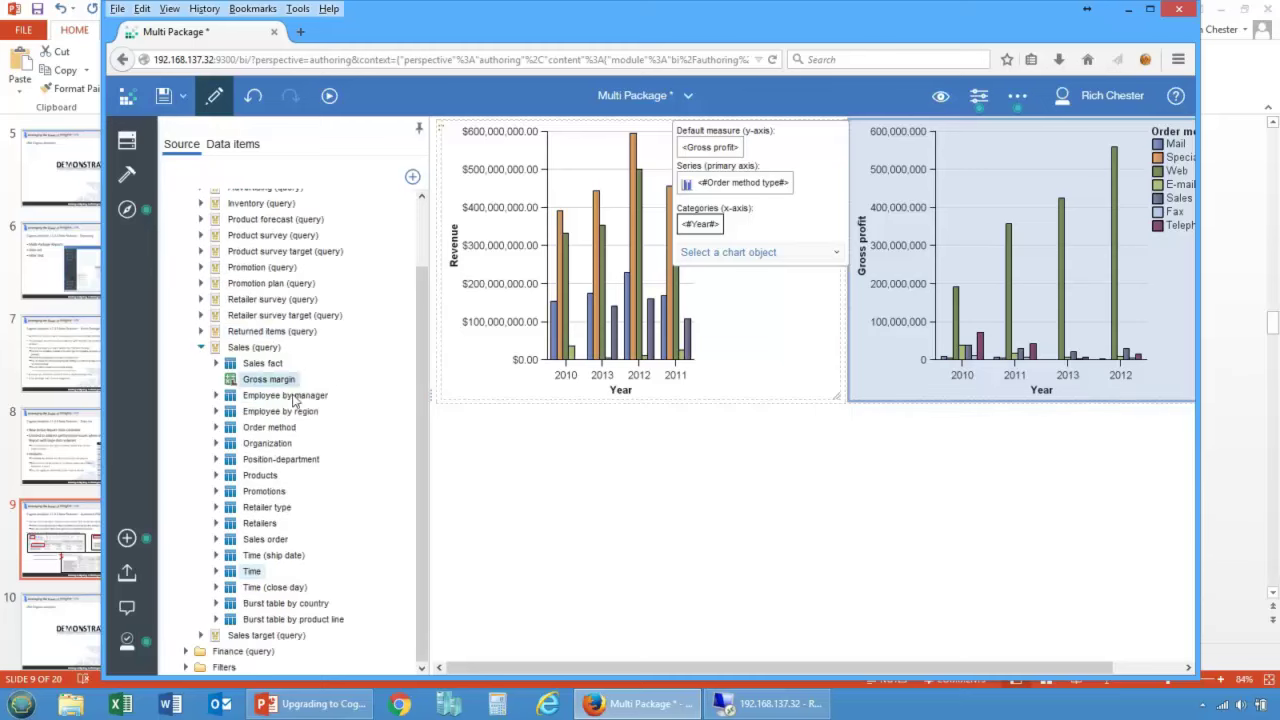
pyautogui.click(200, 349)
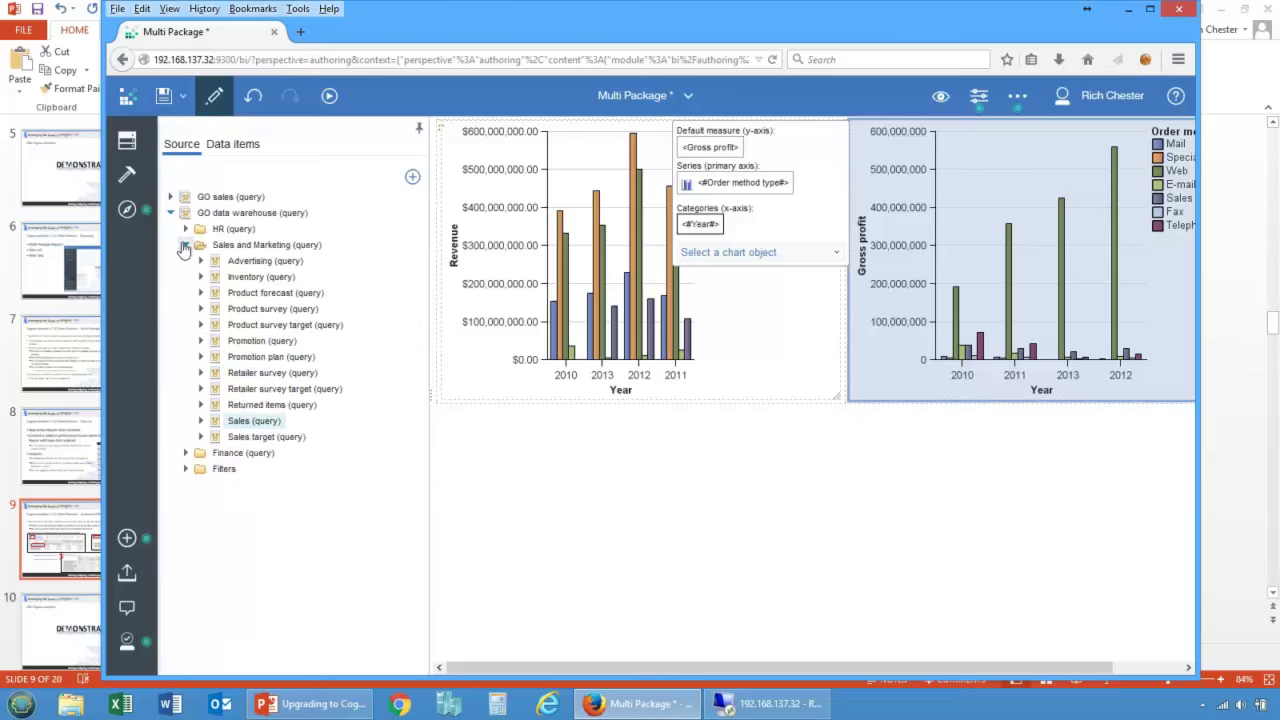
pyautogui.click(170, 213)
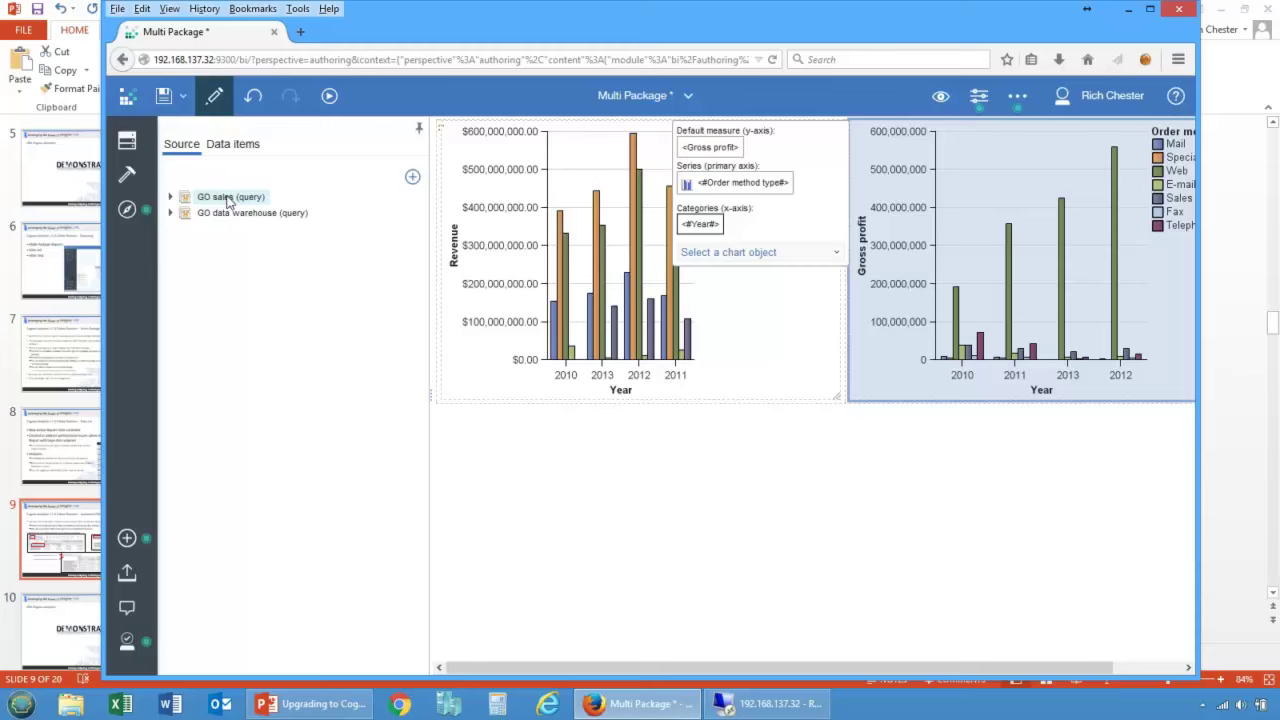
# Step: Try to delete the default GO sales package and dismiss the cannot-delete warning
pyautogui.rightClick(230, 200)
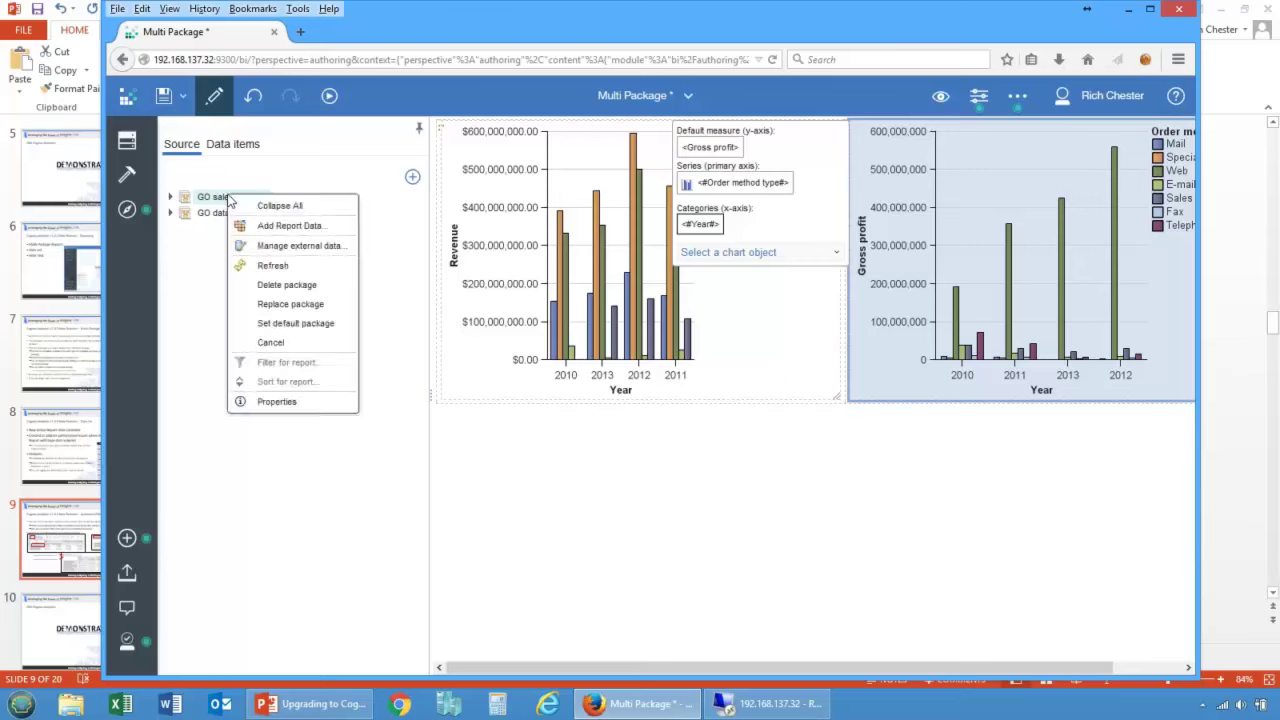
pyautogui.click(292, 286)
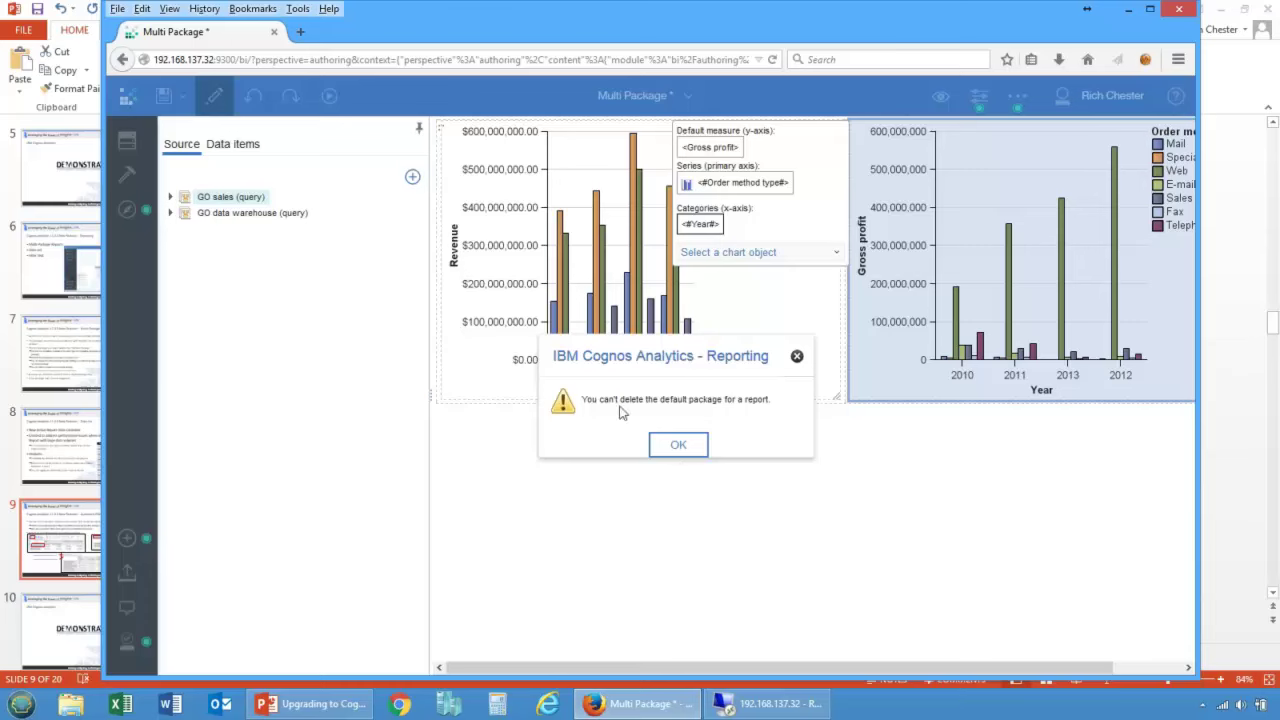
pyautogui.click(678, 446)
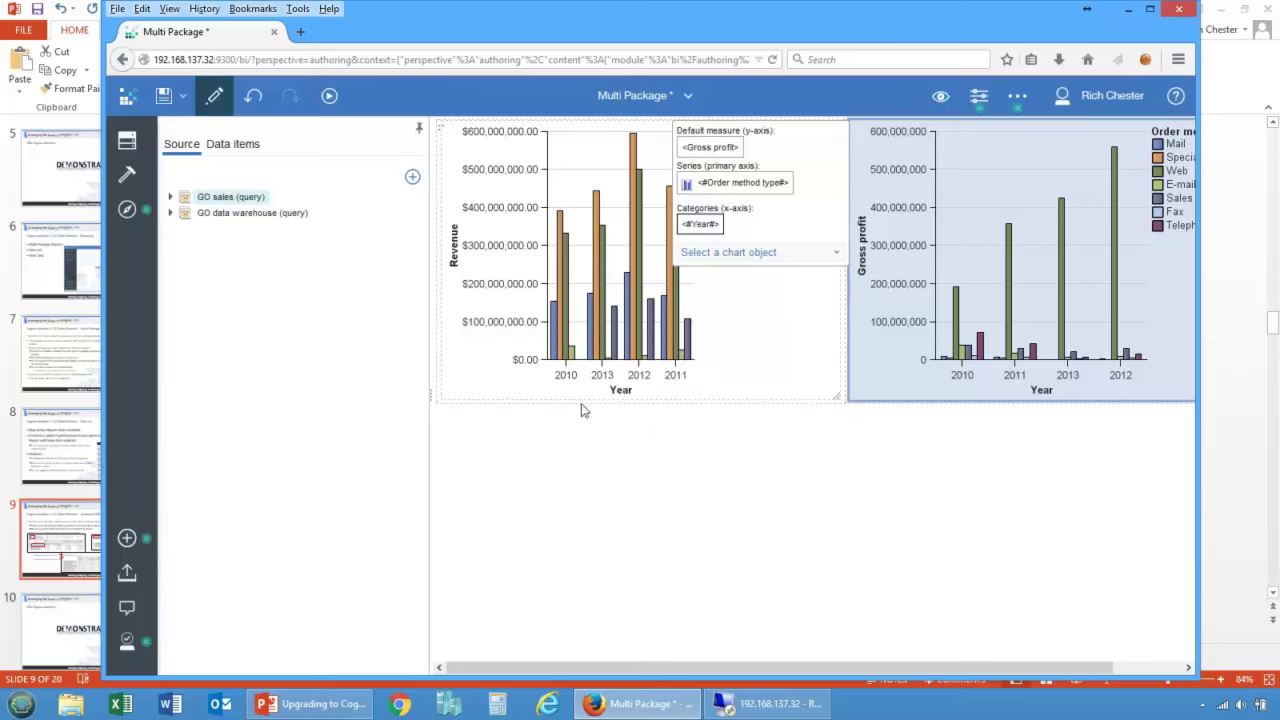
# Step: Delete the GO data warehouse package along with its queries
pyautogui.rightClick(240, 216)
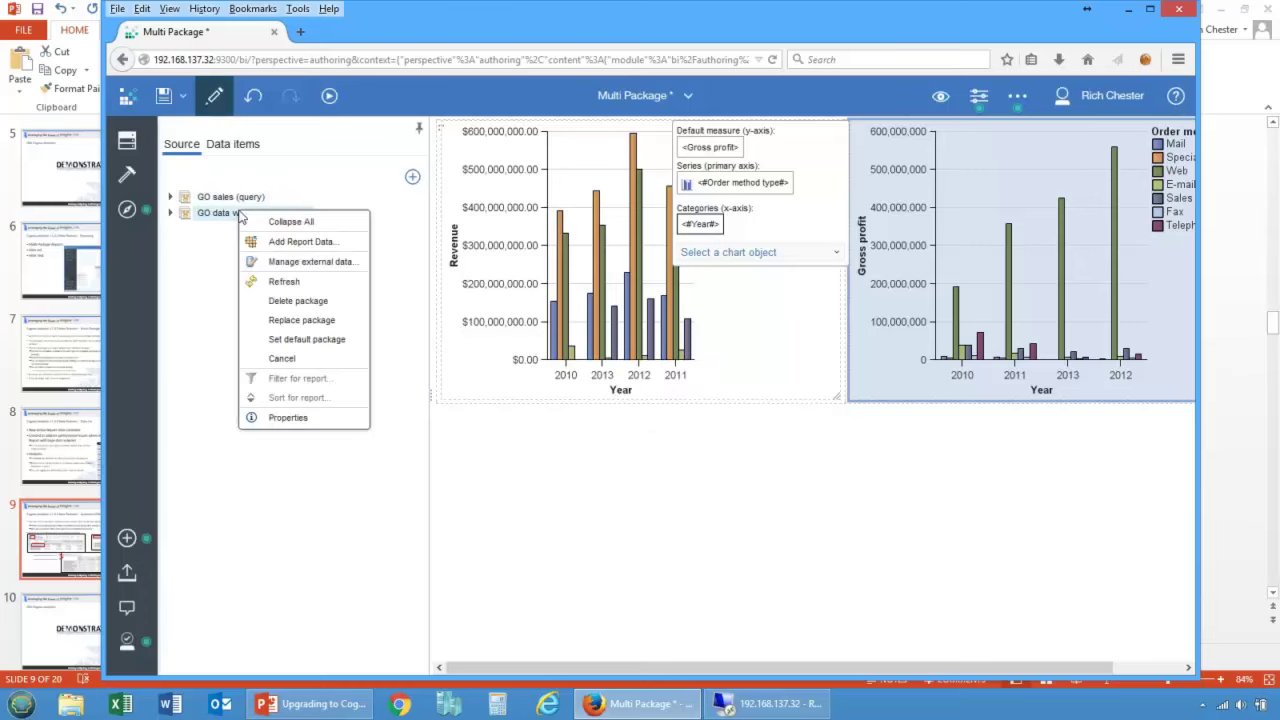
pyautogui.click(295, 301)
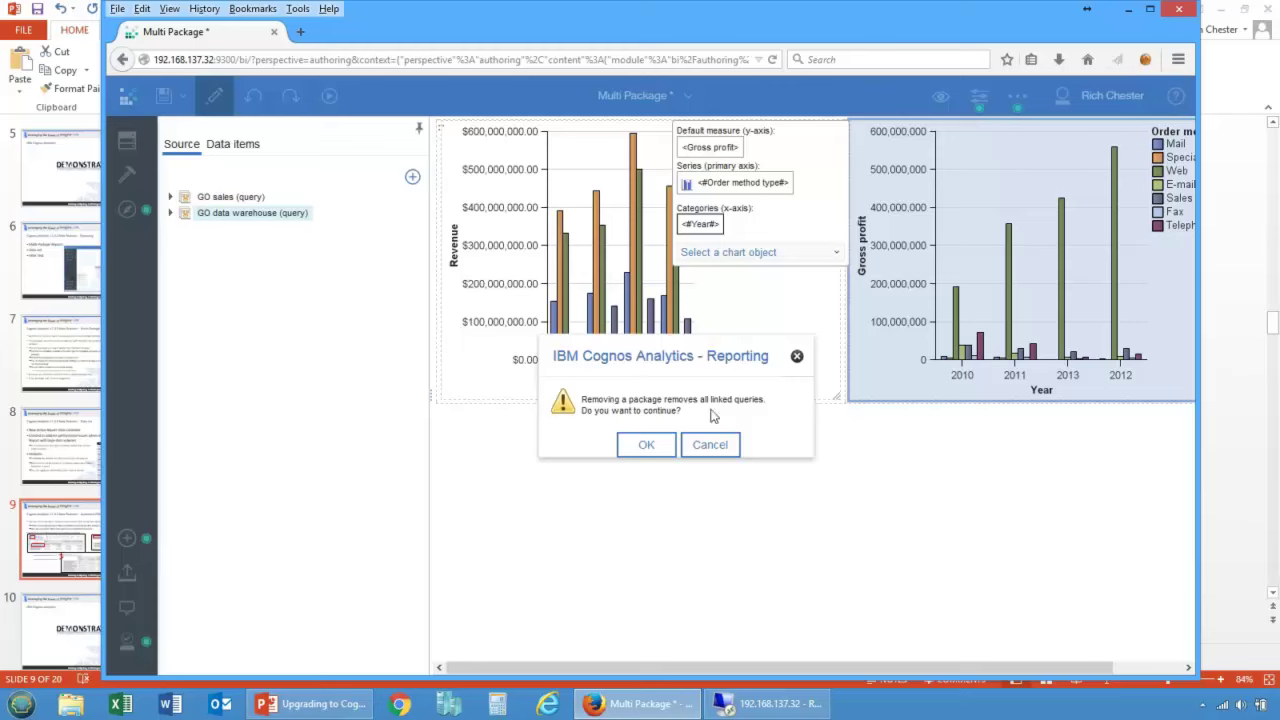
pyautogui.click(655, 445)
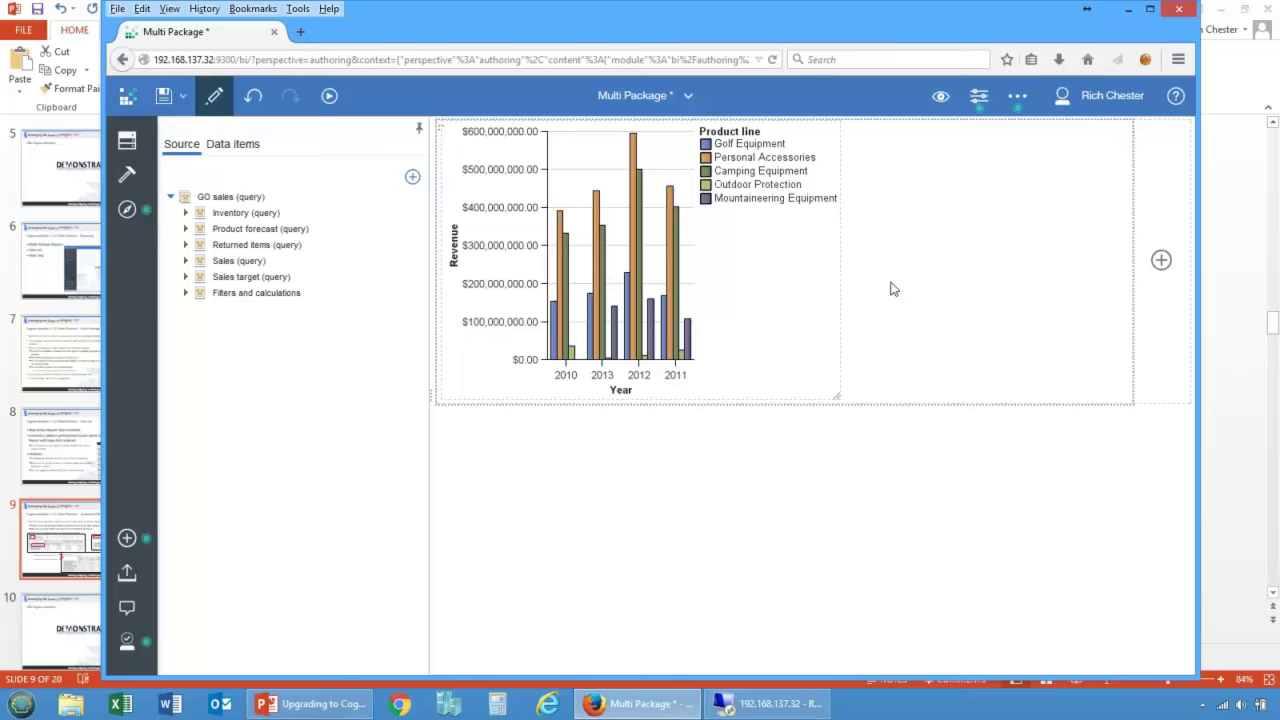
# Step: Leave the Multi Package report without saving its changes
pyautogui.click(686, 100)
pyautogui.click(713, 177)
pyautogui.click(612, 420)
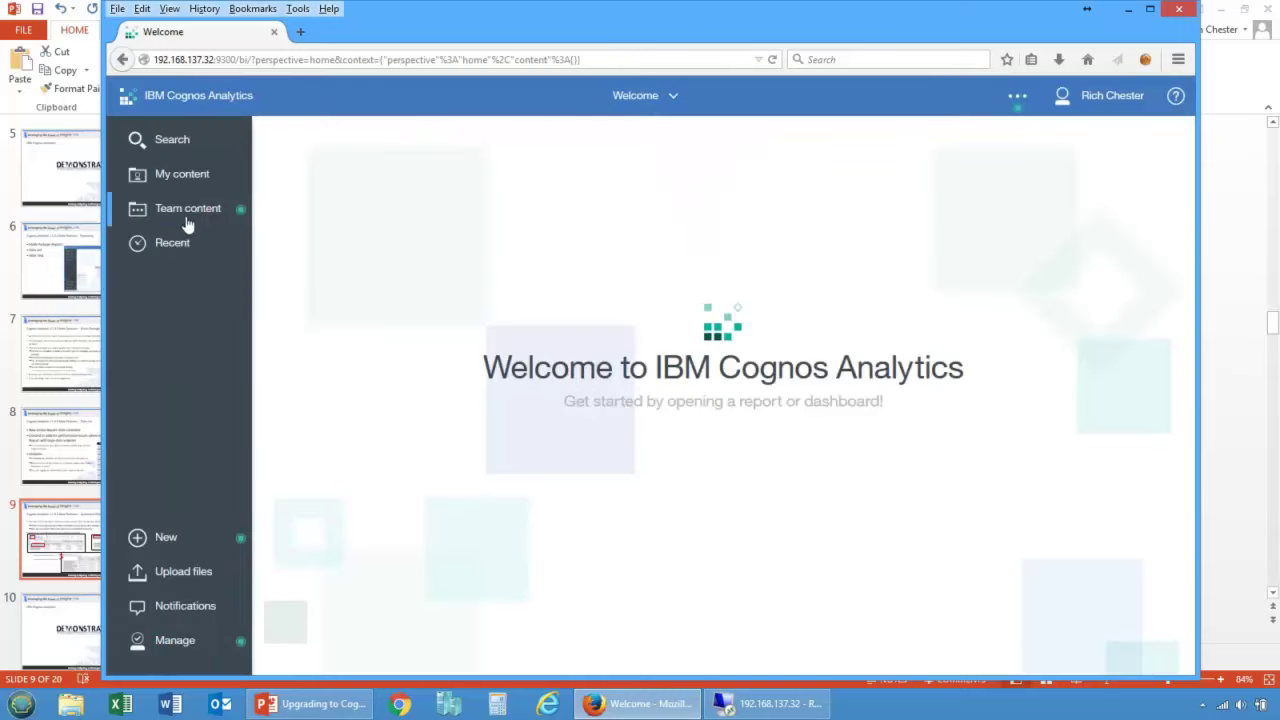
# Step: Open the Data List report from My content for editing
pyautogui.click(174, 176)
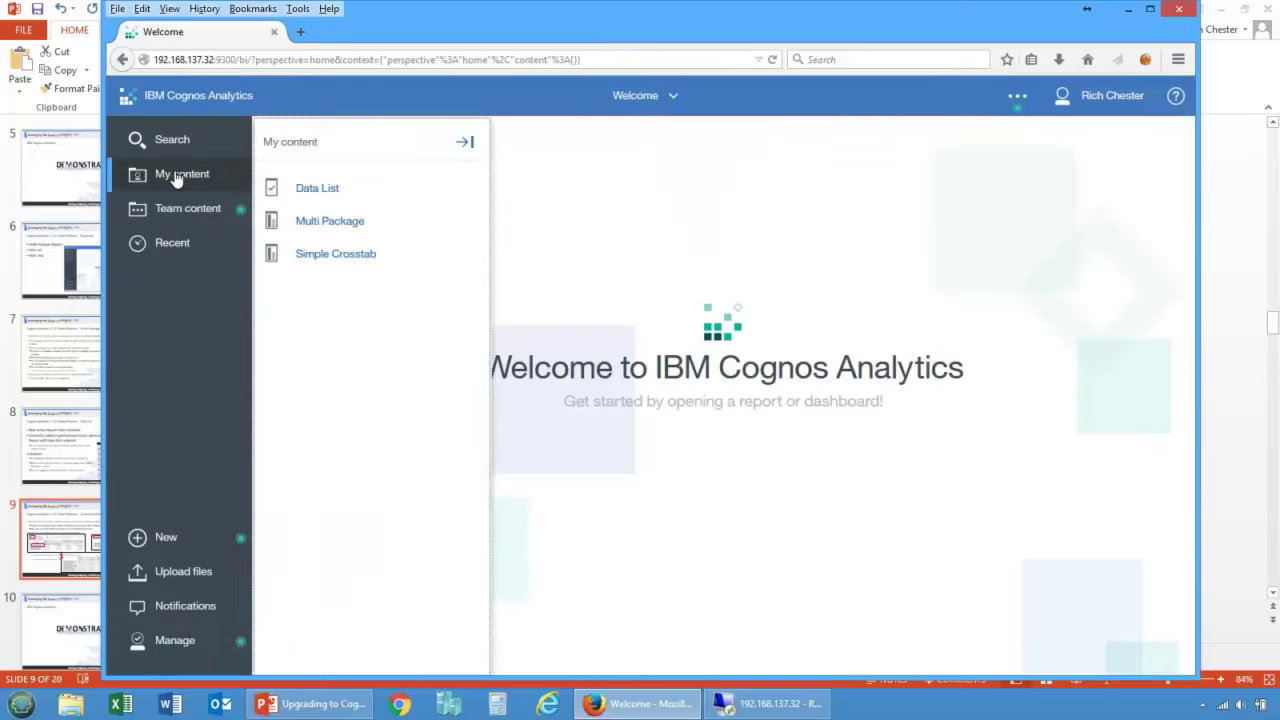
pyautogui.click(471, 196)
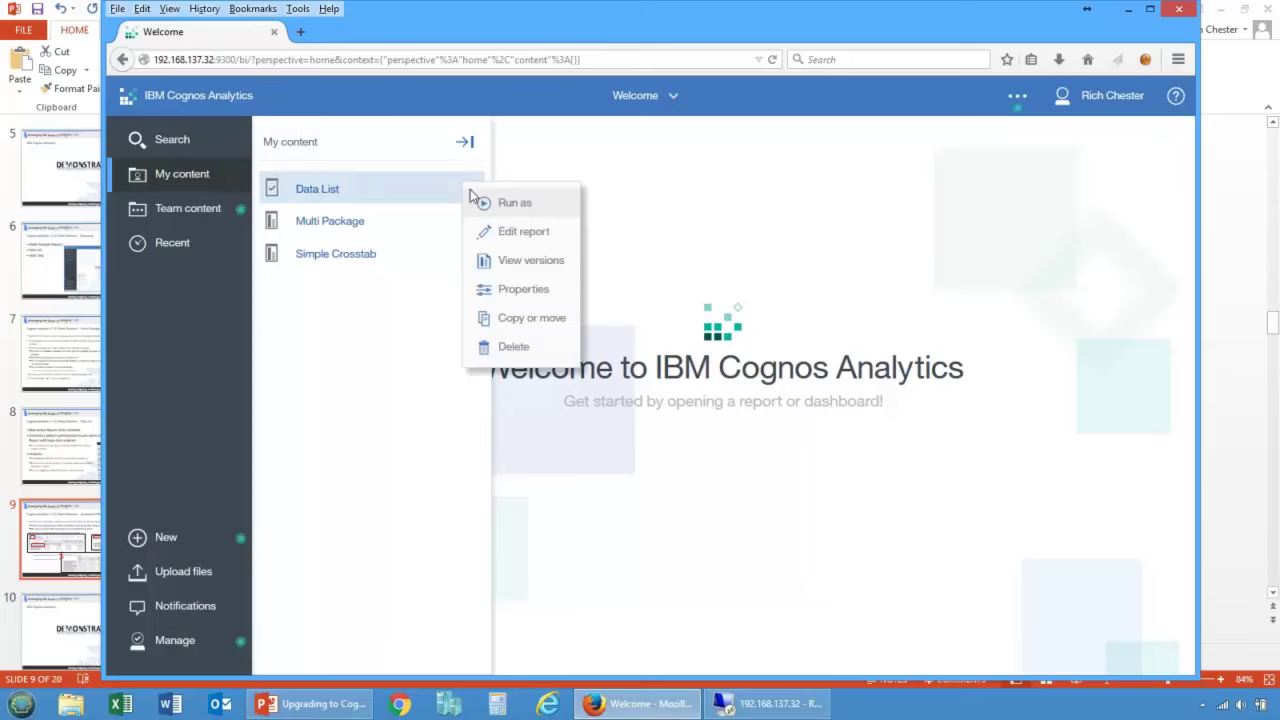
pyautogui.click(522, 233)
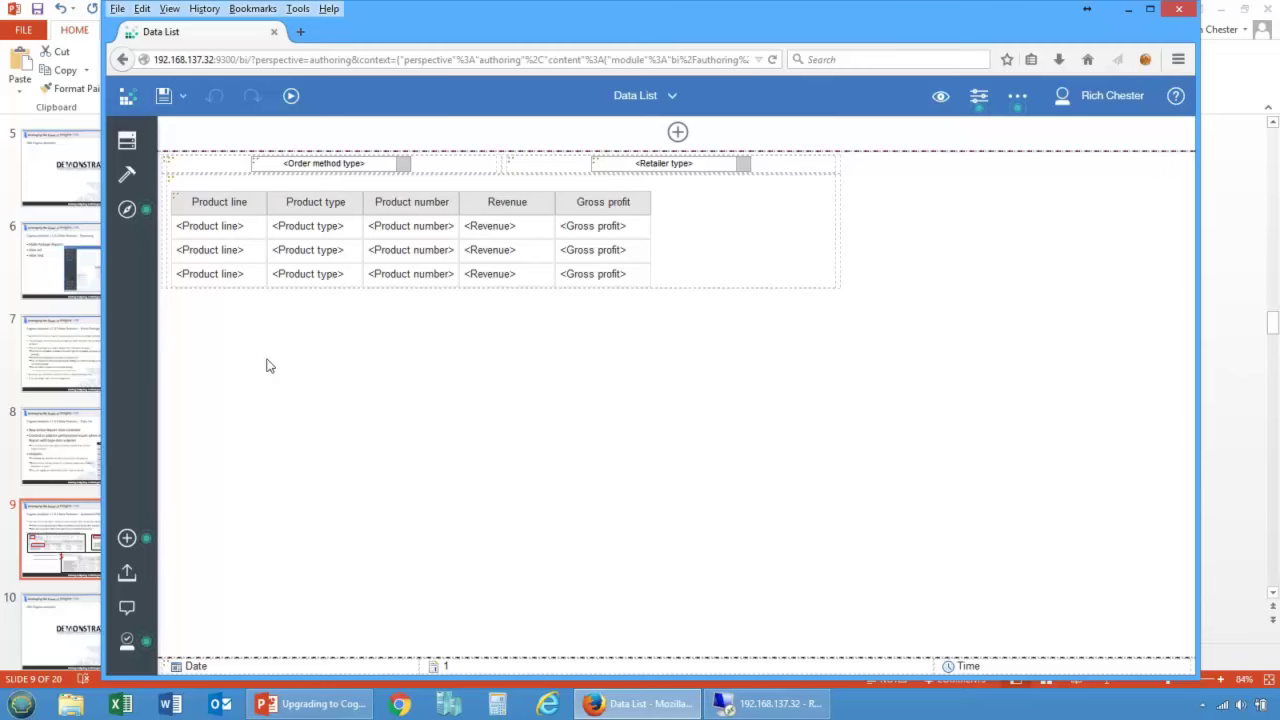
pyautogui.click(318, 165)
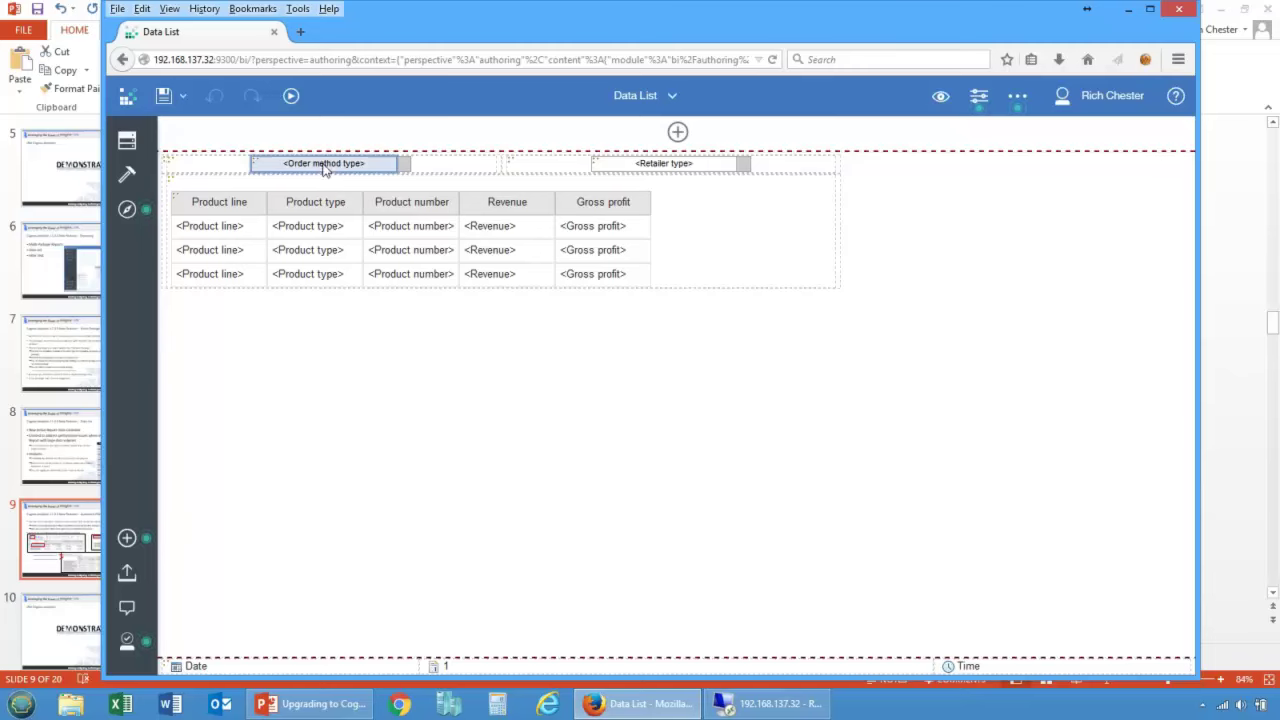
pyautogui.click(620, 167)
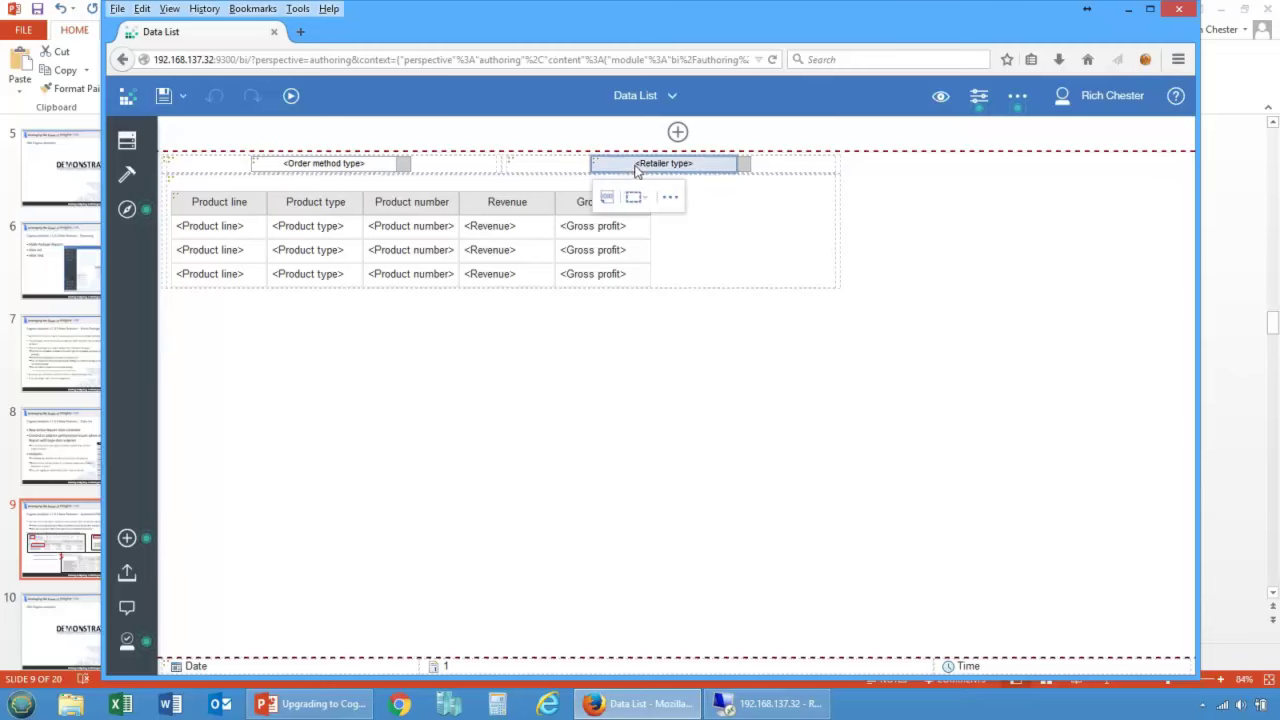
pyautogui.click(310, 168)
pyautogui.click(645, 168)
pyautogui.click(358, 225)
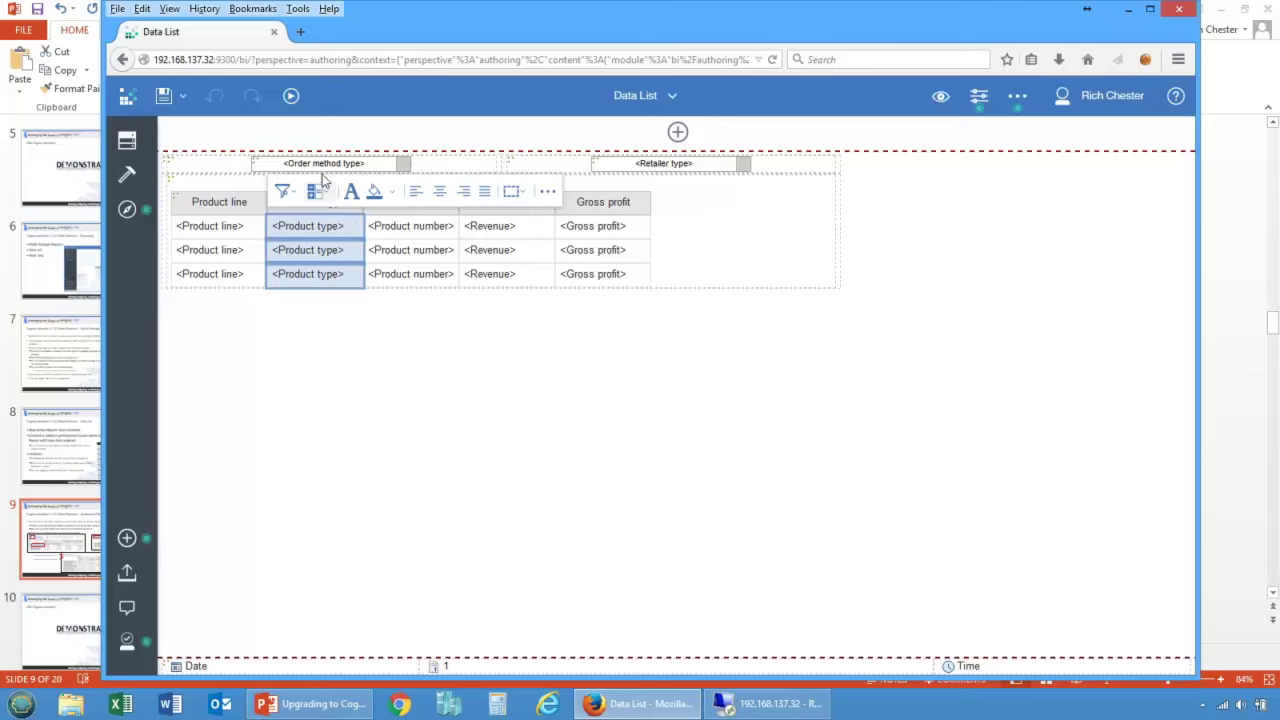
pyautogui.click(580, 242)
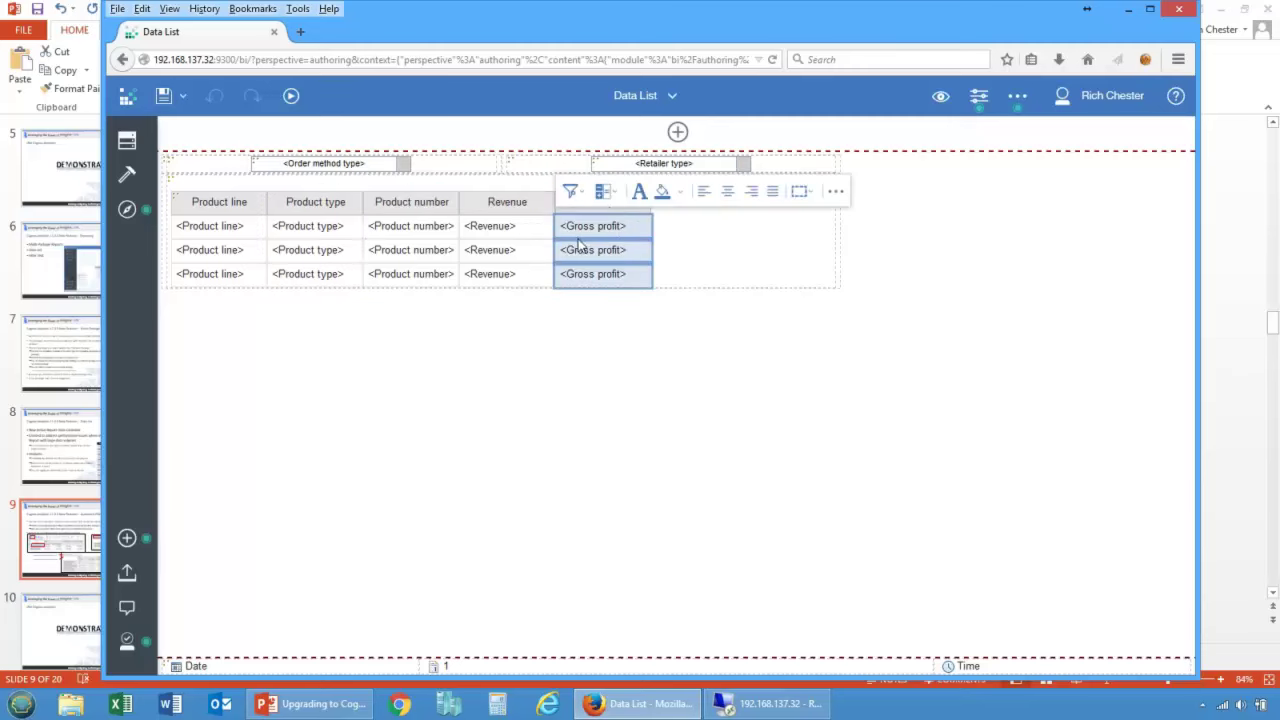
pyautogui.click(279, 355)
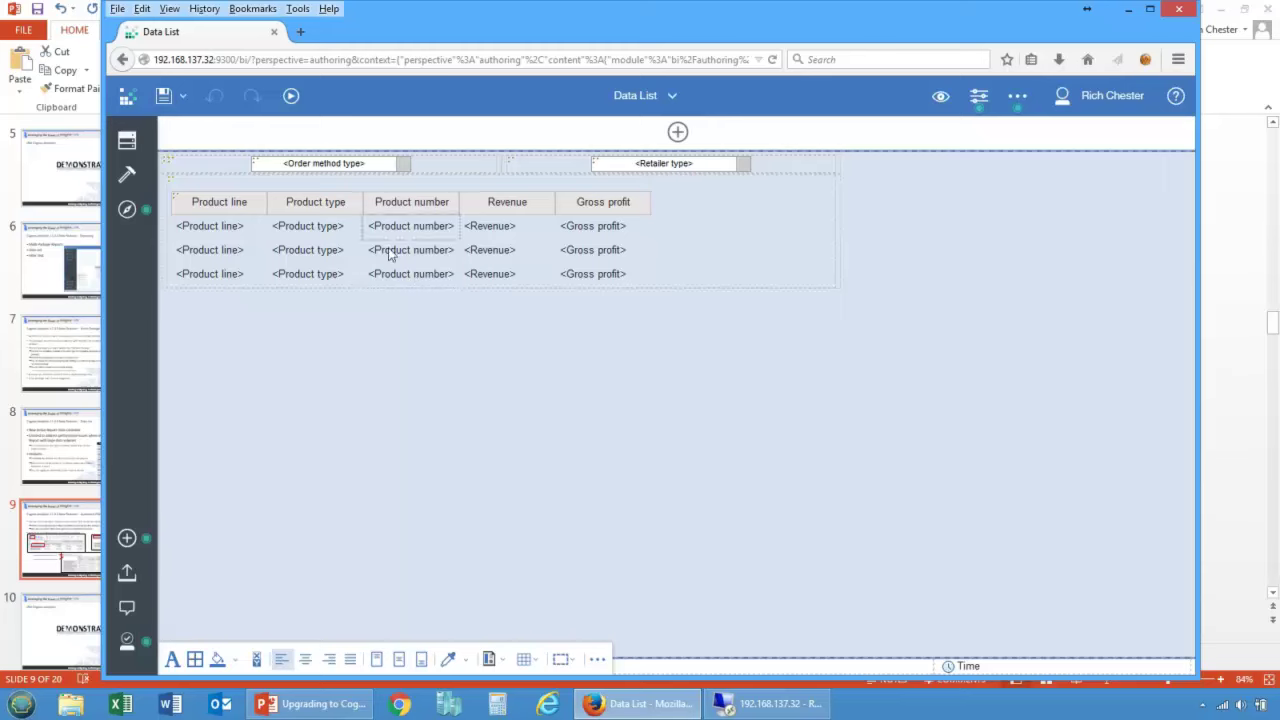
pyautogui.click(443, 202)
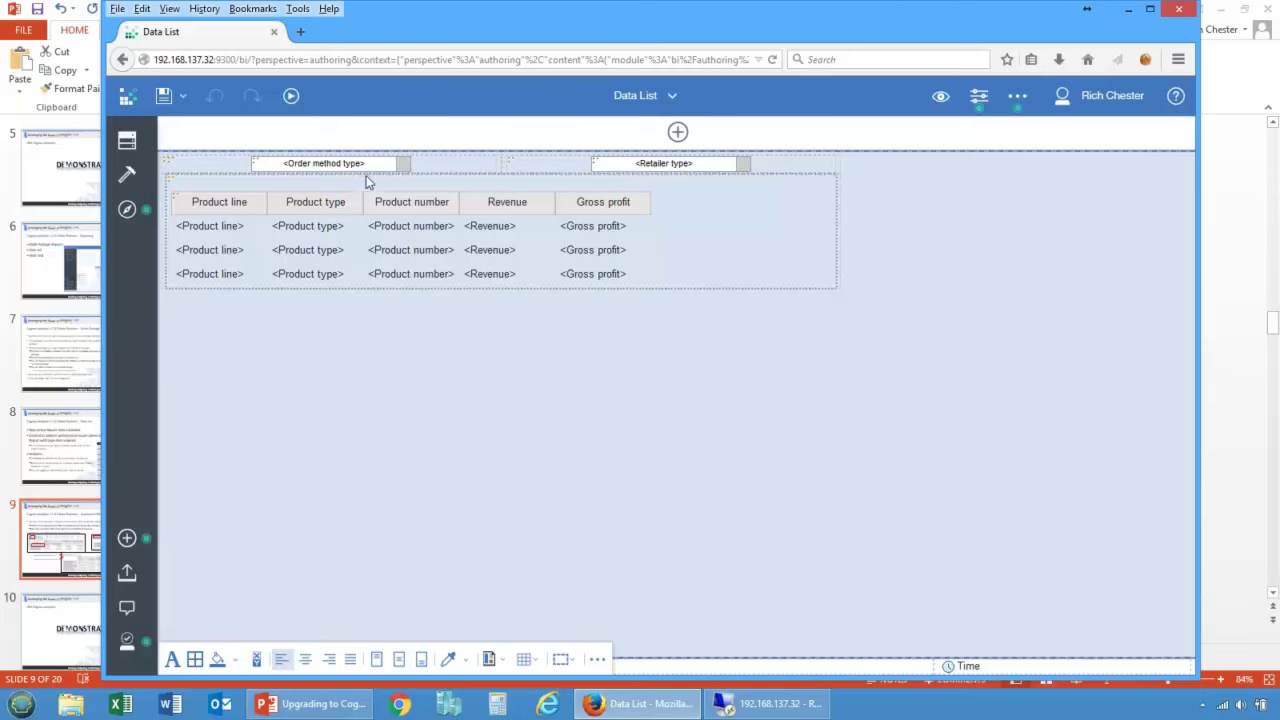
pyautogui.click(262, 239)
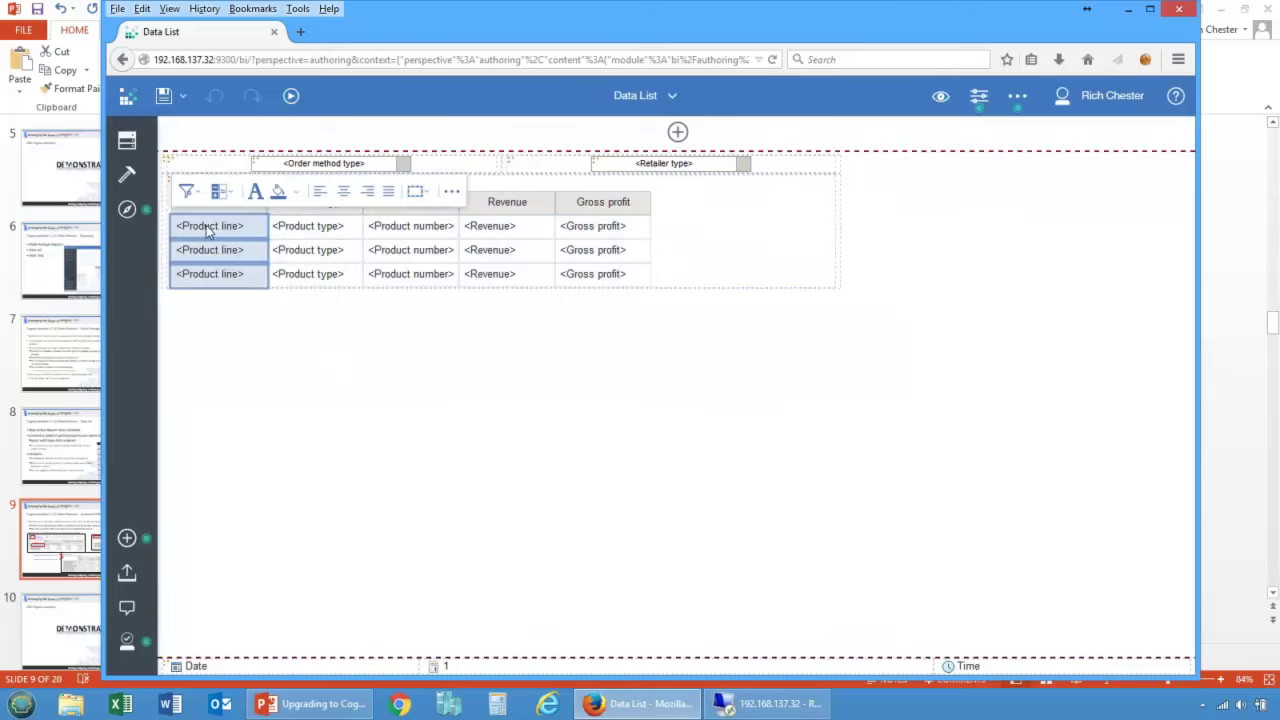
# Step: Select the whole Data list and review its Retailer type and Order method type container filter, cancelling
pyautogui.click(975, 101)
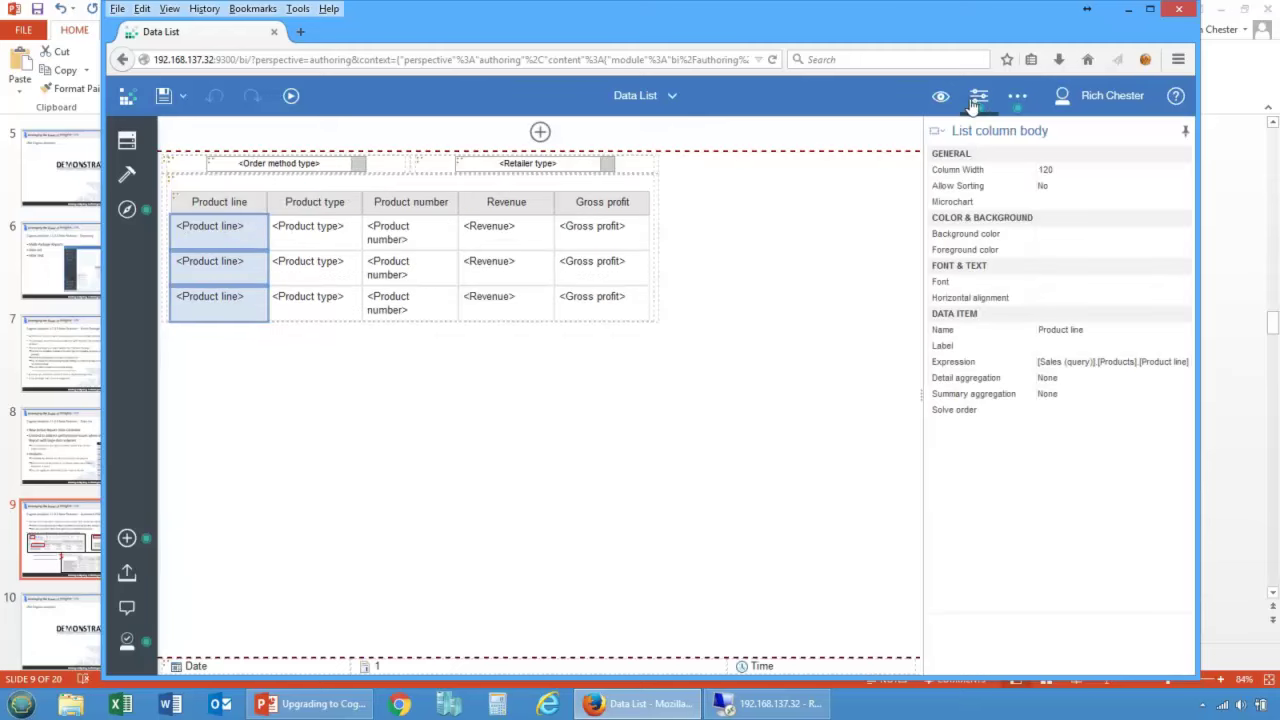
pyautogui.click(935, 131)
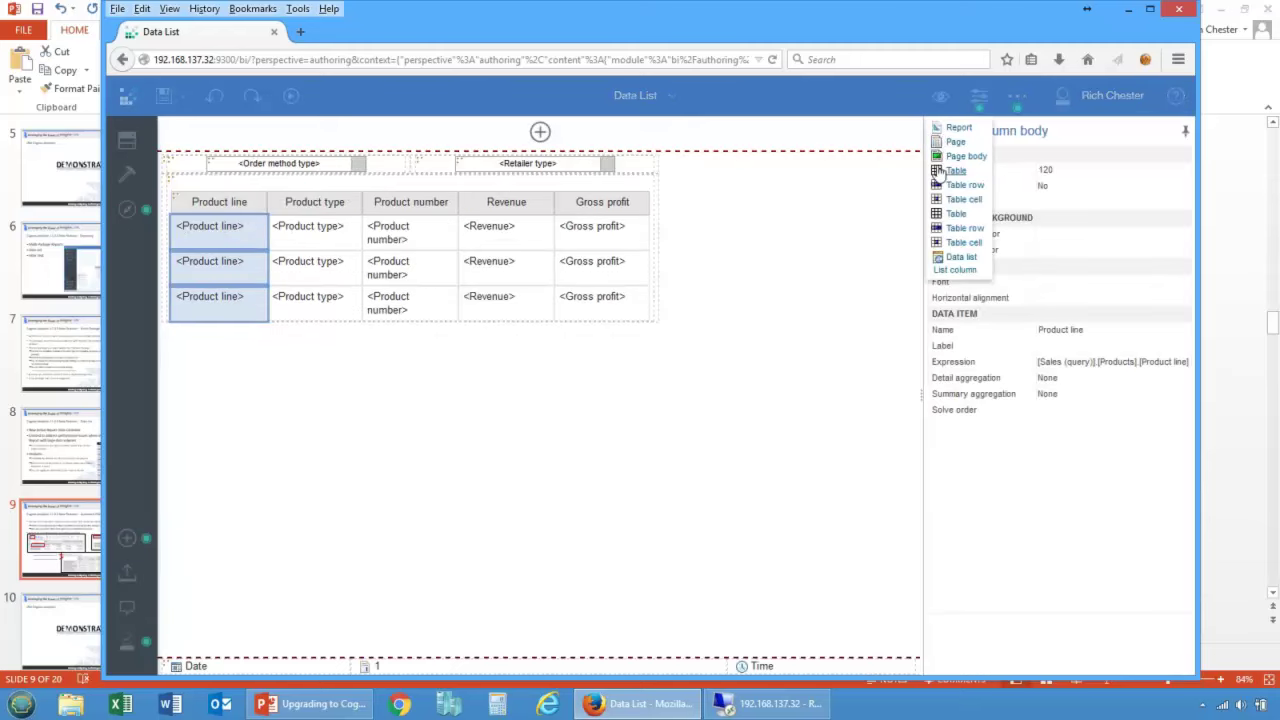
pyautogui.click(955, 258)
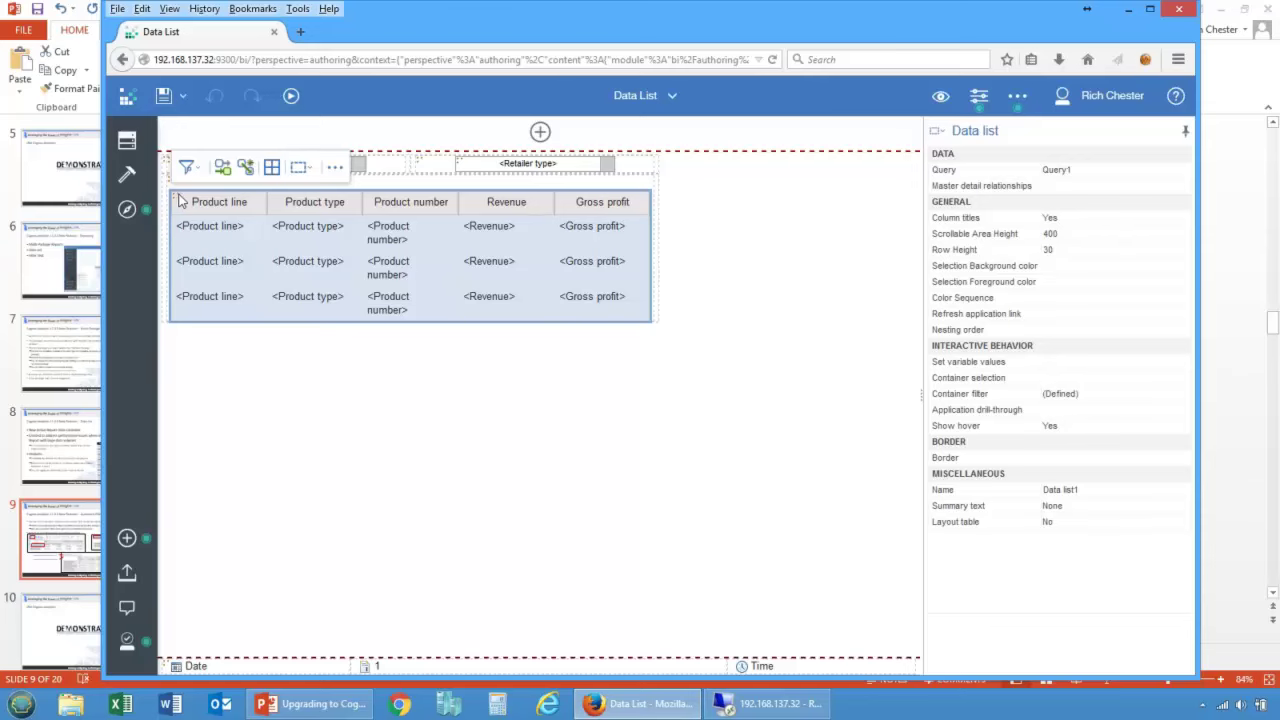
pyautogui.moveTo(249, 237)
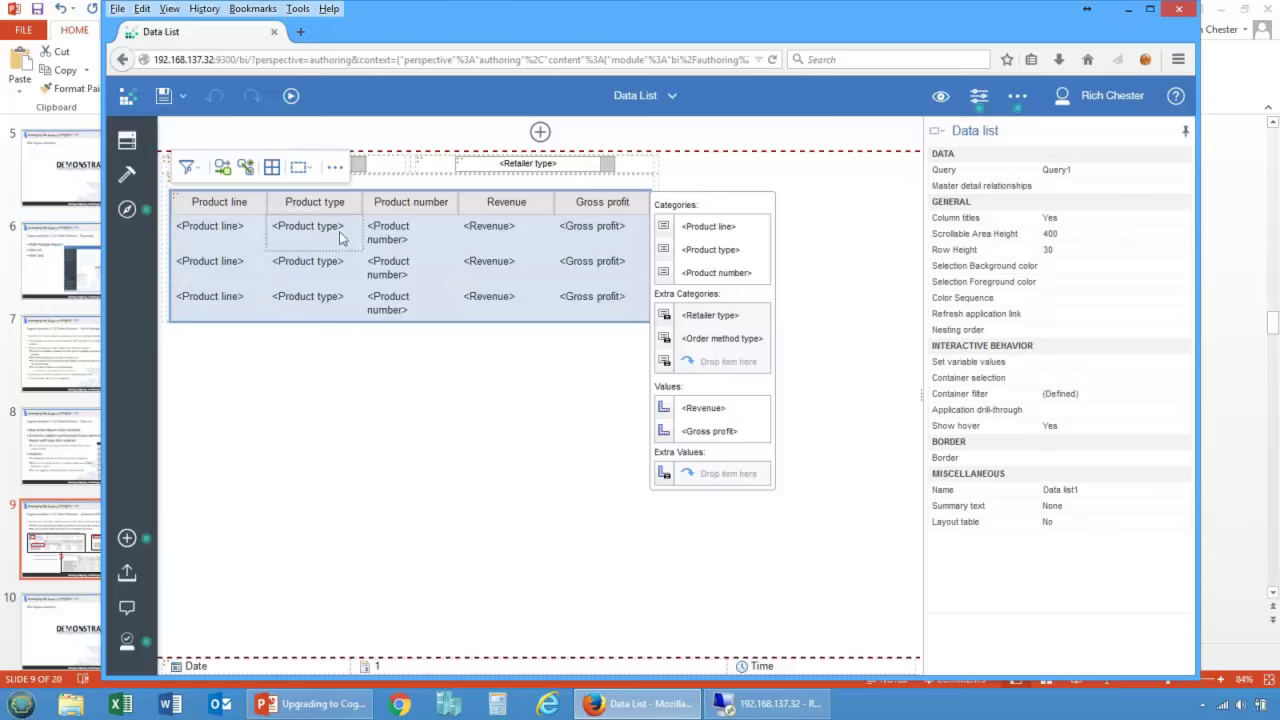
pyautogui.click(1118, 393)
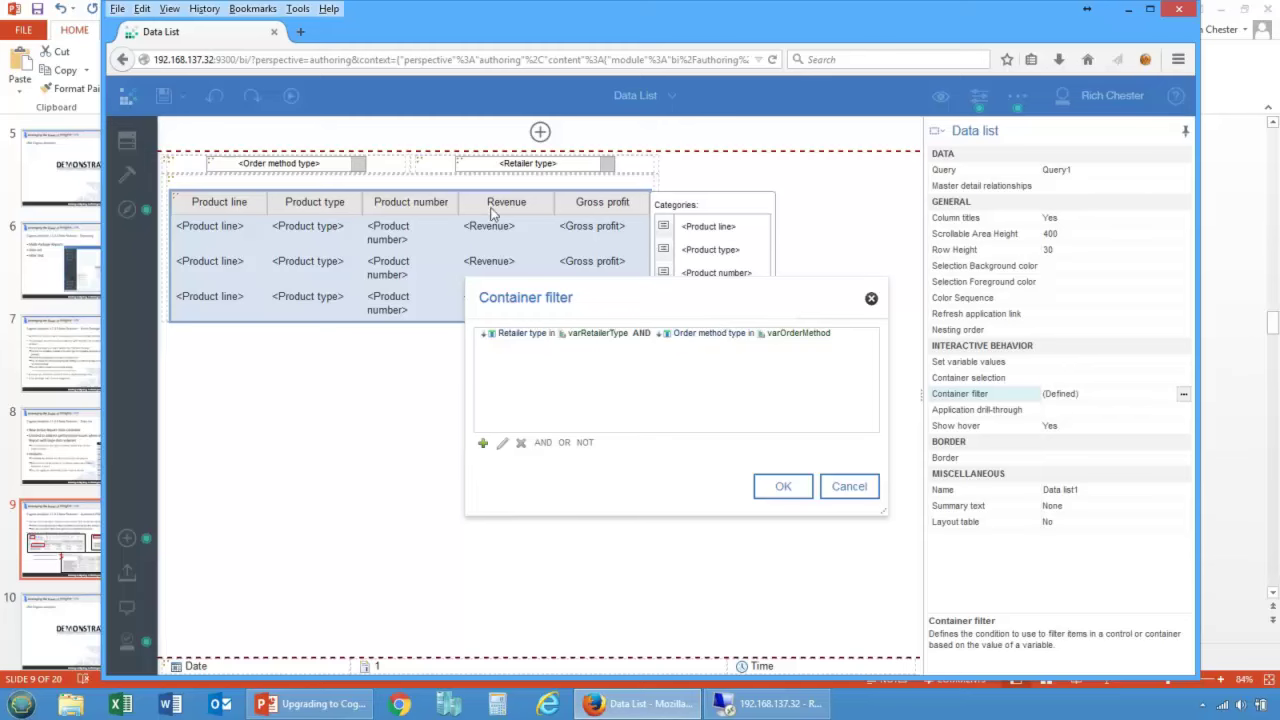
pyautogui.click(849, 486)
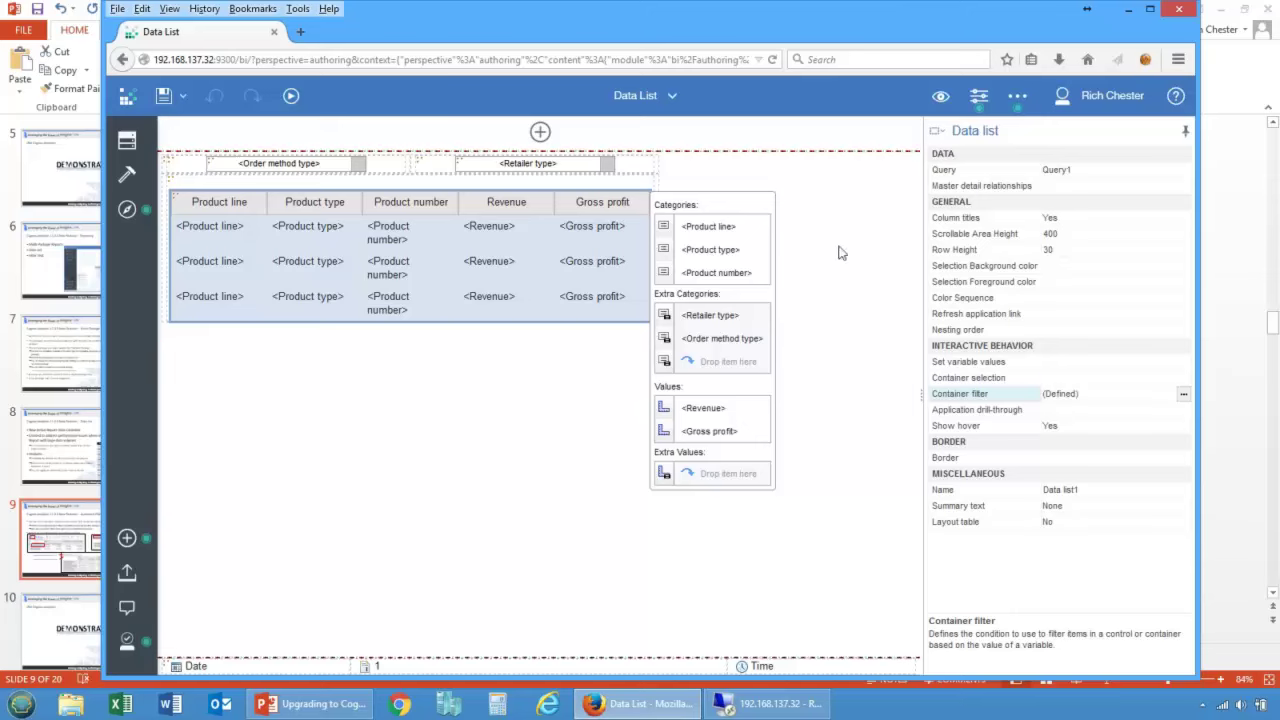
pyautogui.click(290, 97)
# Step: Run the Data List as an active report
pyautogui.click(296, 148)
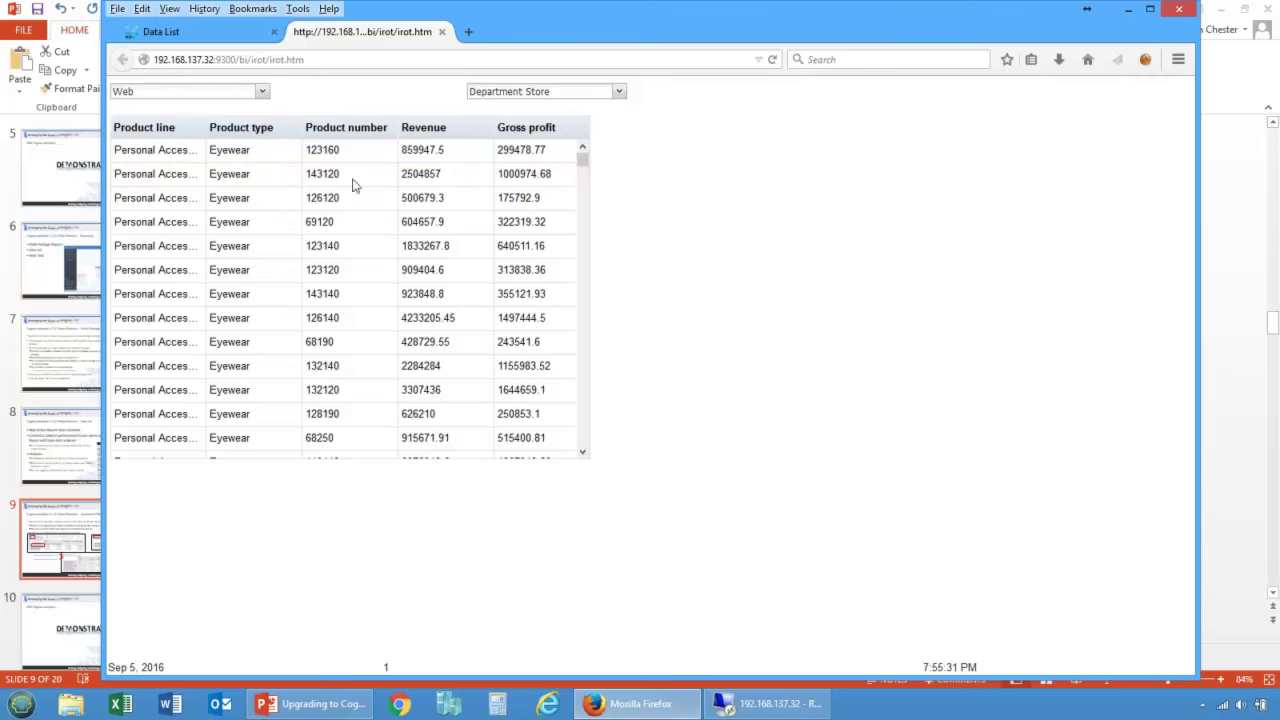
pyautogui.moveTo(583, 163); pyautogui.dragTo(583, 152)
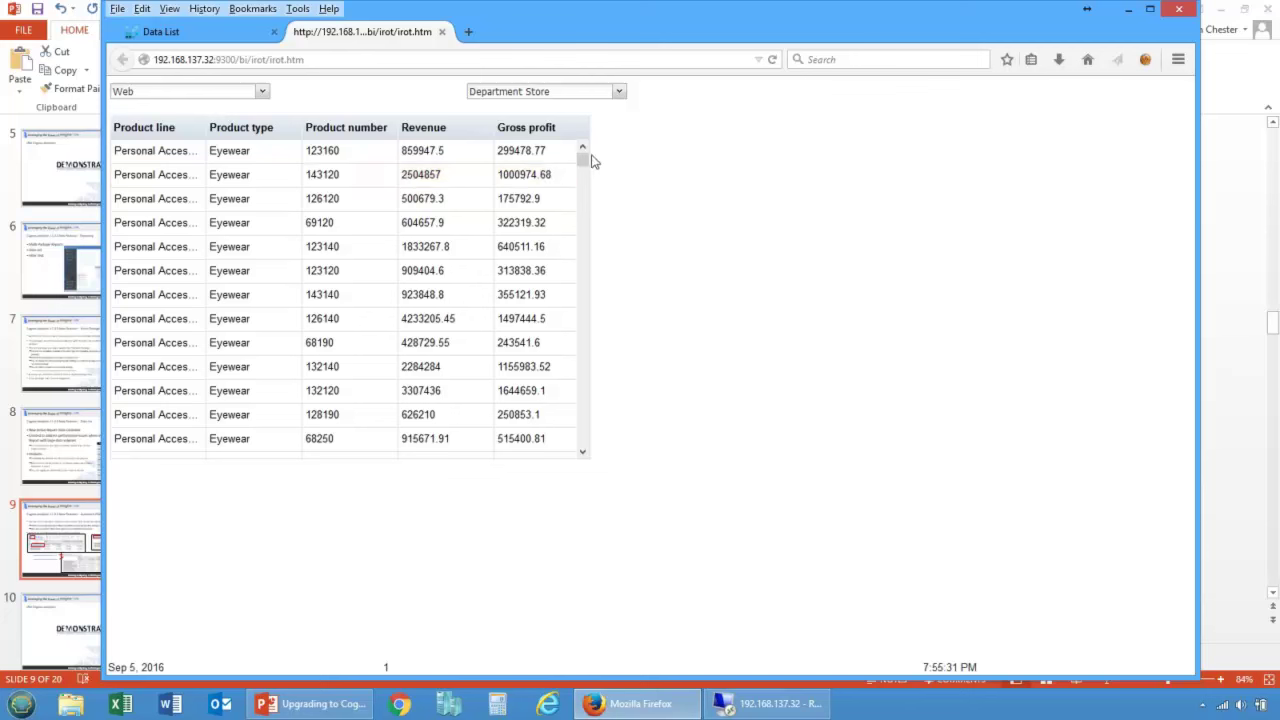
pyautogui.moveTo(580, 157); pyautogui.dragTo(580, 157)
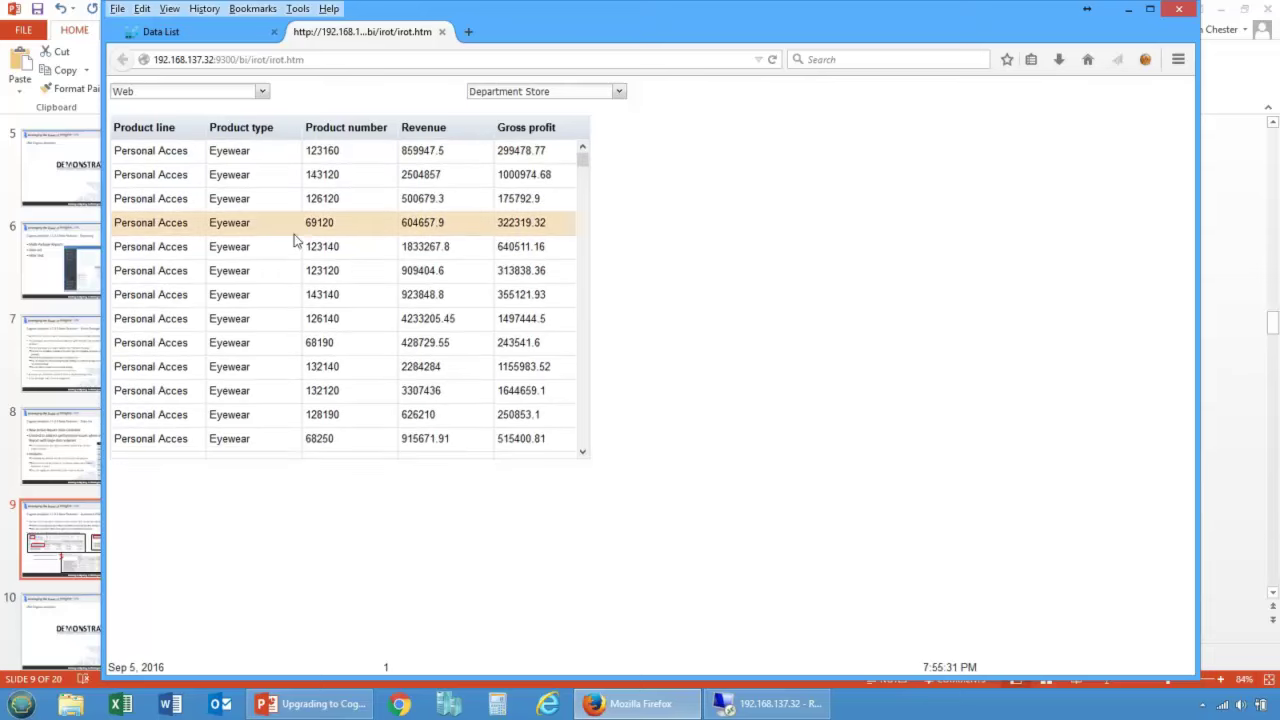
# Step: Filter the output to Fax orders, trying Golf Shop then Warehouse Store retailer types
pyautogui.click(181, 92)
pyautogui.click(177, 126)
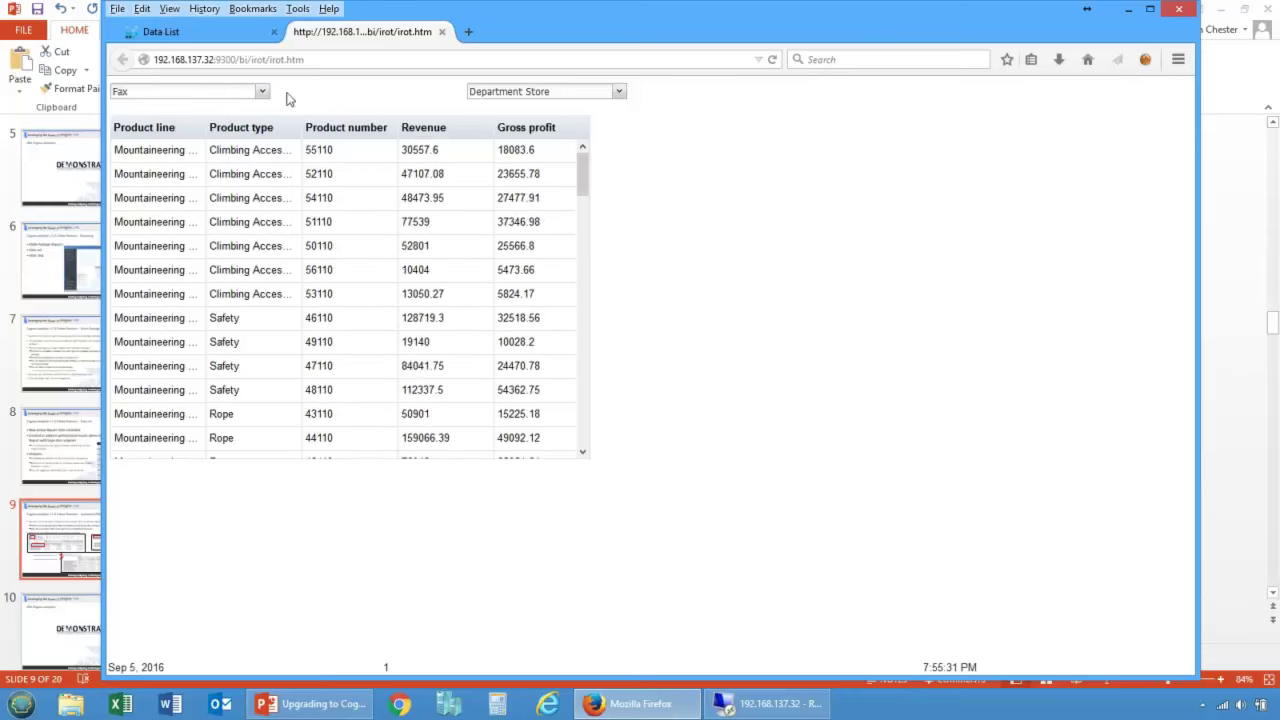
pyautogui.click(500, 92)
pyautogui.click(507, 172)
pyautogui.click(497, 93)
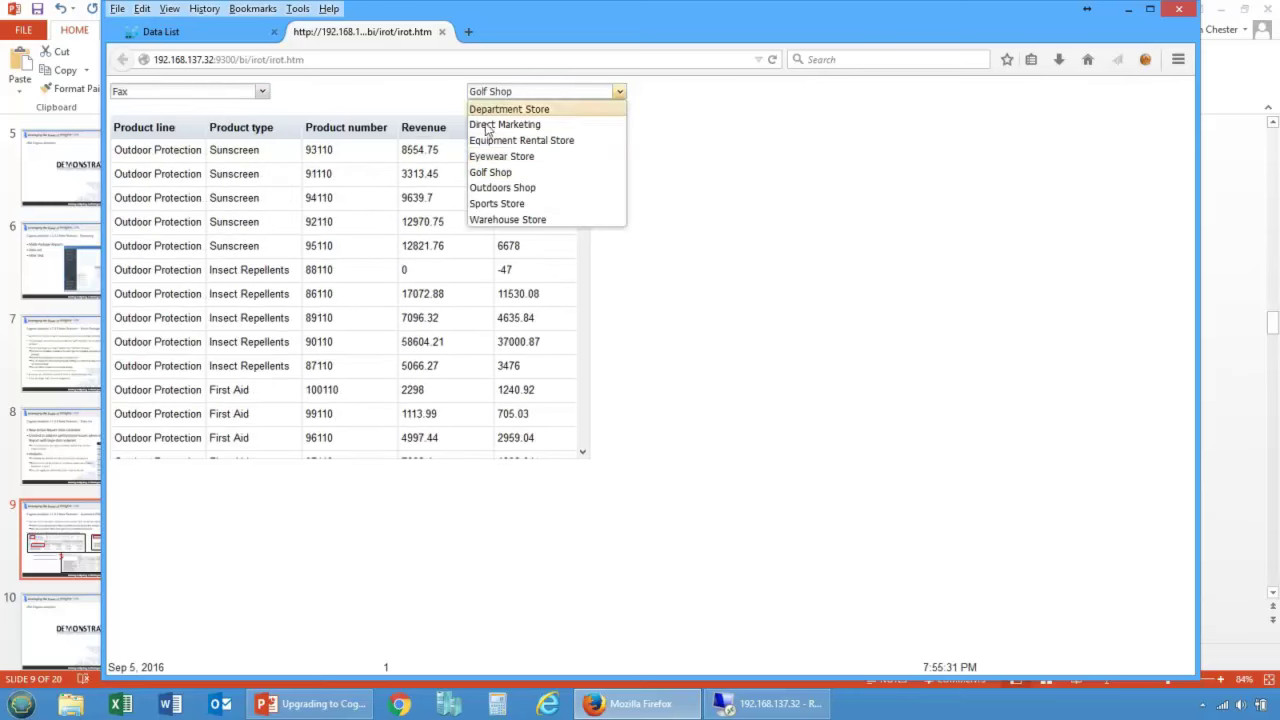
pyautogui.click(502, 219)
# Step: Switch to Web orders from Equipment Rental Store and mark the Outdoor Protection Sunscreen 94110 row
pyautogui.click(226, 96)
pyautogui.click(224, 124)
pyautogui.click(208, 96)
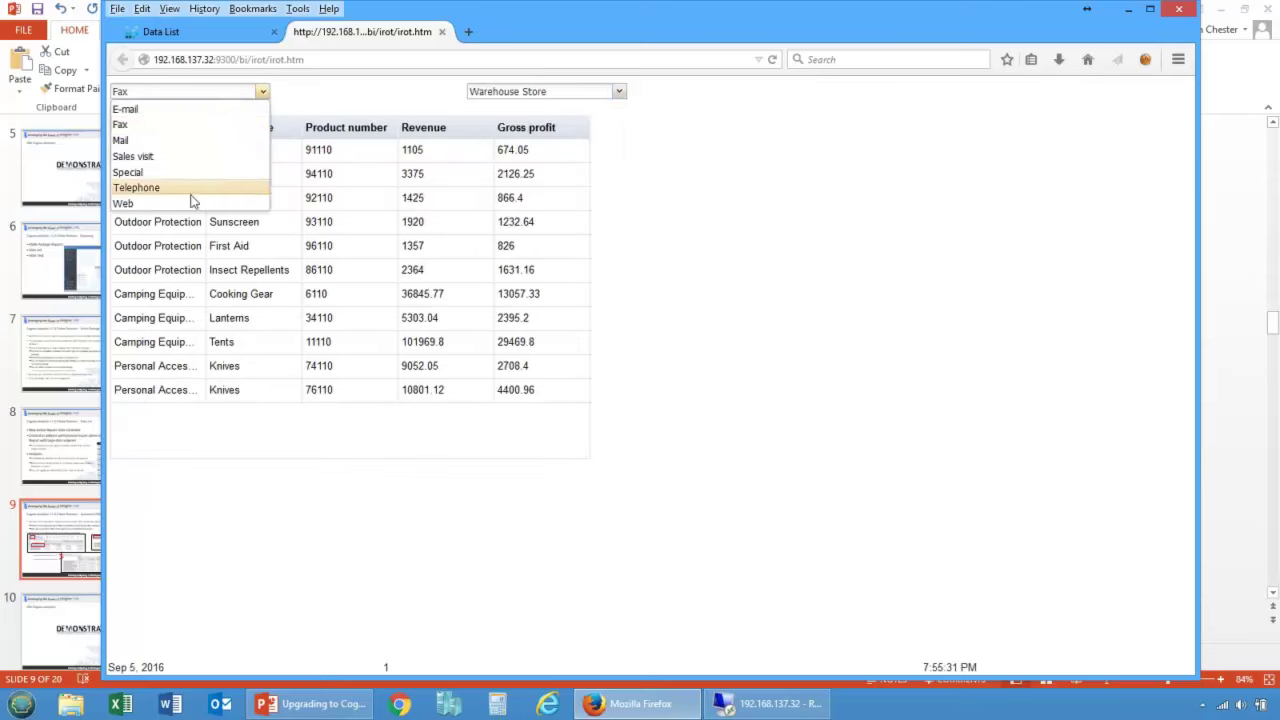
pyautogui.click(194, 204)
pyautogui.click(499, 96)
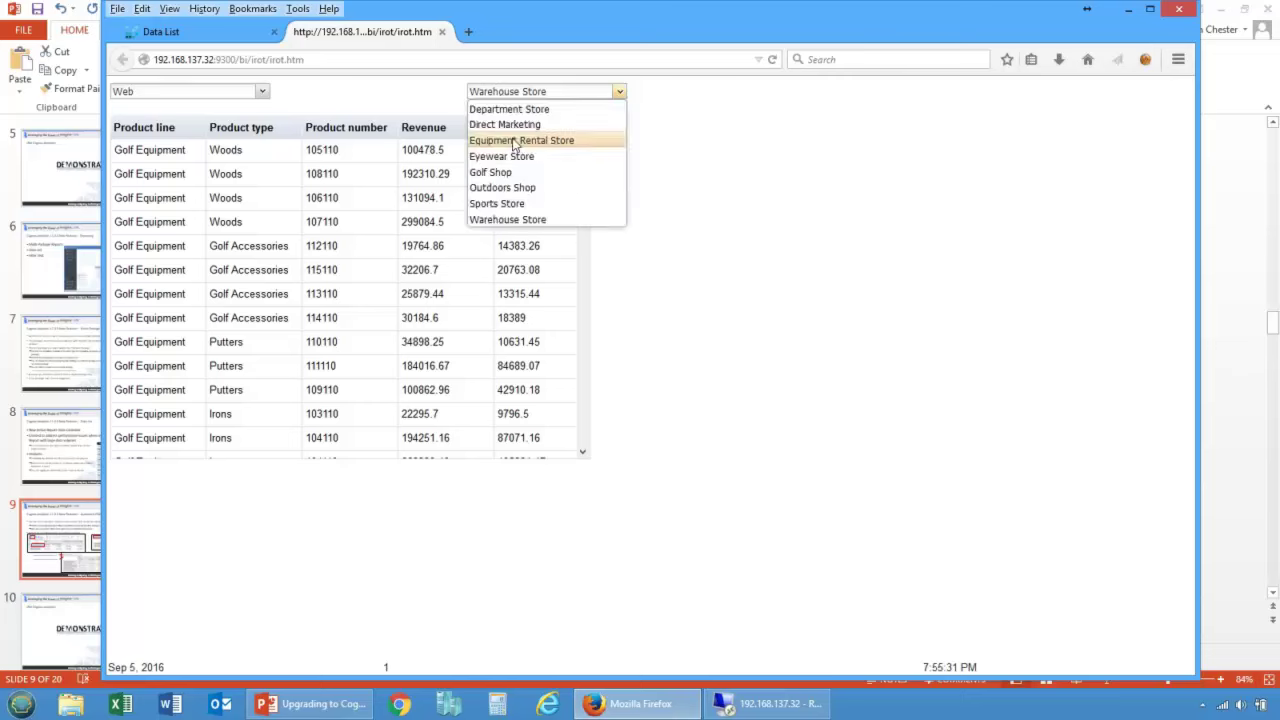
pyautogui.click(513, 140)
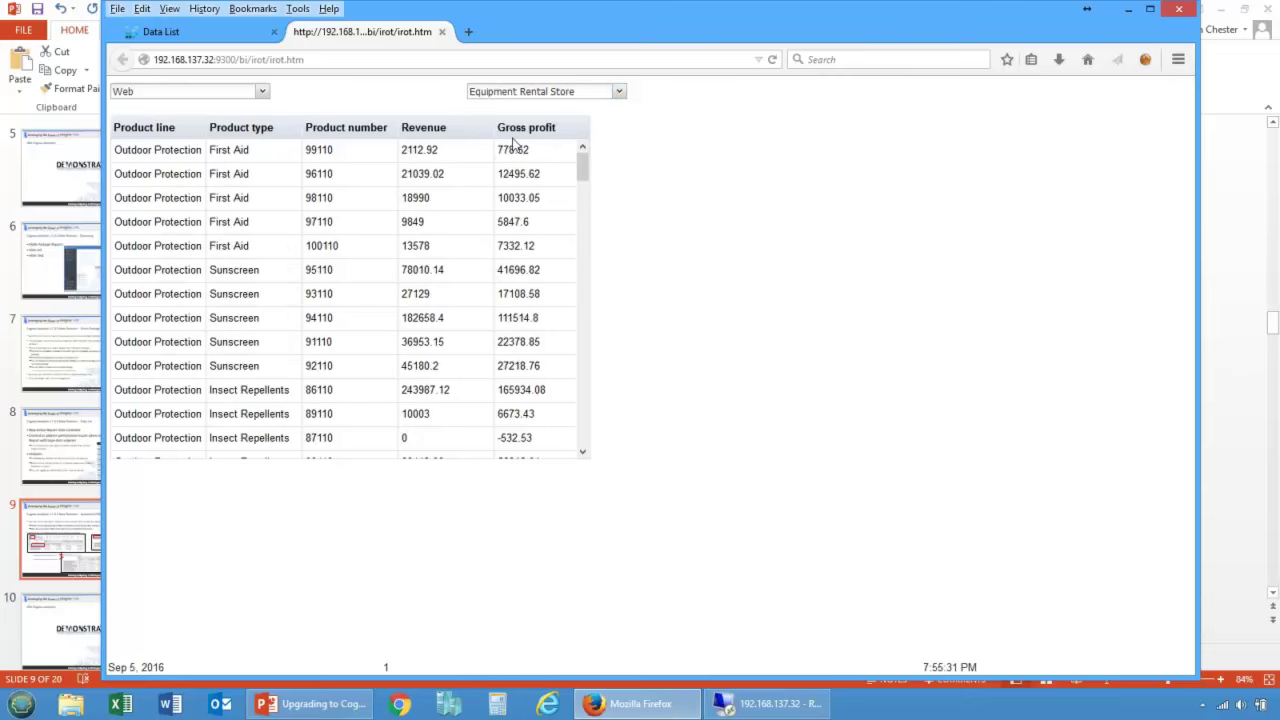
pyautogui.click(380, 329)
# Step: Return to authoring and format Revenue as Currency with 0 decimal places
pyautogui.click(442, 32)
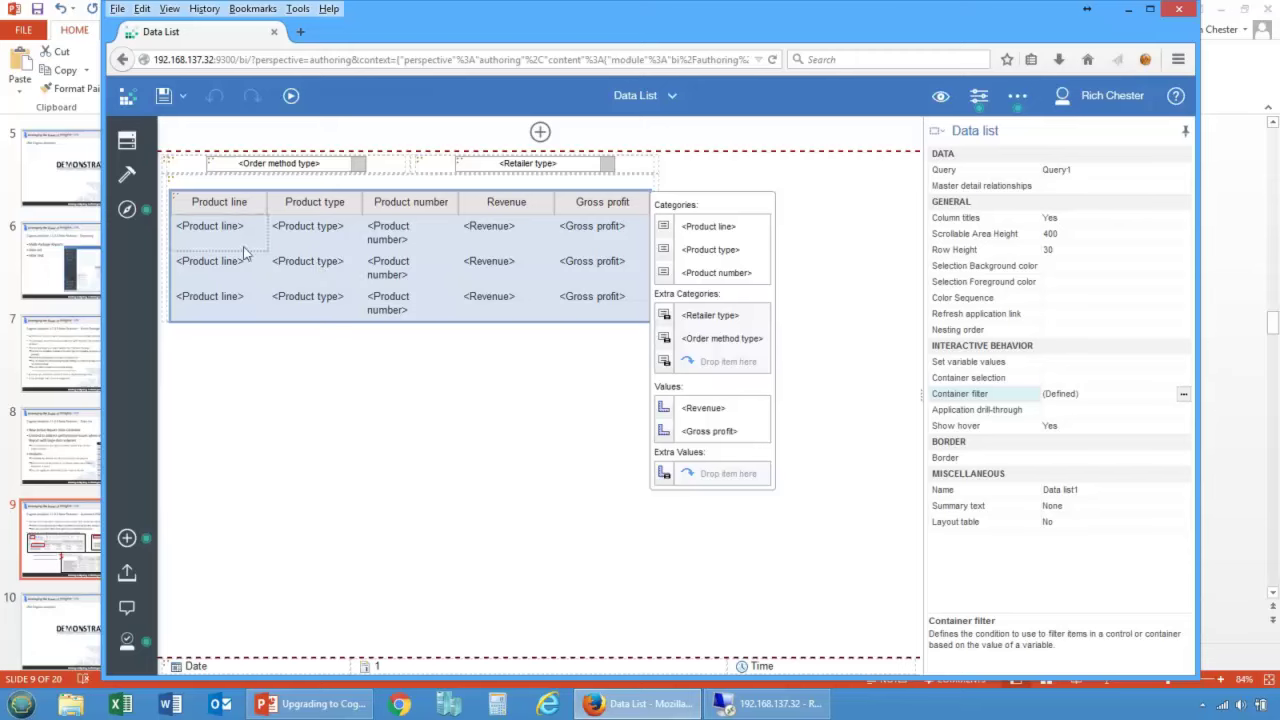
pyautogui.click(489, 233)
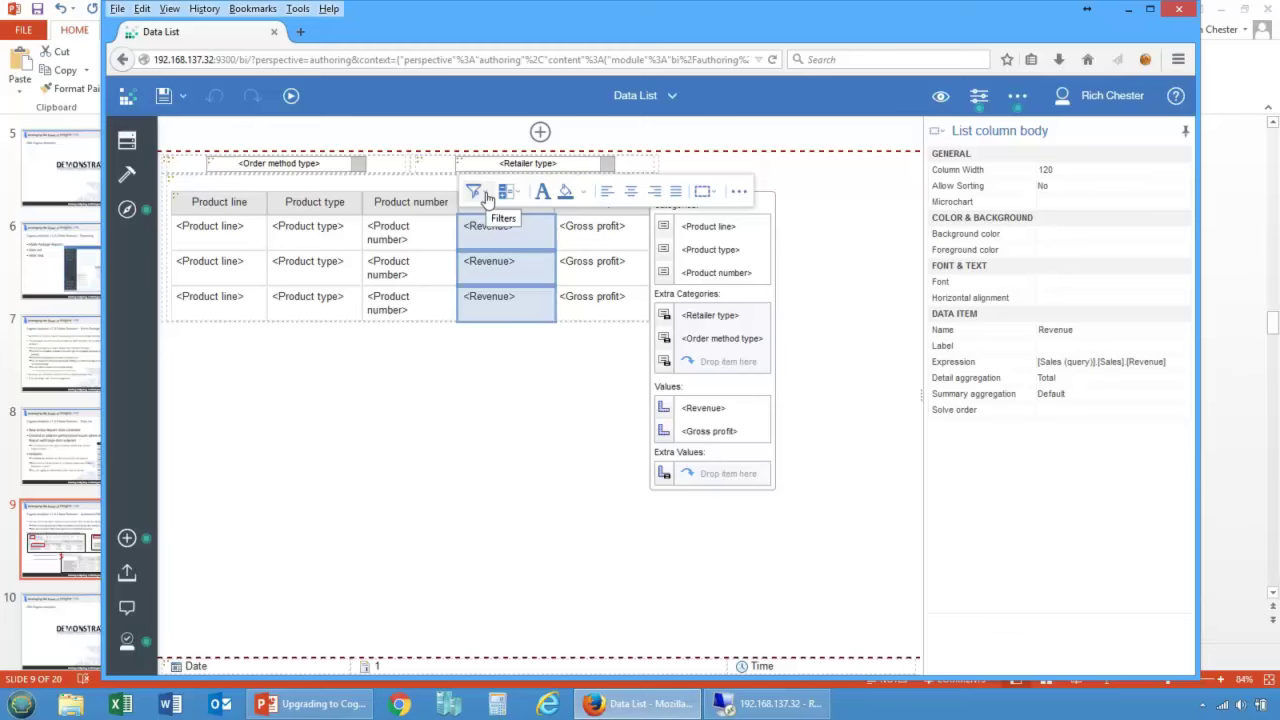
pyautogui.click(715, 410)
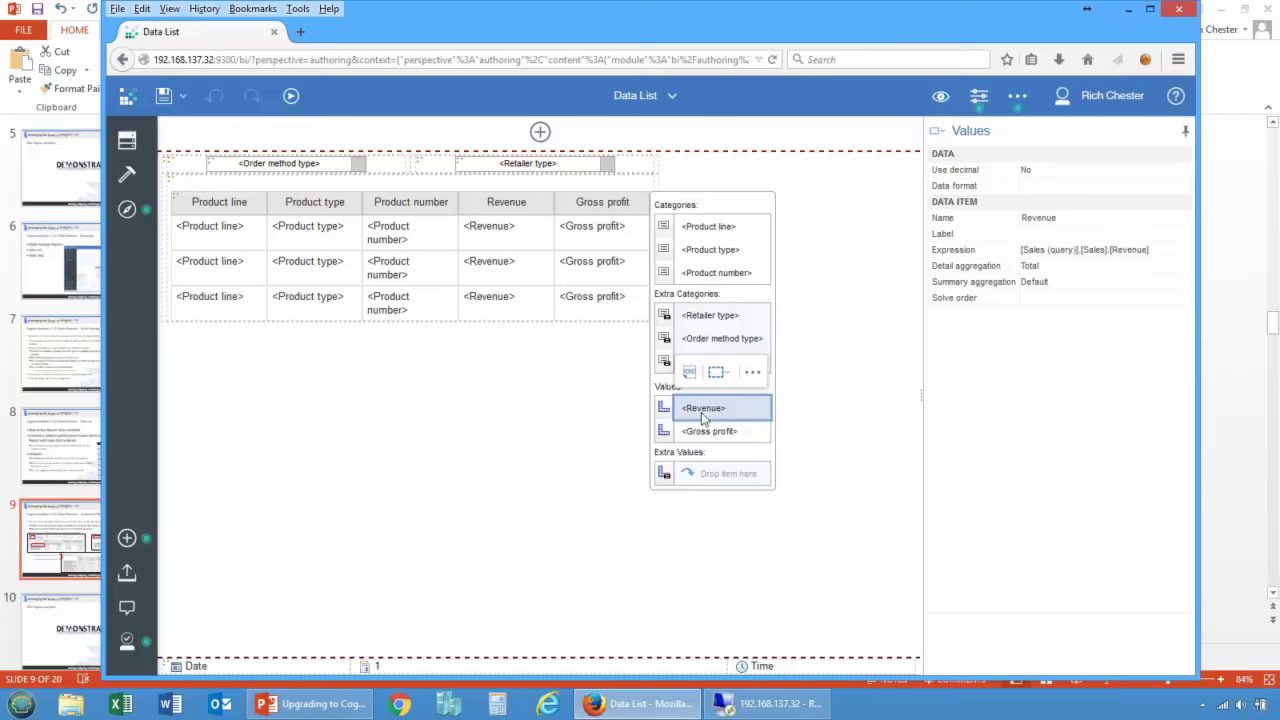
pyautogui.click(1035, 187)
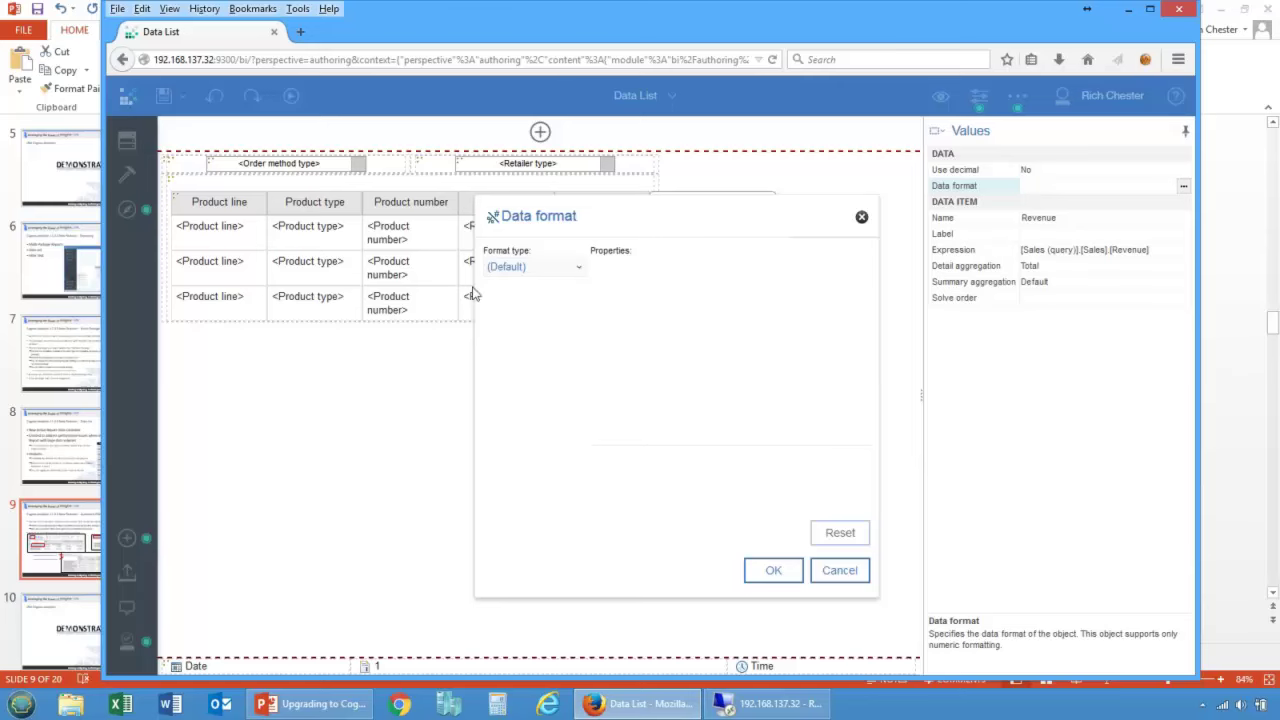
pyautogui.click(535, 267)
pyautogui.click(516, 312)
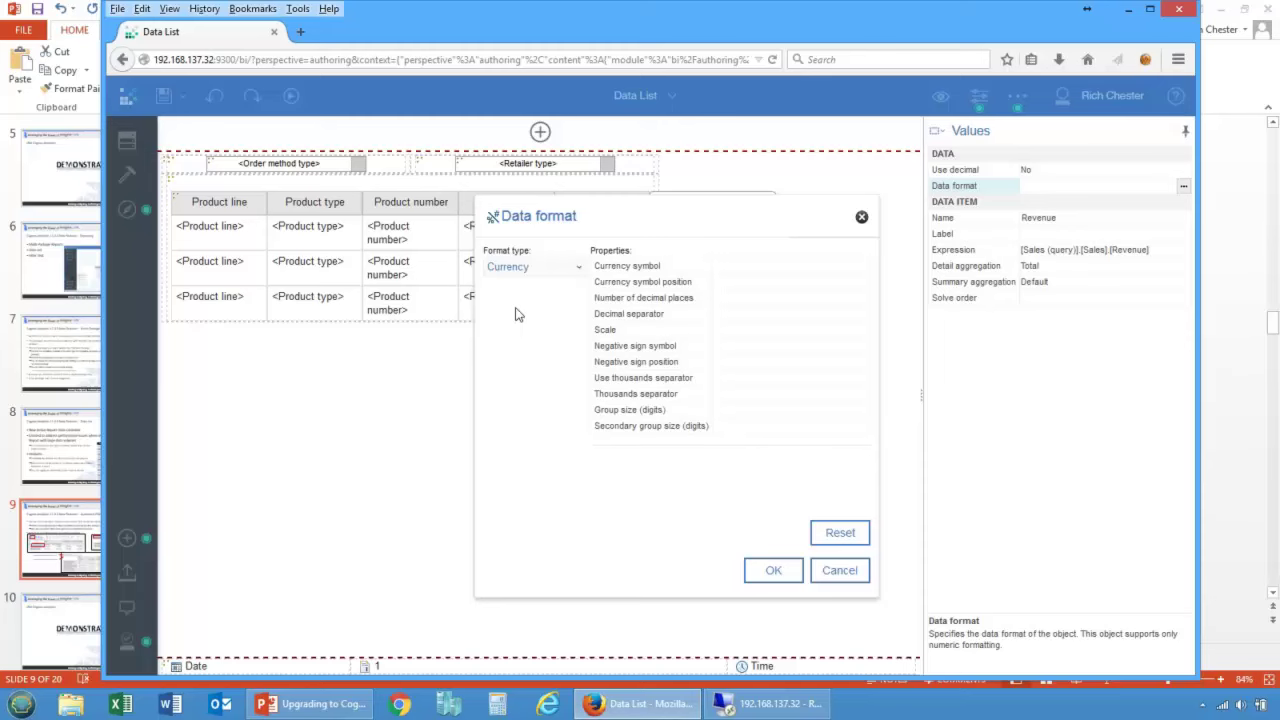
pyautogui.click(745, 299)
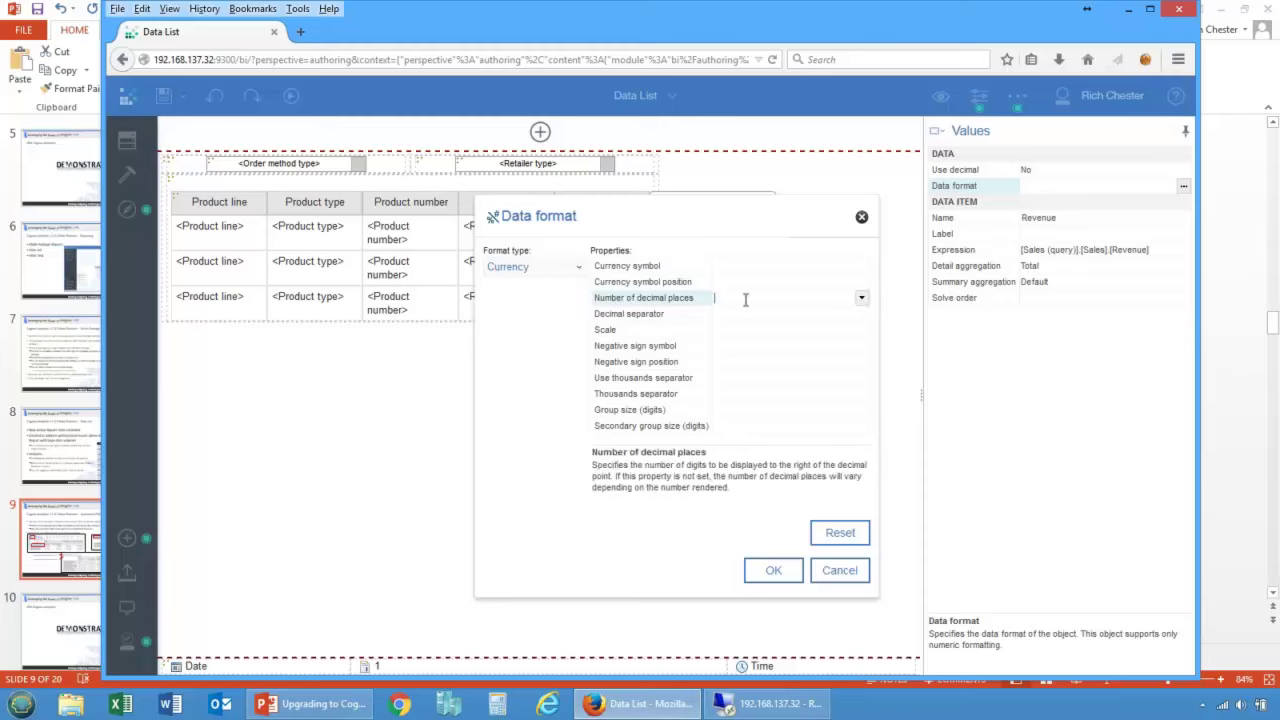
pyautogui.write('0')
pyautogui.click(738, 329)
pyautogui.click(772, 571)
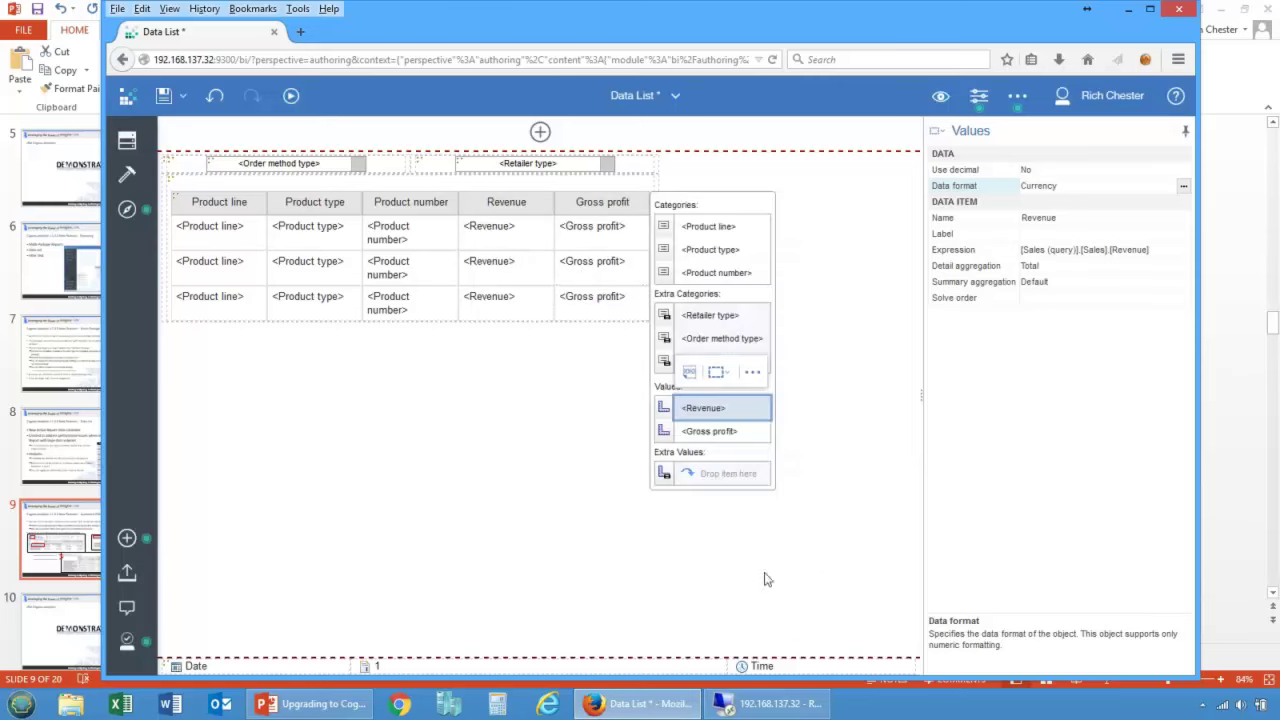
# Step: Format Gross profit as Currency with 0 decimal places
pyautogui.click(594, 252)
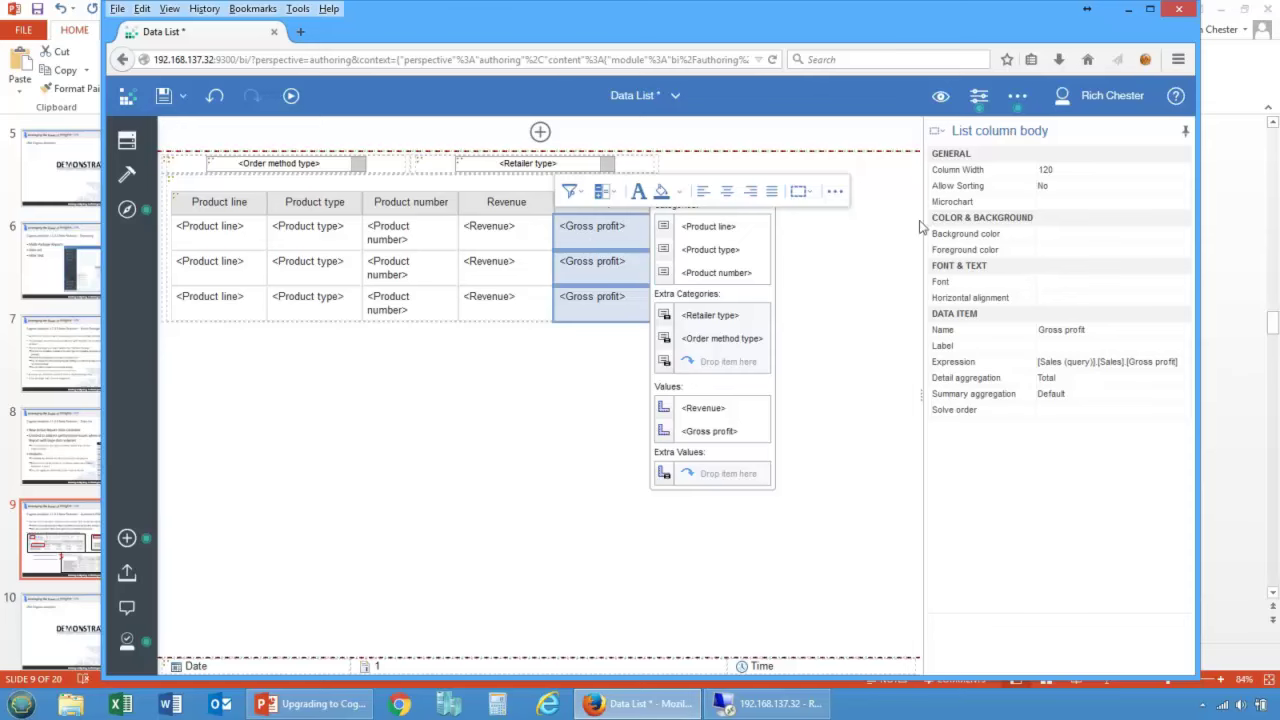
pyautogui.click(704, 430)
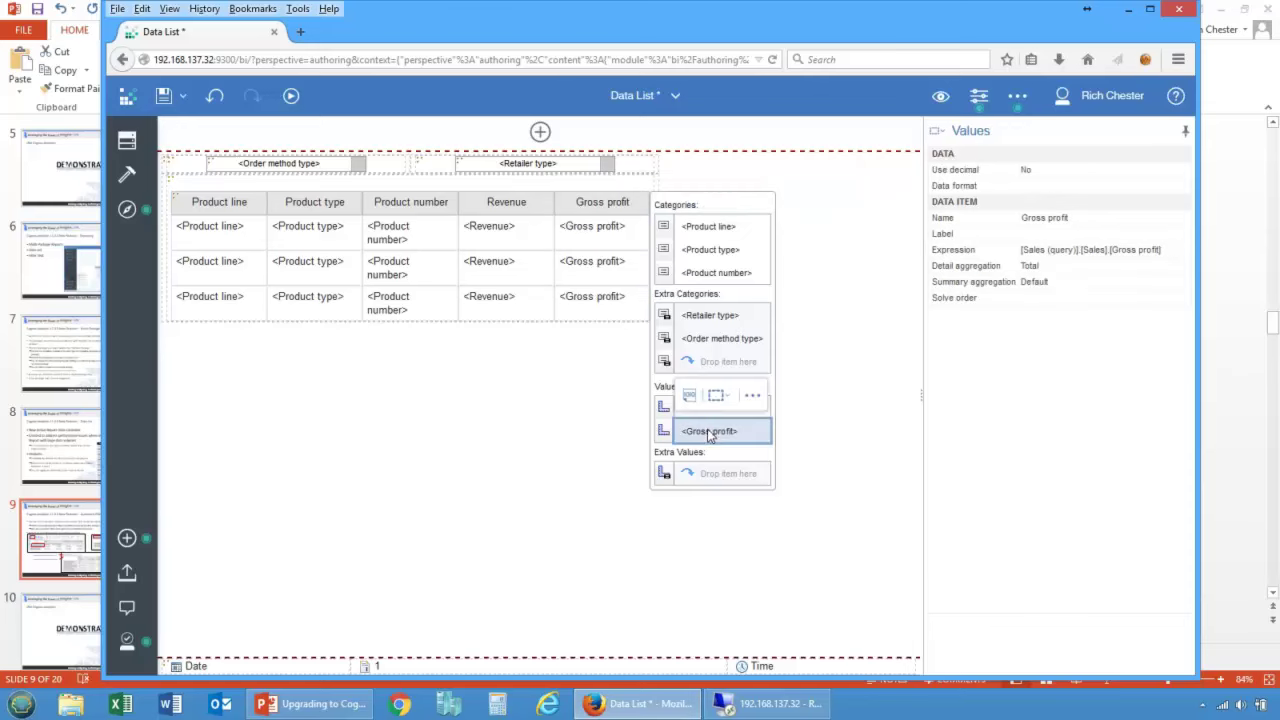
pyautogui.click(1042, 190)
pyautogui.click(553, 268)
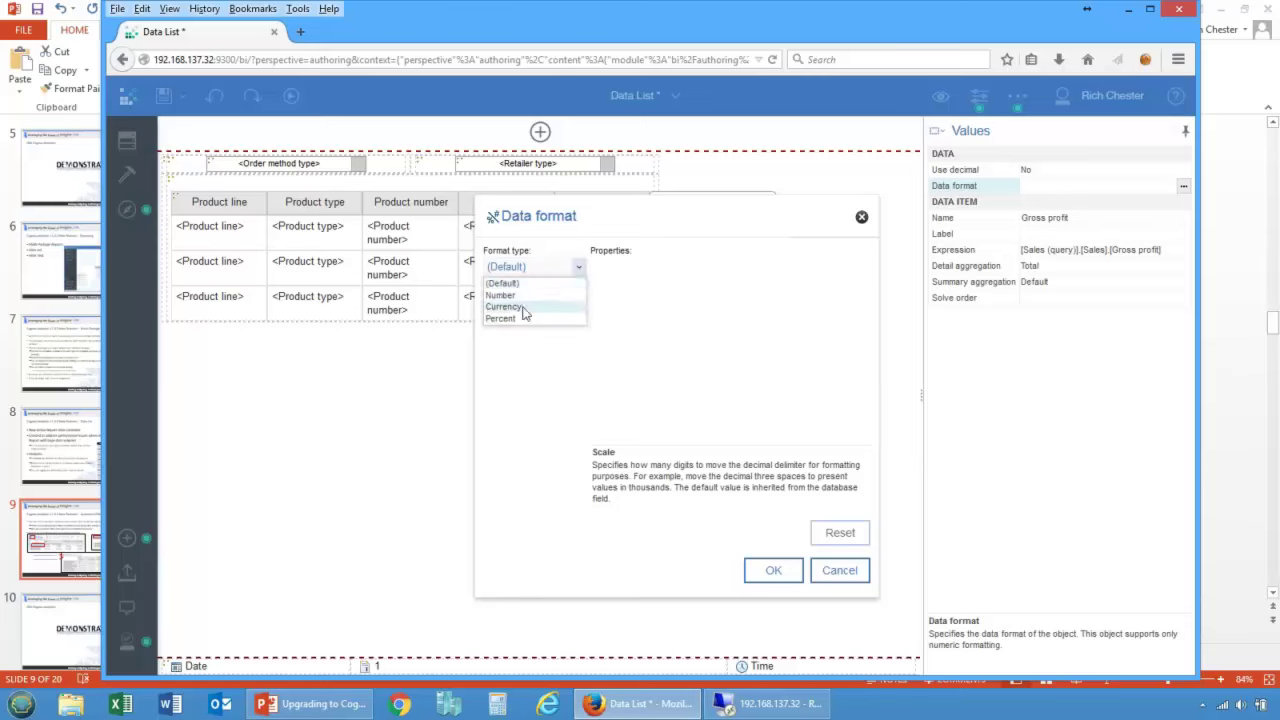
pyautogui.click(524, 307)
pyautogui.click(737, 297)
pyautogui.write('0')
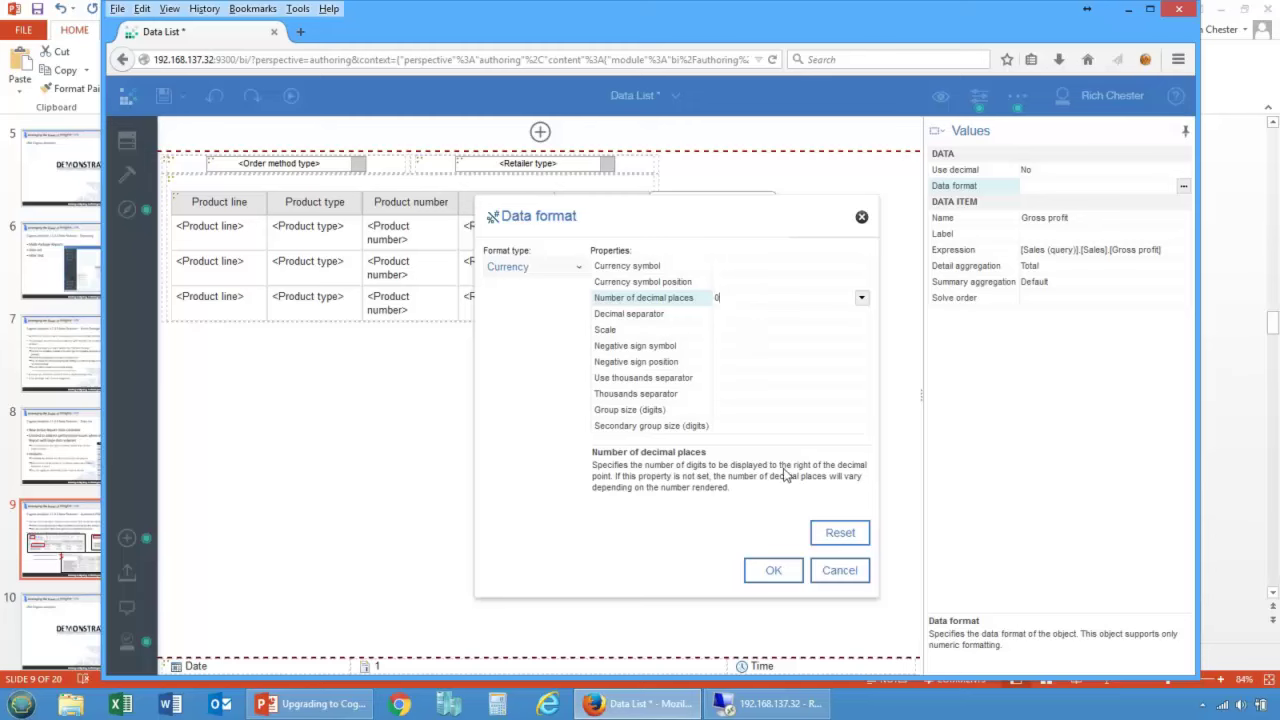
pyautogui.click(773, 569)
pyautogui.click(290, 96)
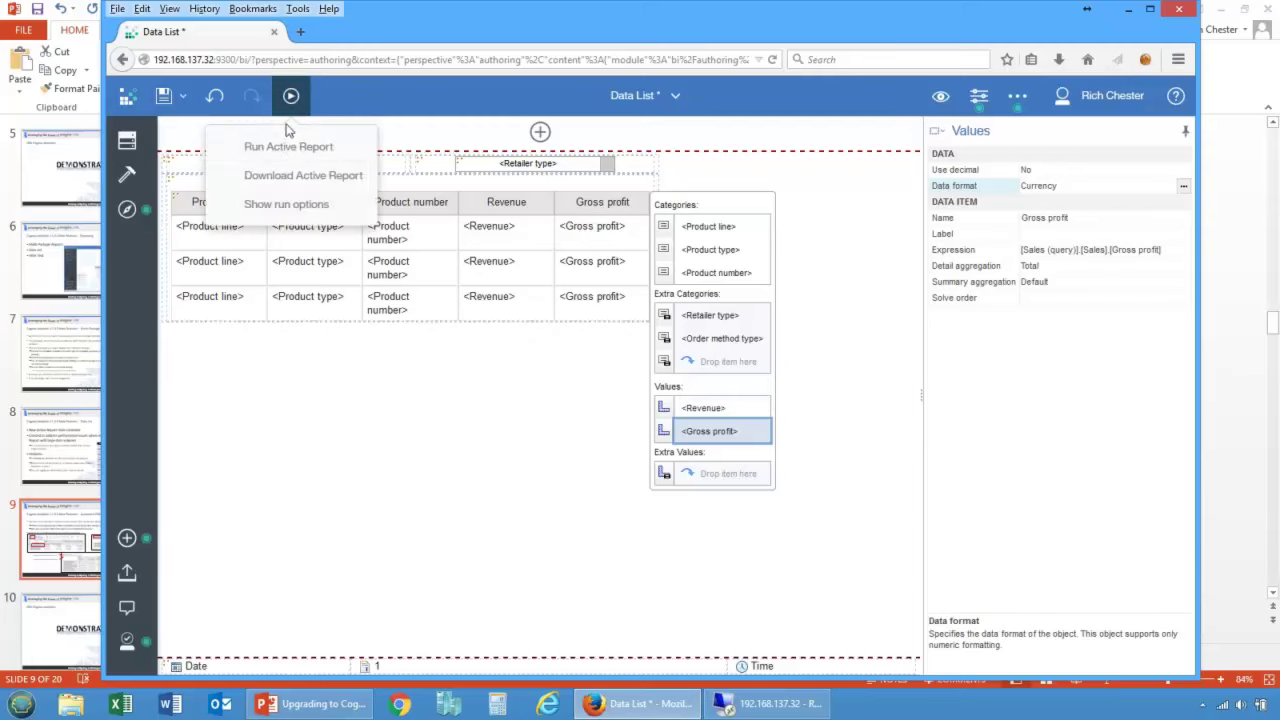
pyautogui.click(292, 146)
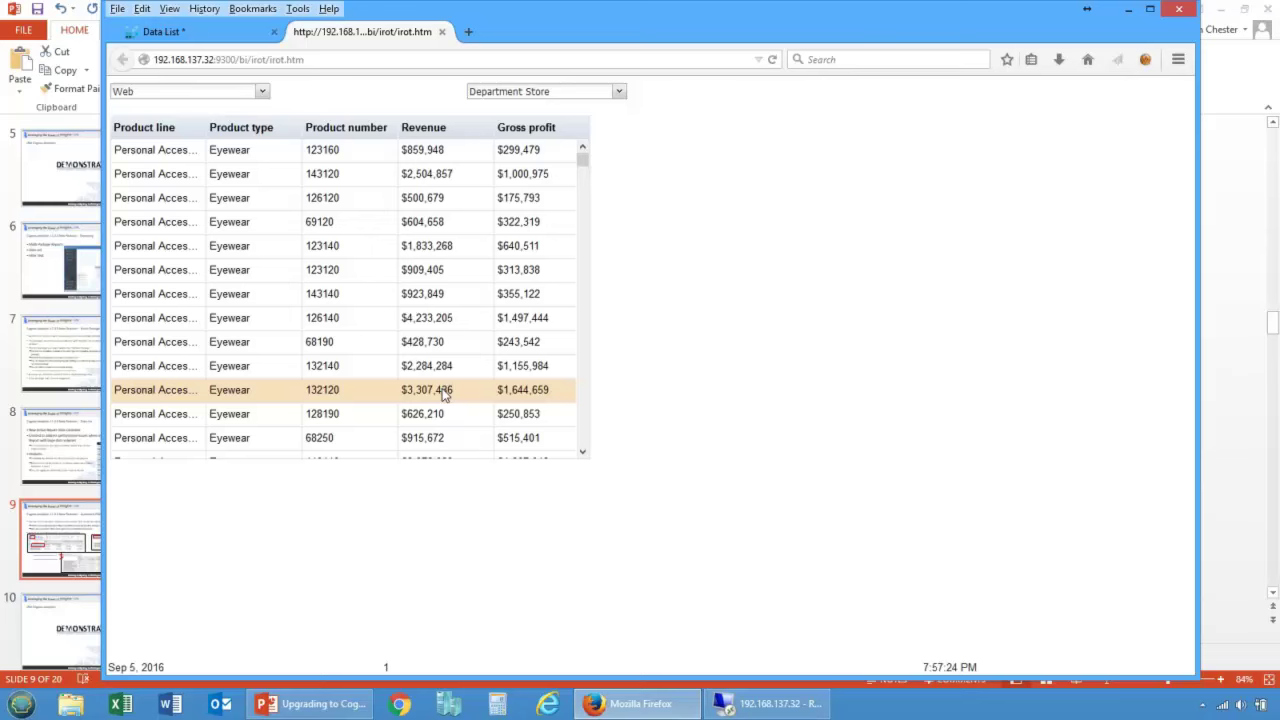
pyautogui.moveTo(586, 162); pyautogui.dragTo(576, 157)
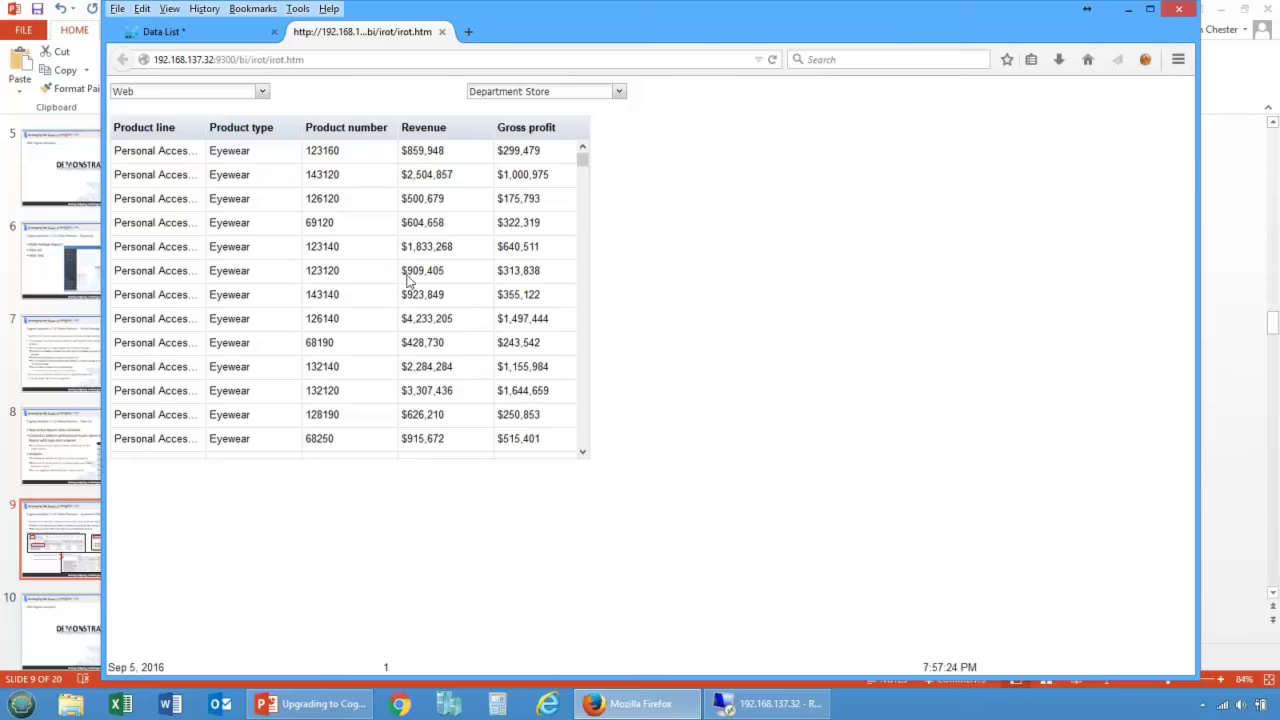
pyautogui.click(441, 31)
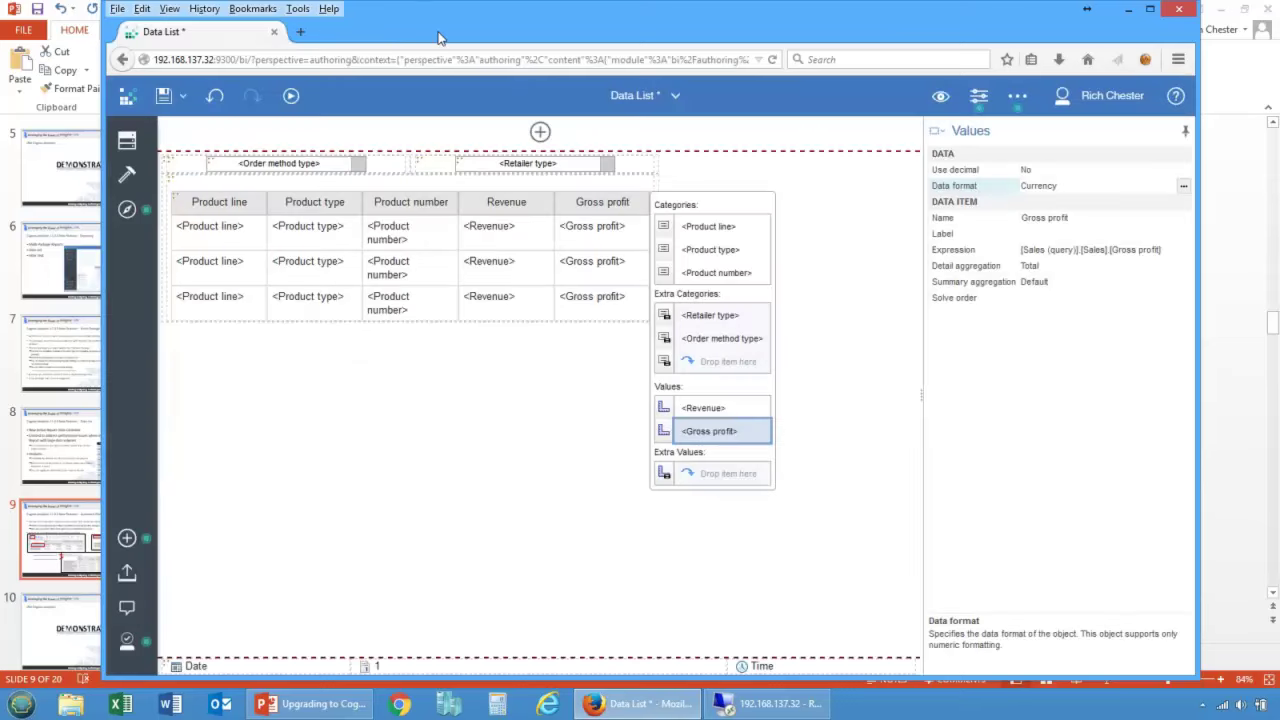
pyautogui.click(164, 96)
pyautogui.click(674, 100)
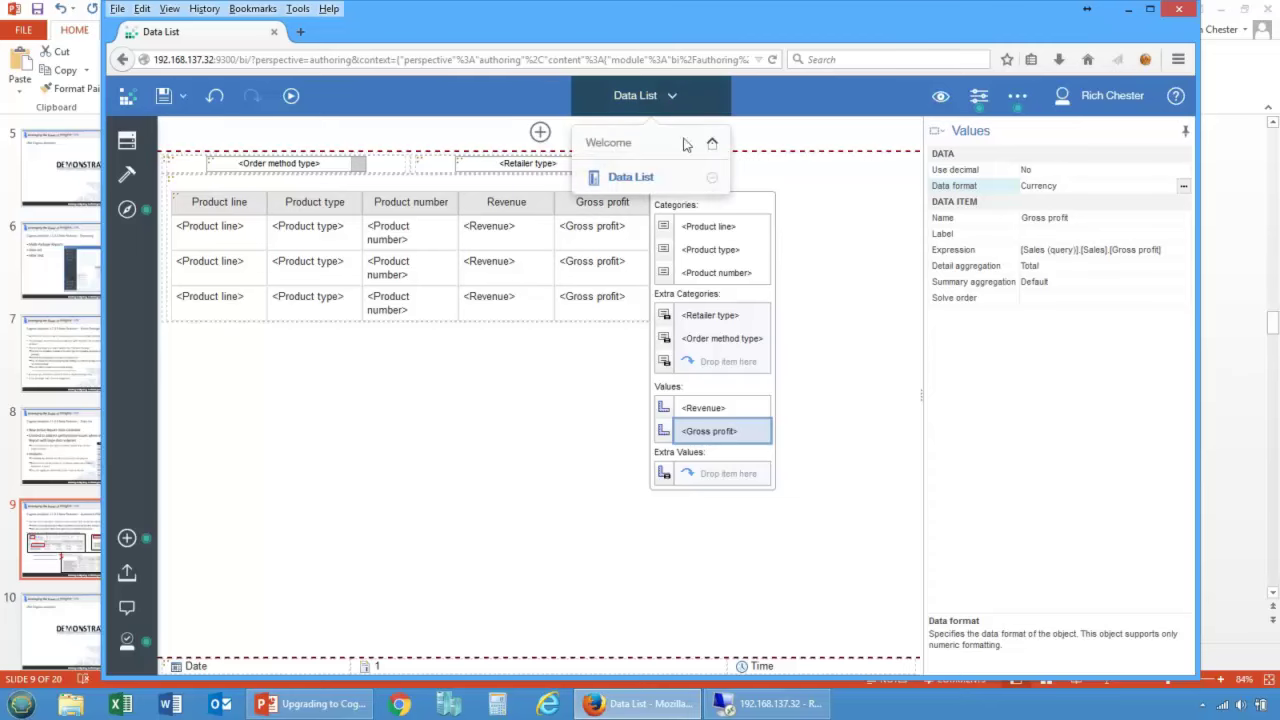
pyautogui.click(711, 177)
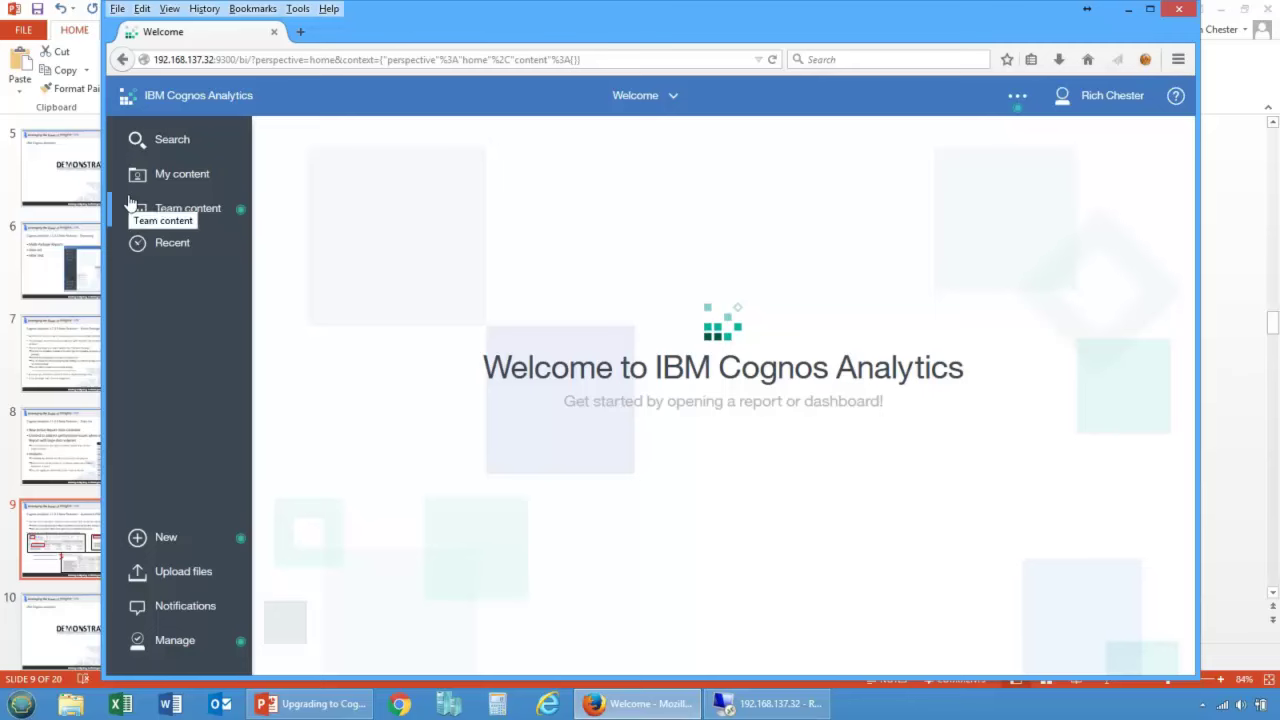
pyautogui.click(160, 186)
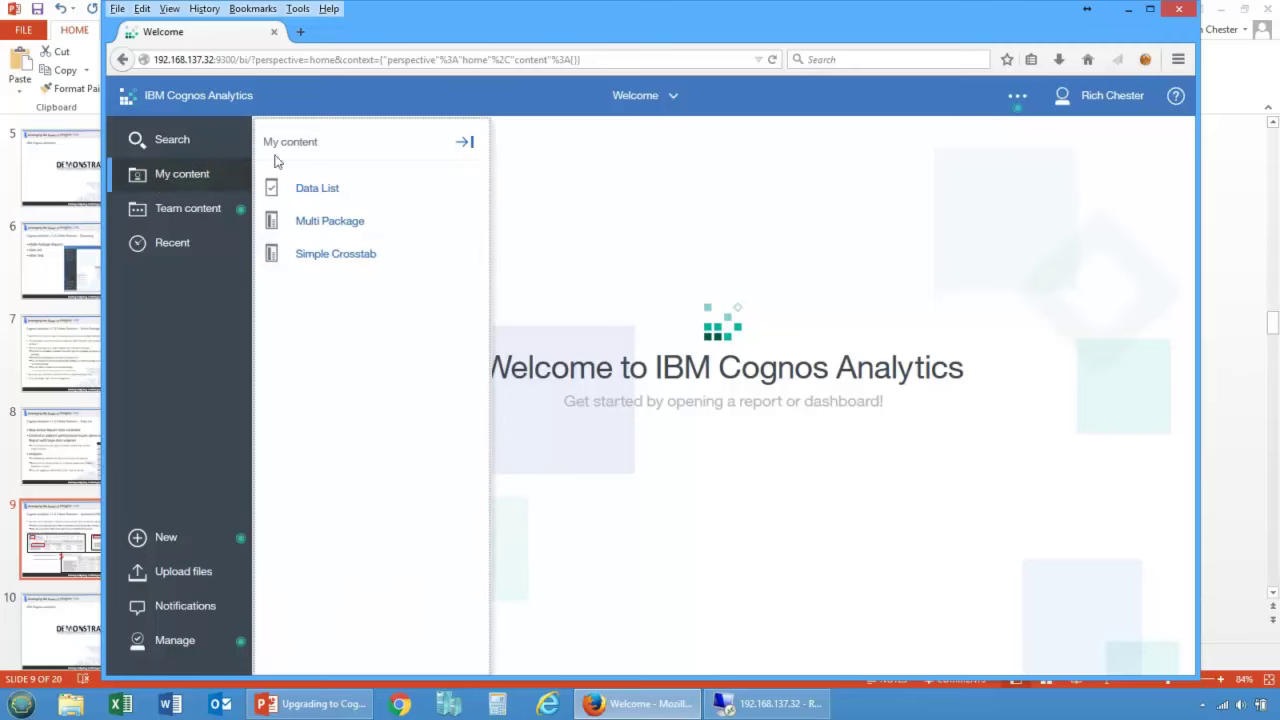
pyautogui.click(473, 255)
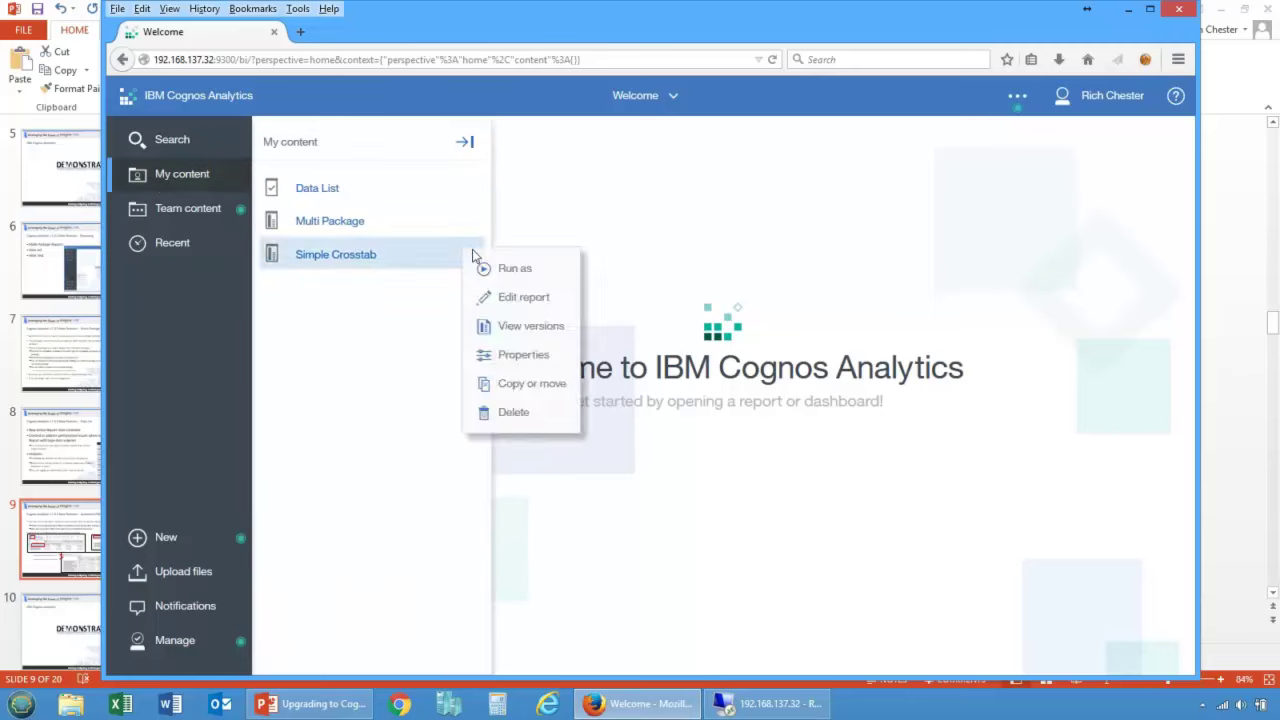
pyautogui.click(515, 297)
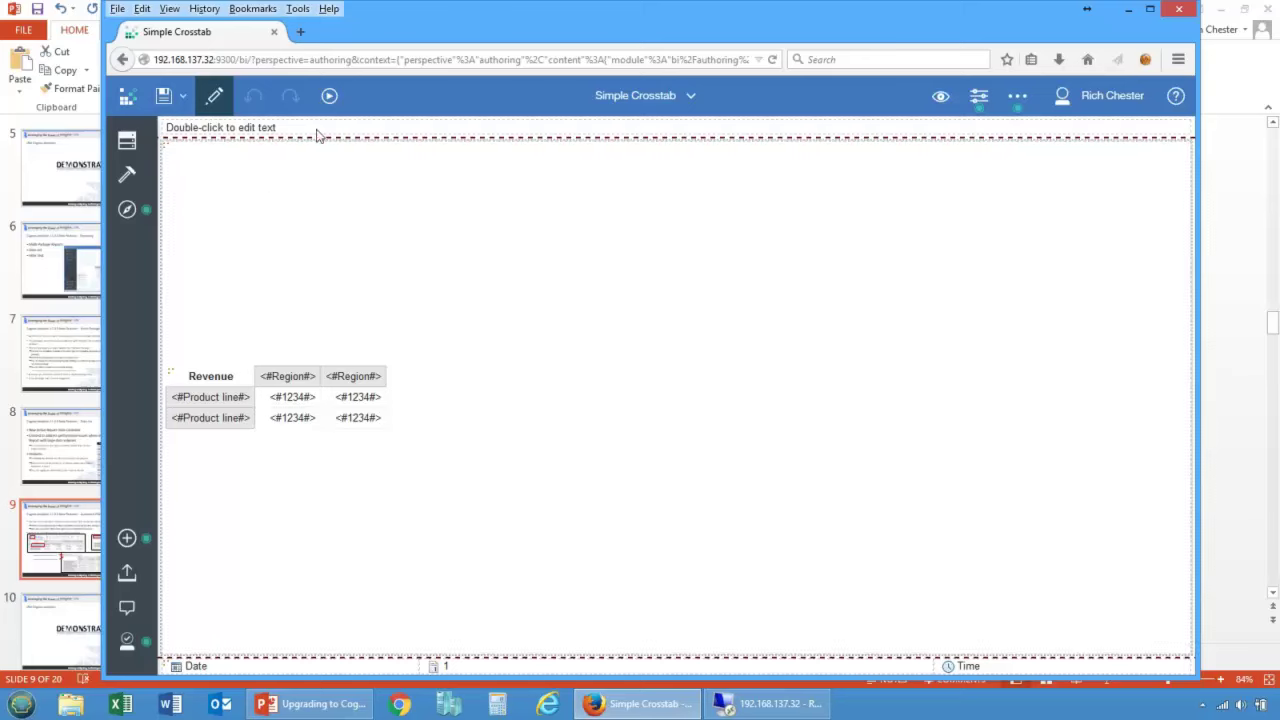
# Step: Preview the crosstab as HTML output, then close the output tab
pyautogui.click(329, 95)
pyautogui.click(331, 148)
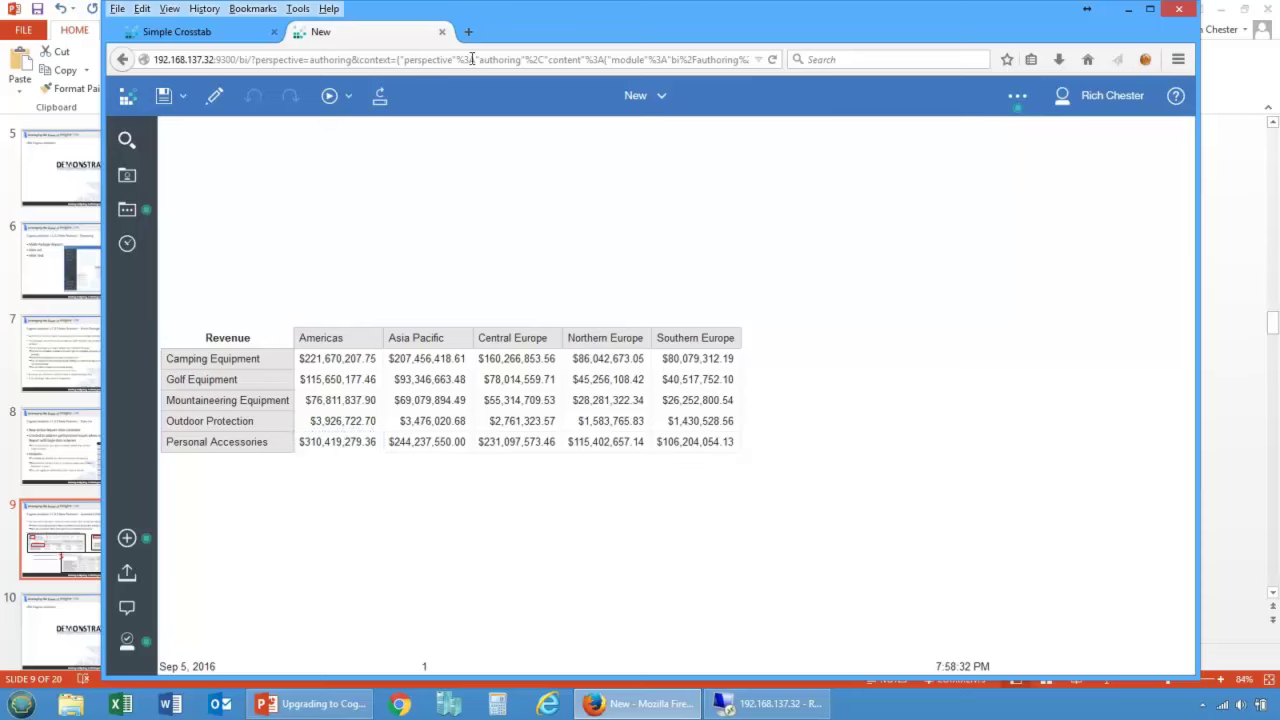
pyautogui.click(441, 31)
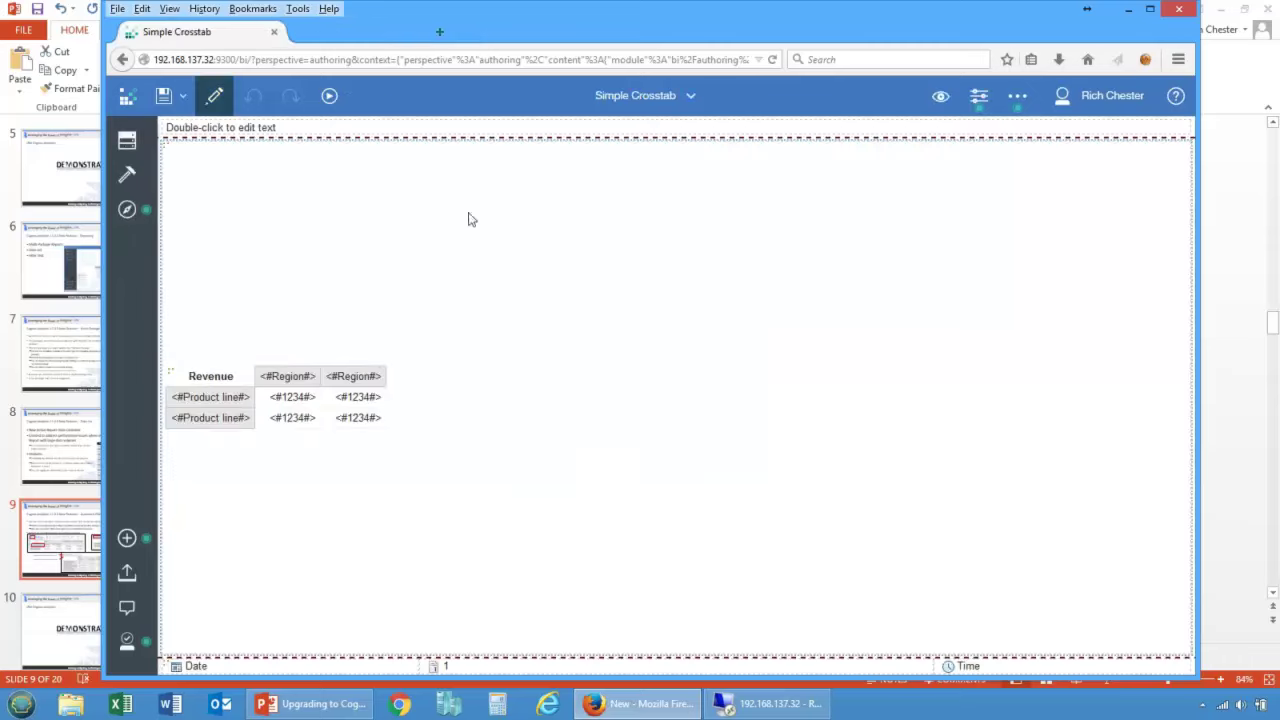
# Step: Try adding a Text item from the Toolbox with filler text, then cancel it
pyautogui.click(127, 175)
pyautogui.moveTo(250, 208); pyautogui.dragTo(500, 293)
pyautogui.write('kafjlkfsn,mv,m.vcm,.vnzx/')
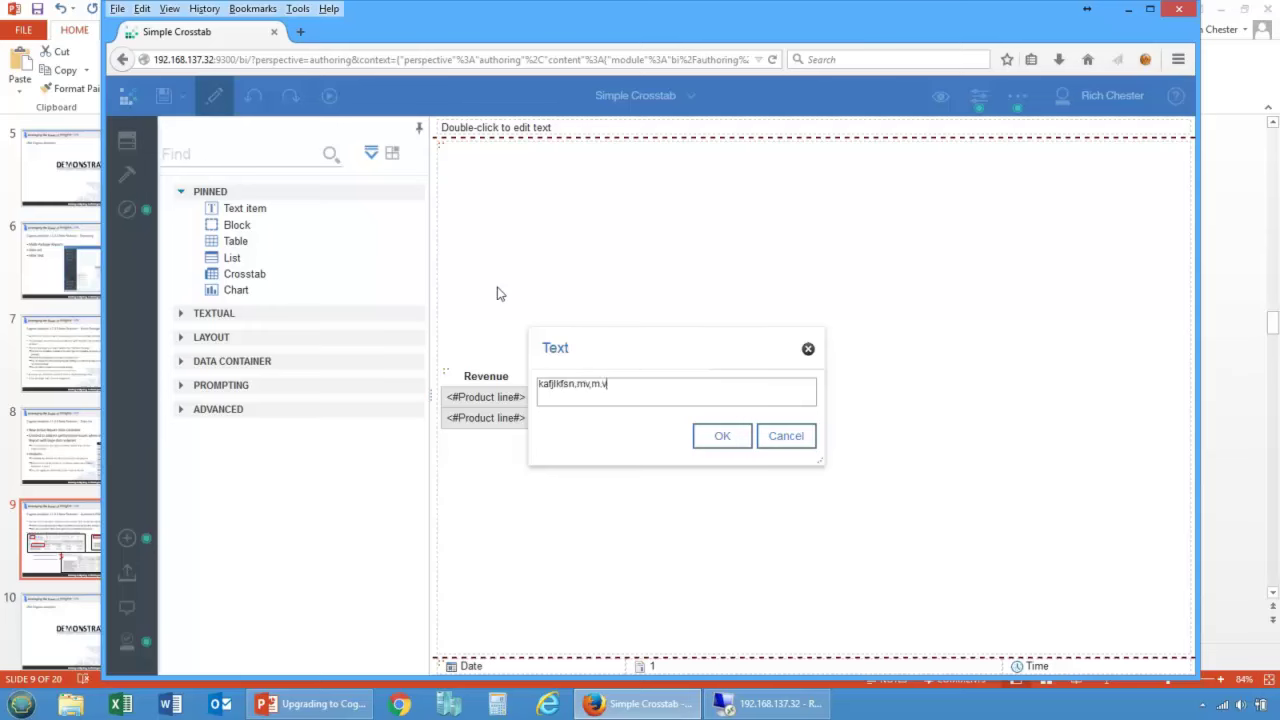
pyautogui.click(784, 440)
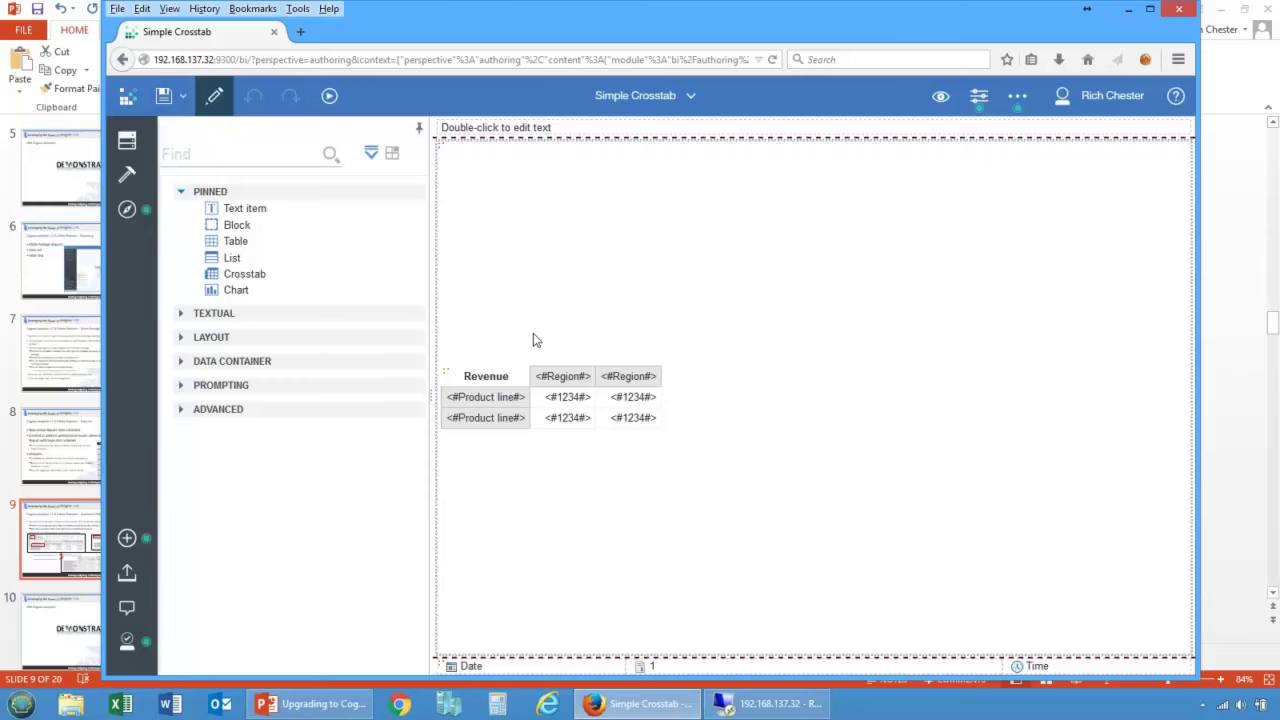
# Step: Insert query filter text for the crosstab via the Product line headers' Filters menu
pyautogui.click(488, 395)
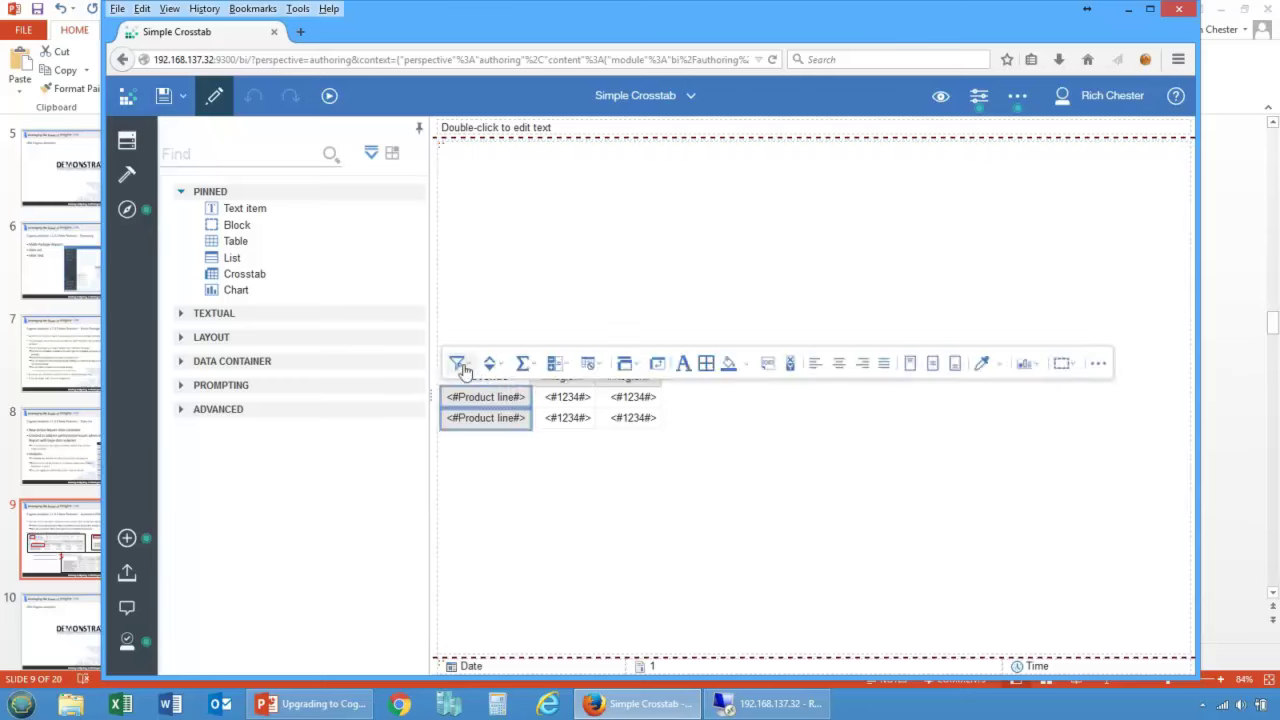
pyautogui.click(459, 365)
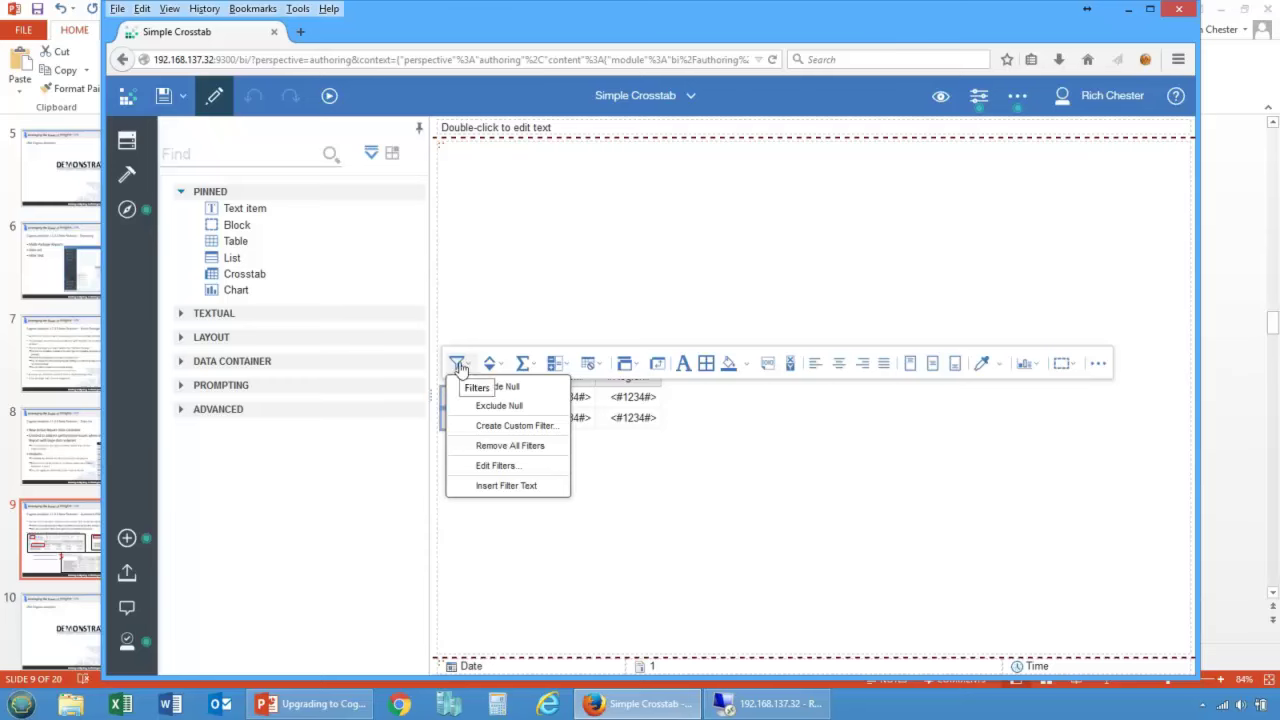
pyautogui.click(505, 486)
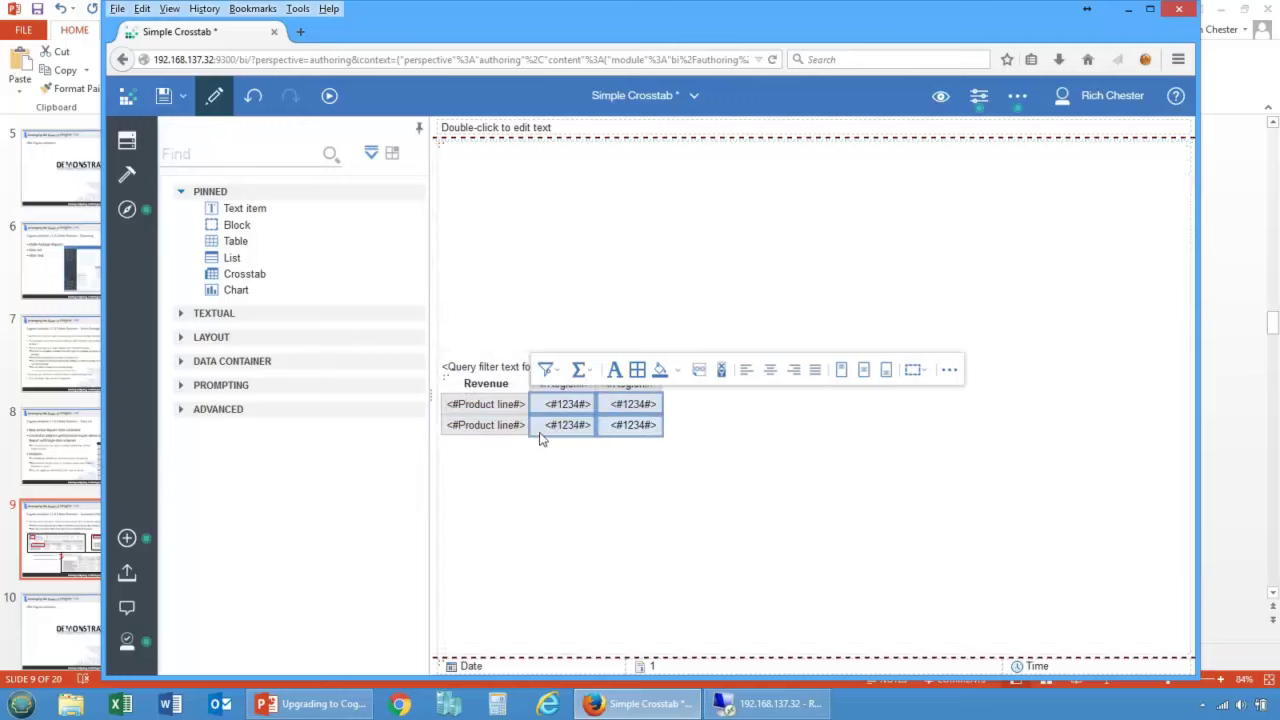
# Step: Select the new filter text, view its properties, and undo an accidental move to page top
pyautogui.click(560, 494)
pyautogui.click(489, 368)
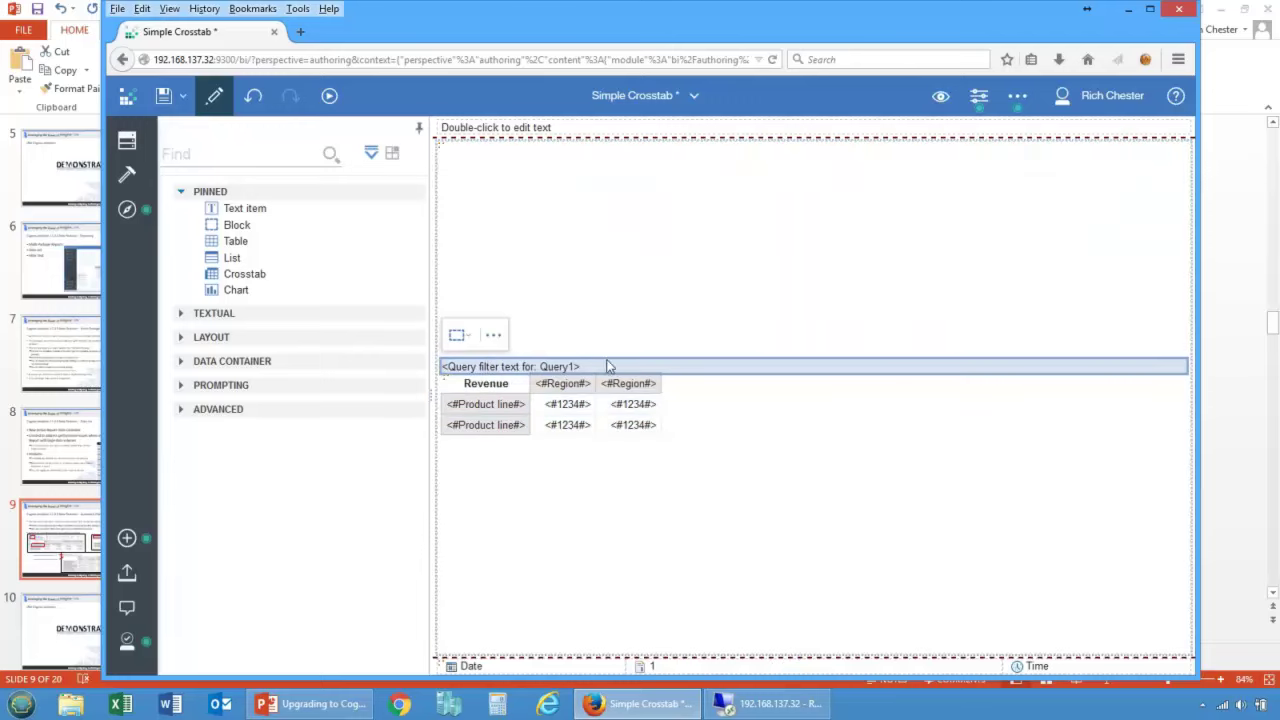
pyautogui.click(979, 95)
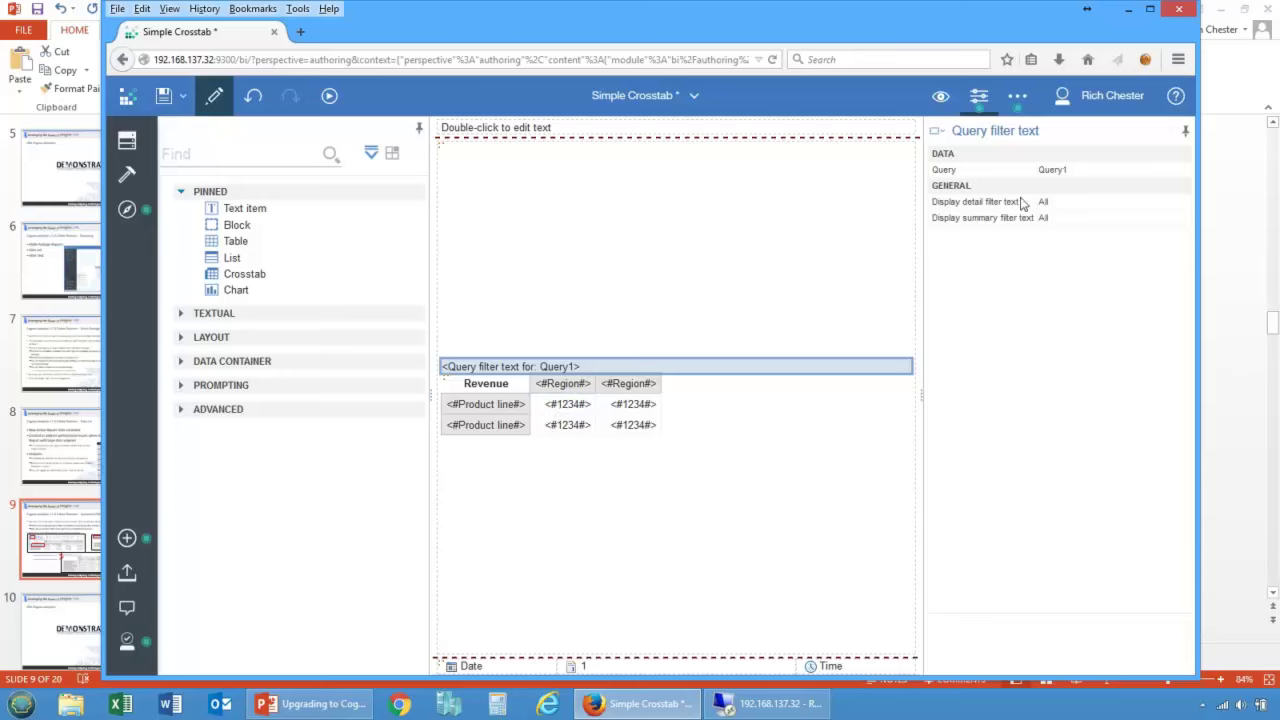
pyautogui.moveTo(666, 367); pyautogui.dragTo(634, 152)
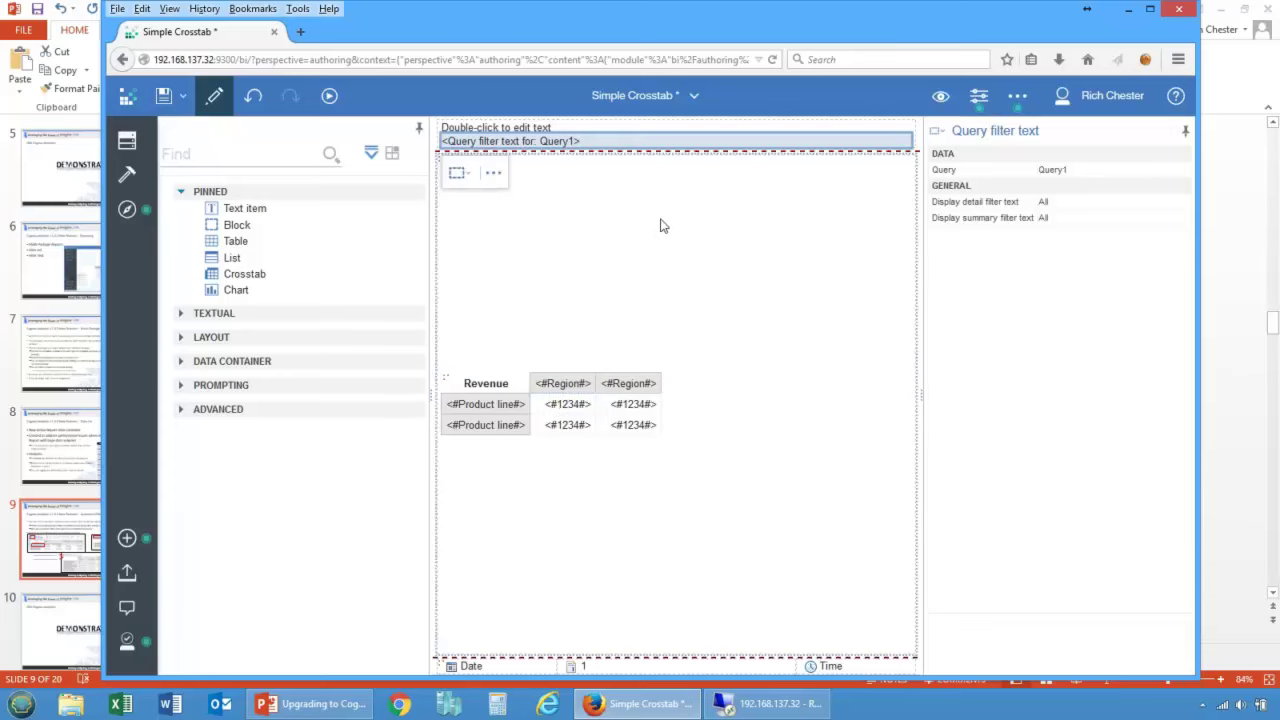
pyautogui.click(253, 95)
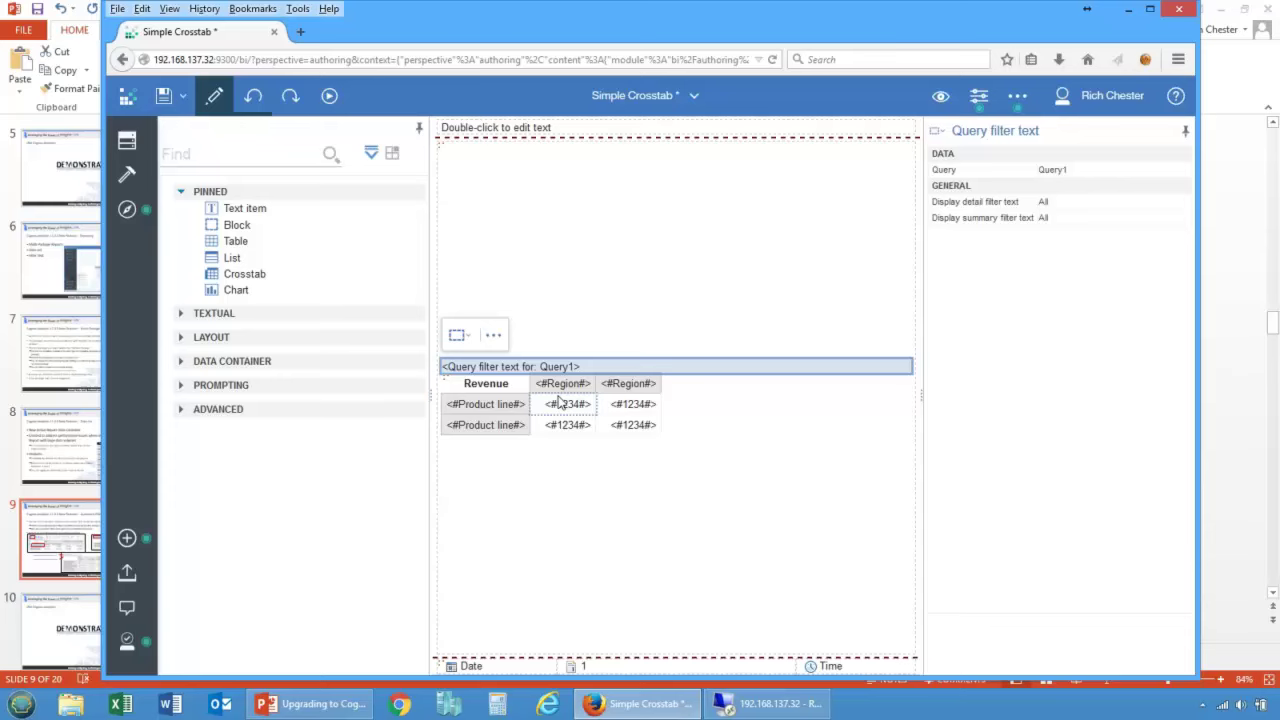
# Step: Run the Simple Crosstab as HTML and select the Revenue value cells
pyautogui.click(329, 95)
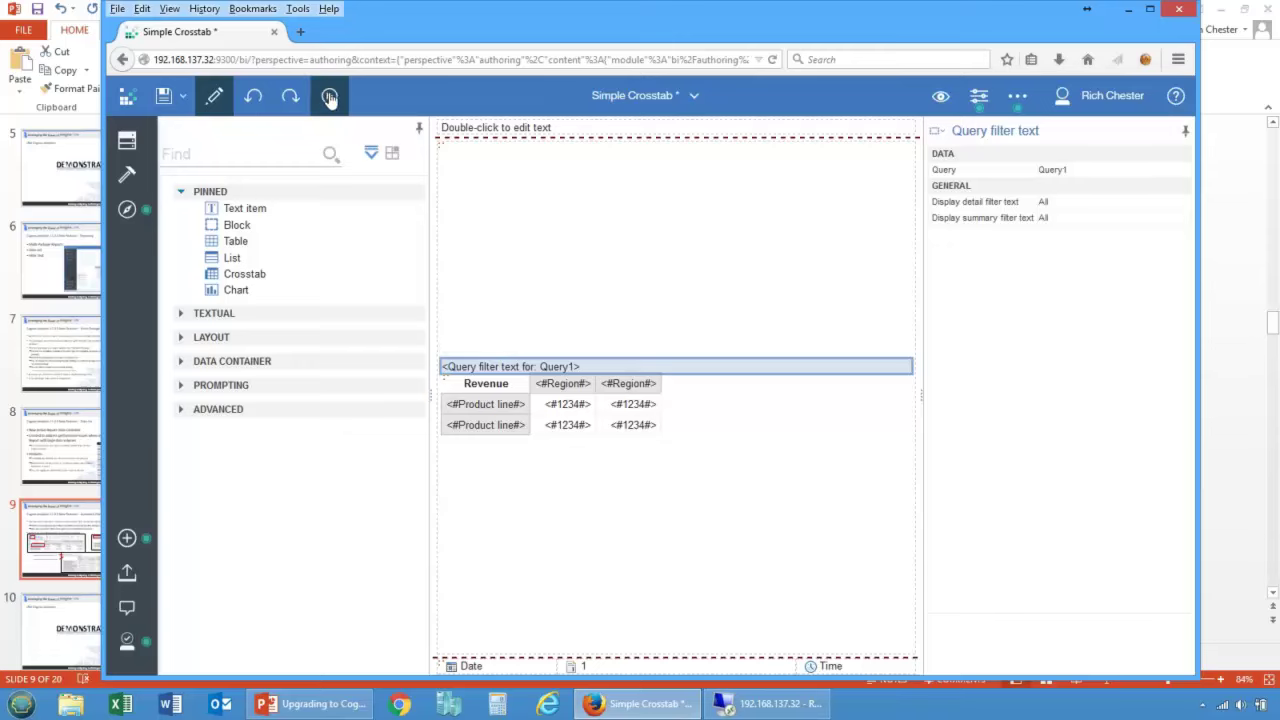
pyautogui.click(335, 150)
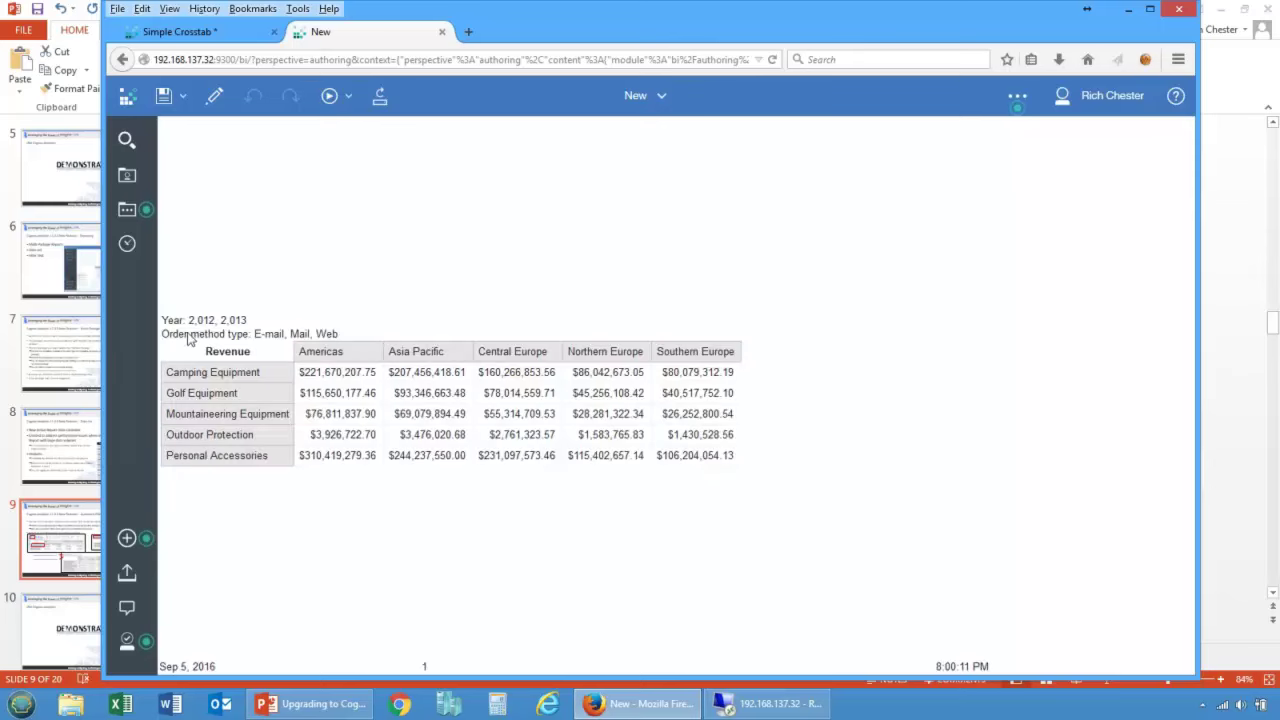
pyautogui.click(325, 392)
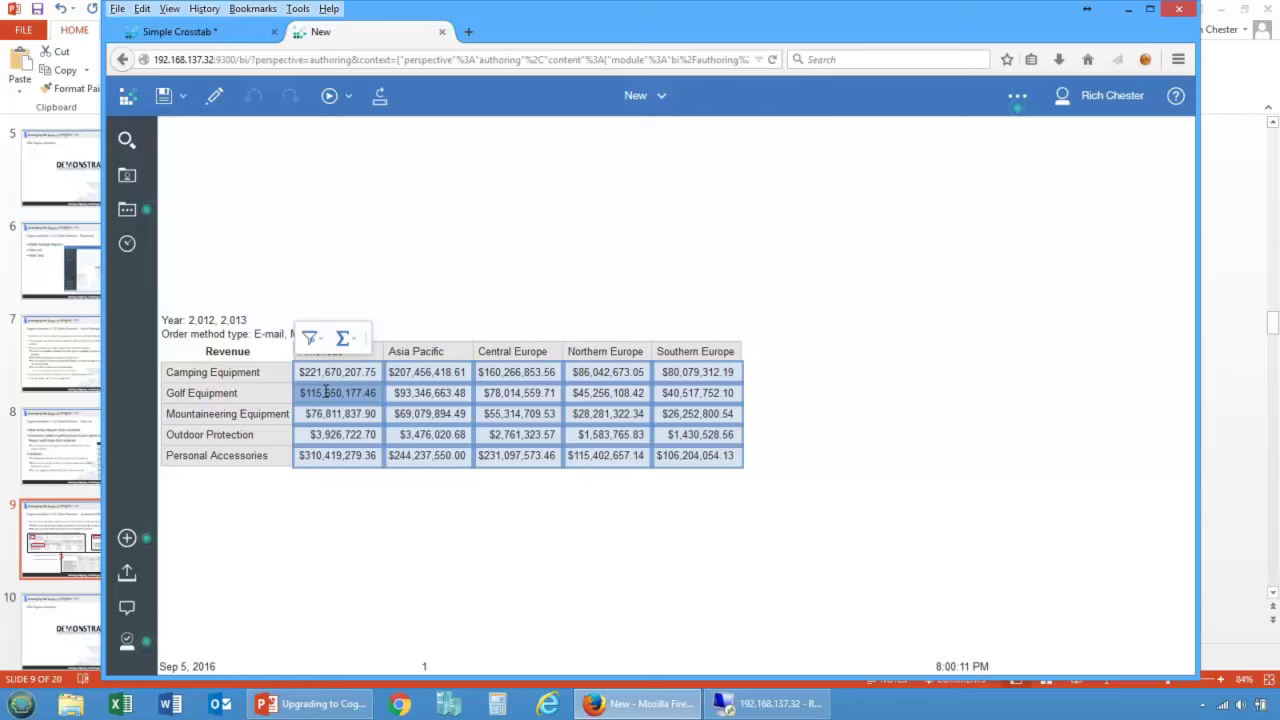
pyautogui.click(312, 339)
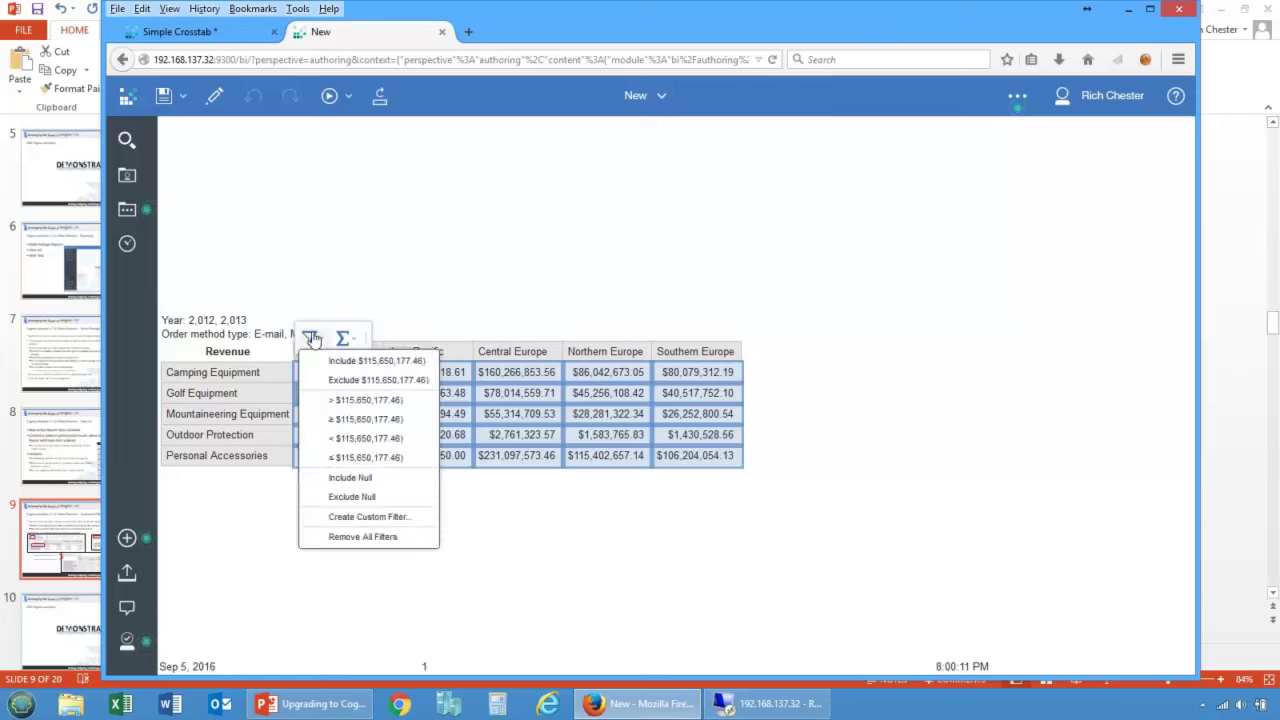
pyautogui.click(362, 518)
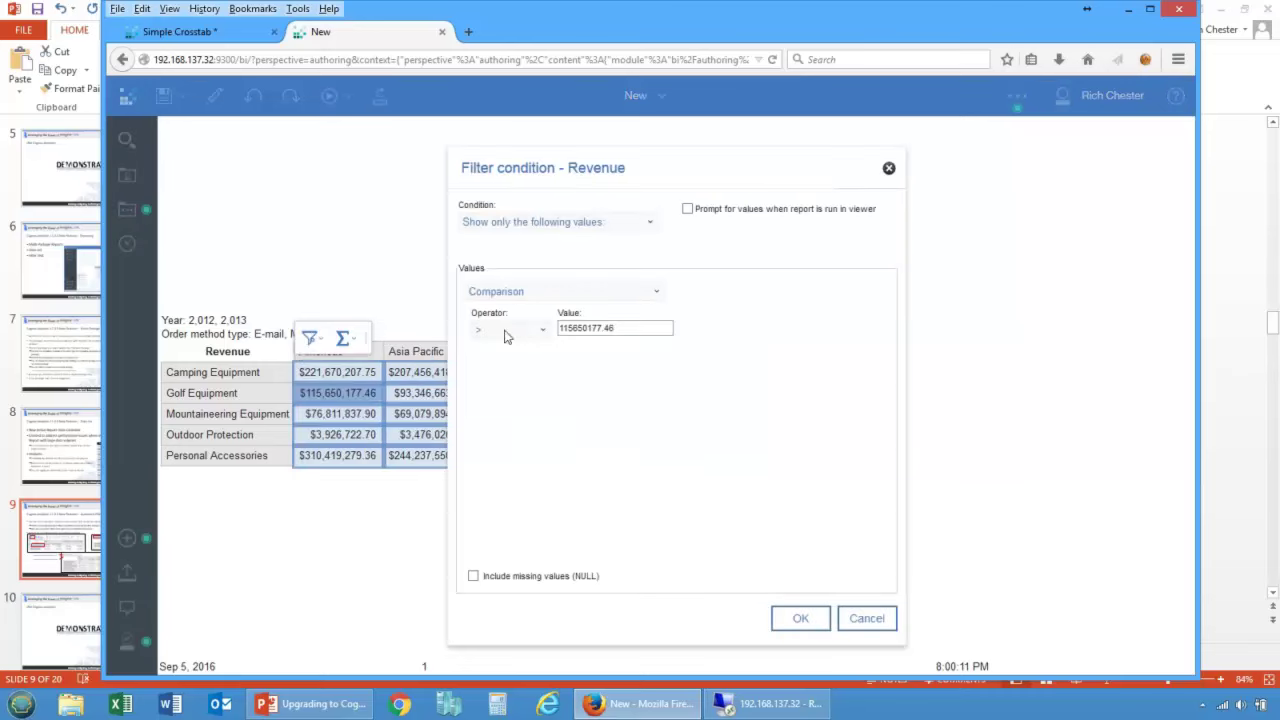
pyautogui.click(866, 618)
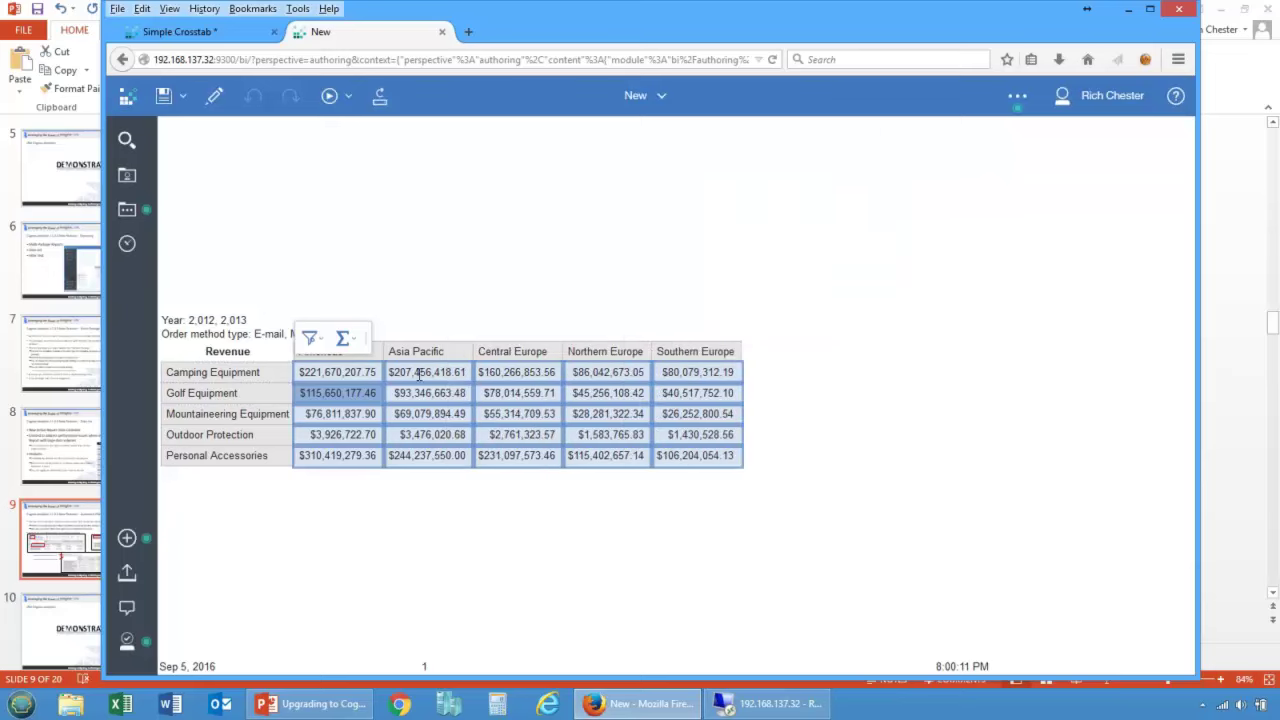
pyautogui.click(450, 352)
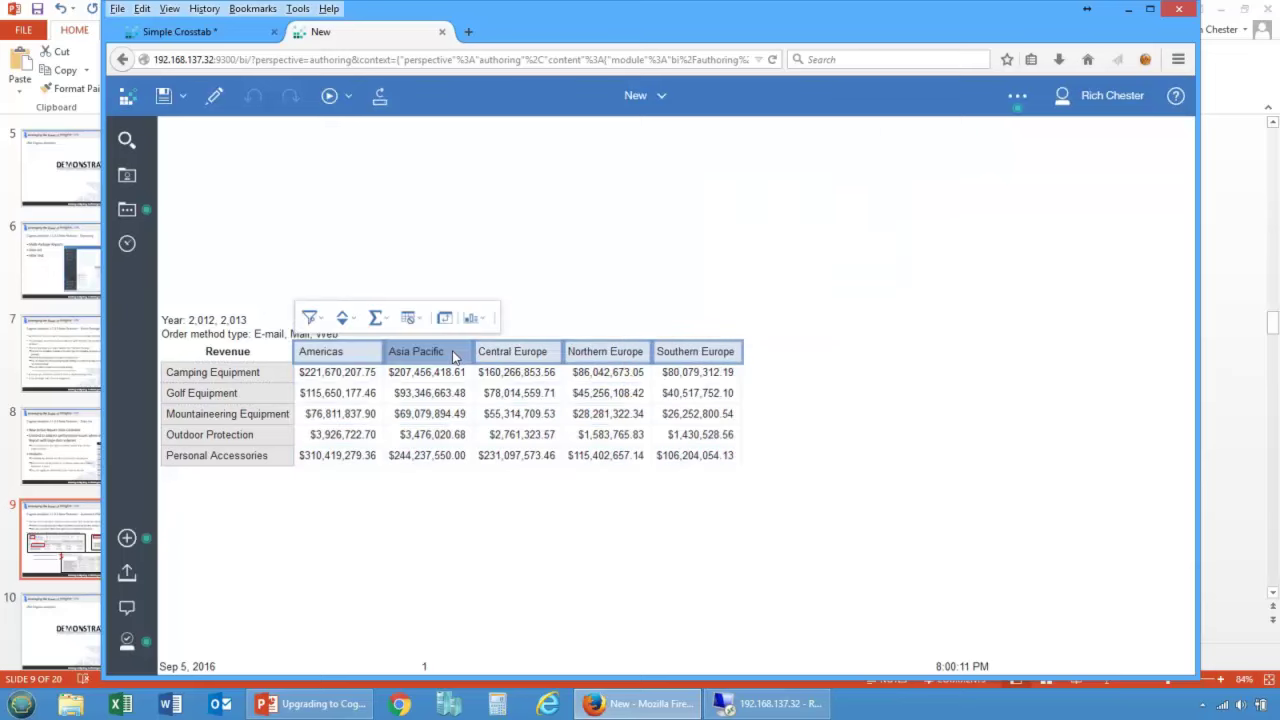
# Step: Apply a custom Region filter keeping Asia Pacific and Americas
pyautogui.click(321, 321)
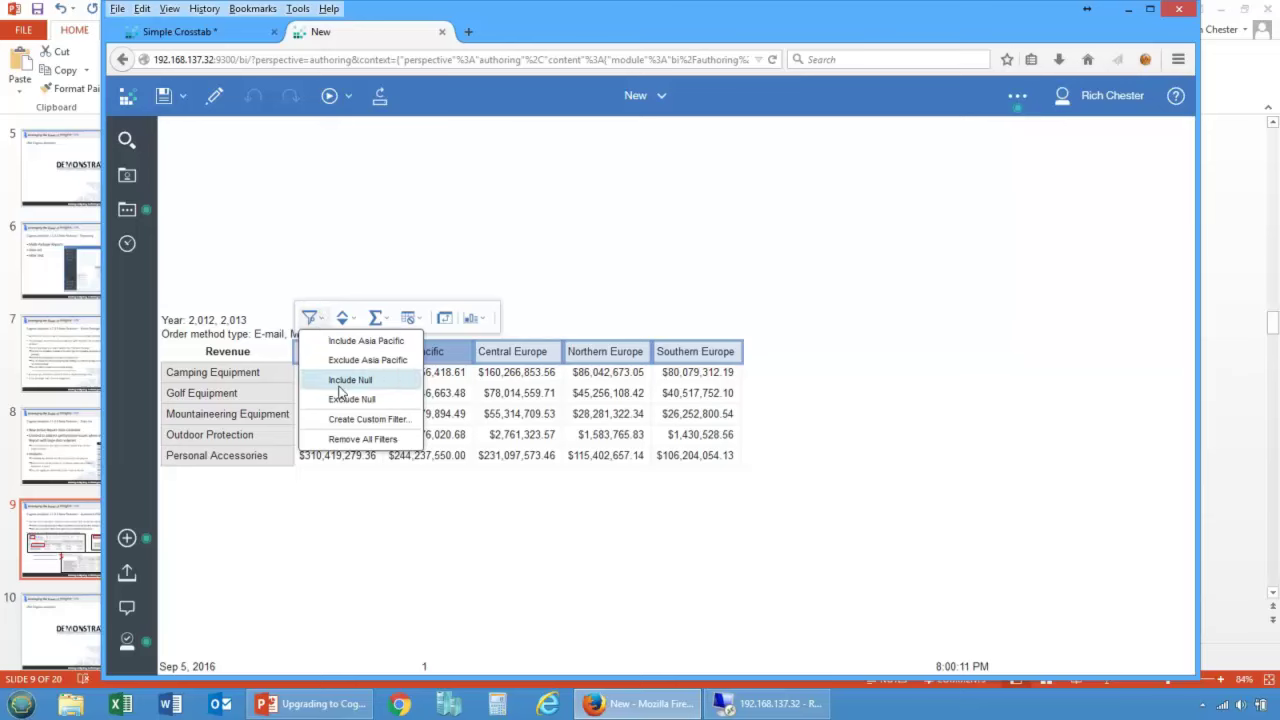
pyautogui.click(345, 419)
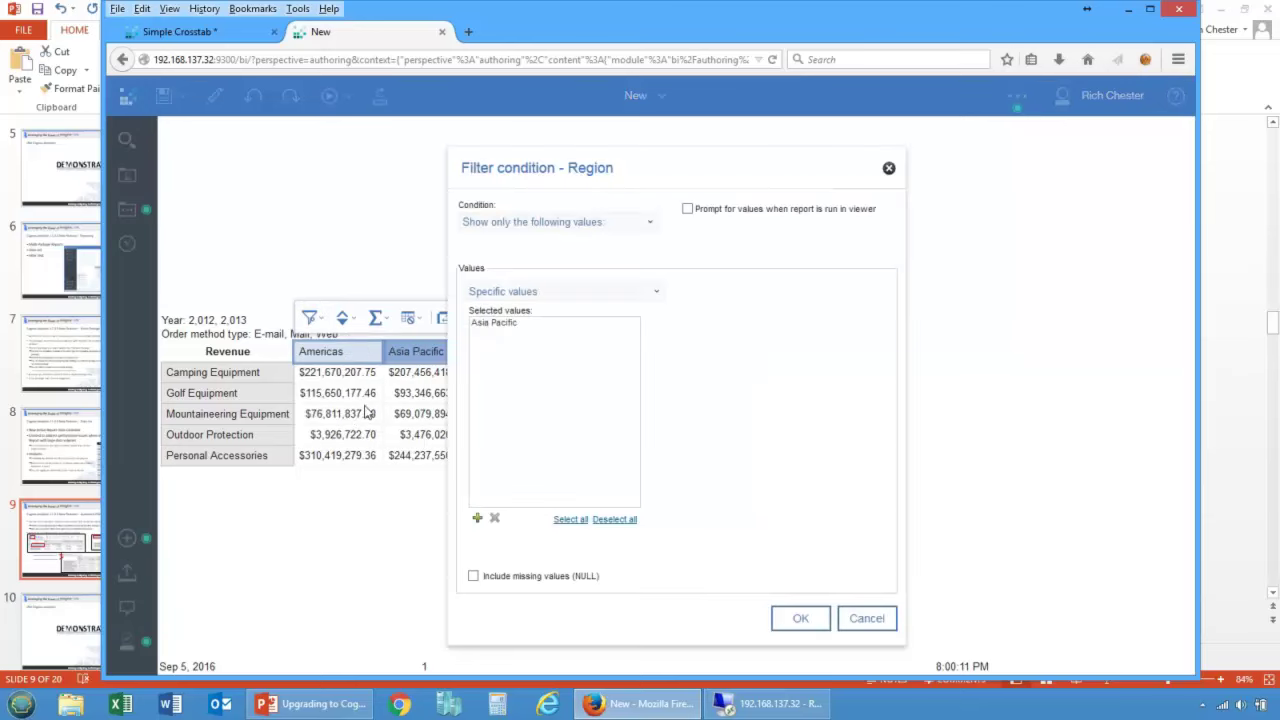
pyautogui.click(477, 518)
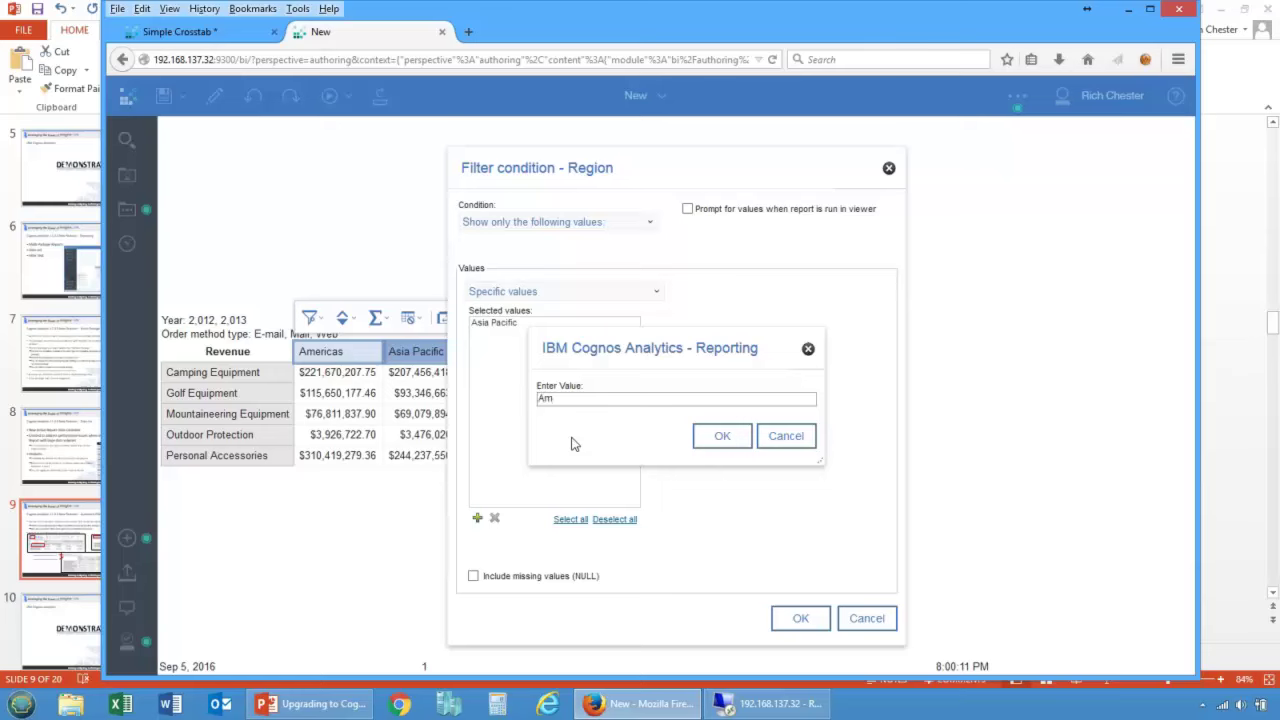
pyautogui.write('Americas')
pyautogui.press('Return')
pyautogui.click(720, 436)
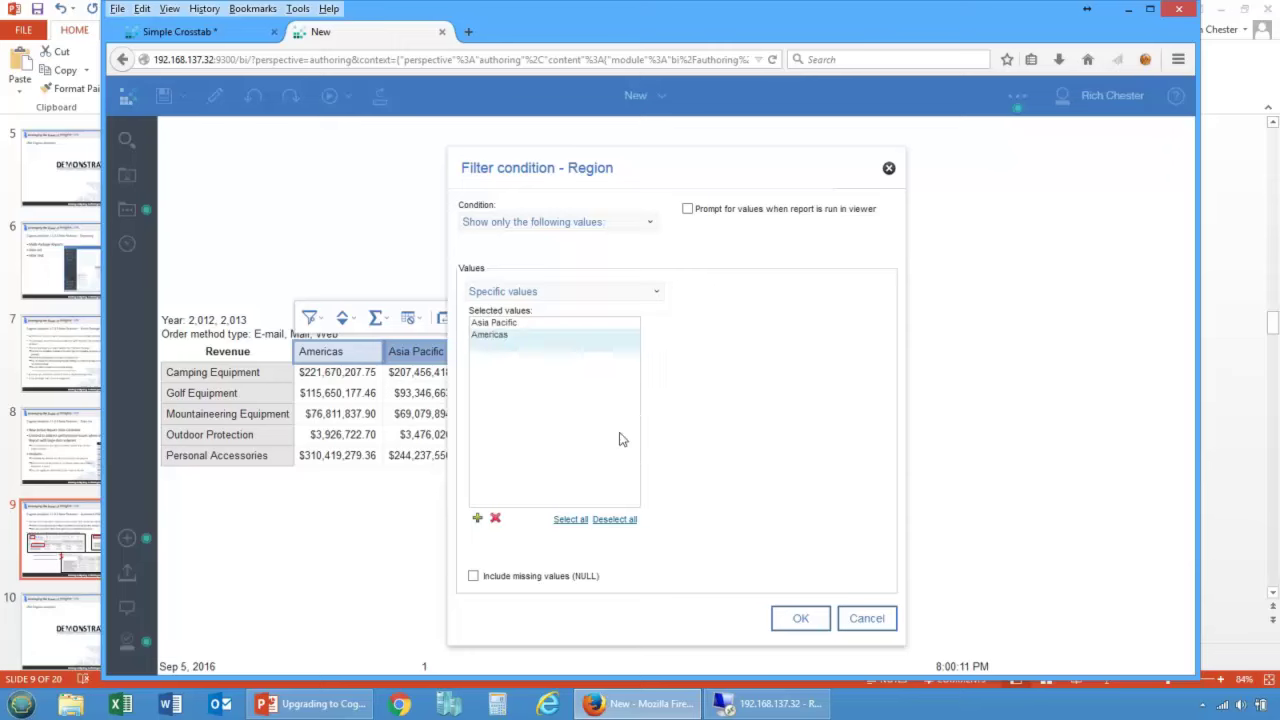
pyautogui.click(805, 624)
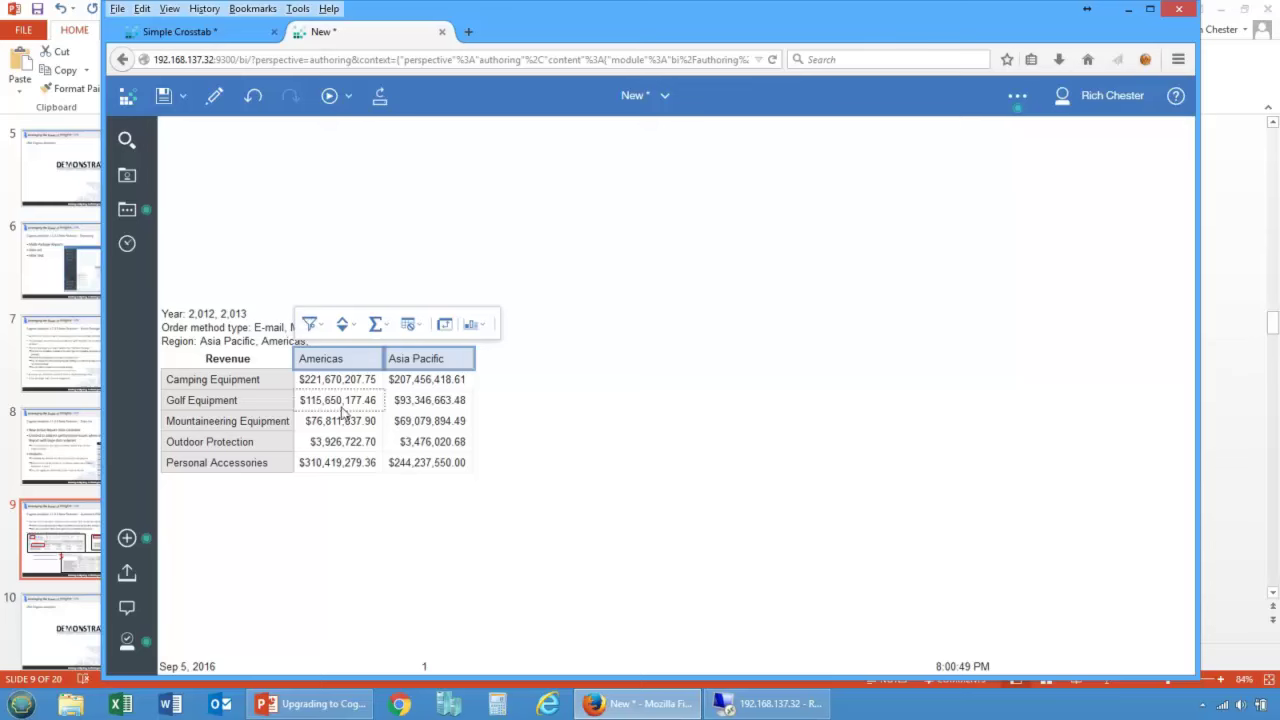
# Step: Clear the selection to read the filter lines, then close the output tab and leave the page
pyautogui.click(252, 402)
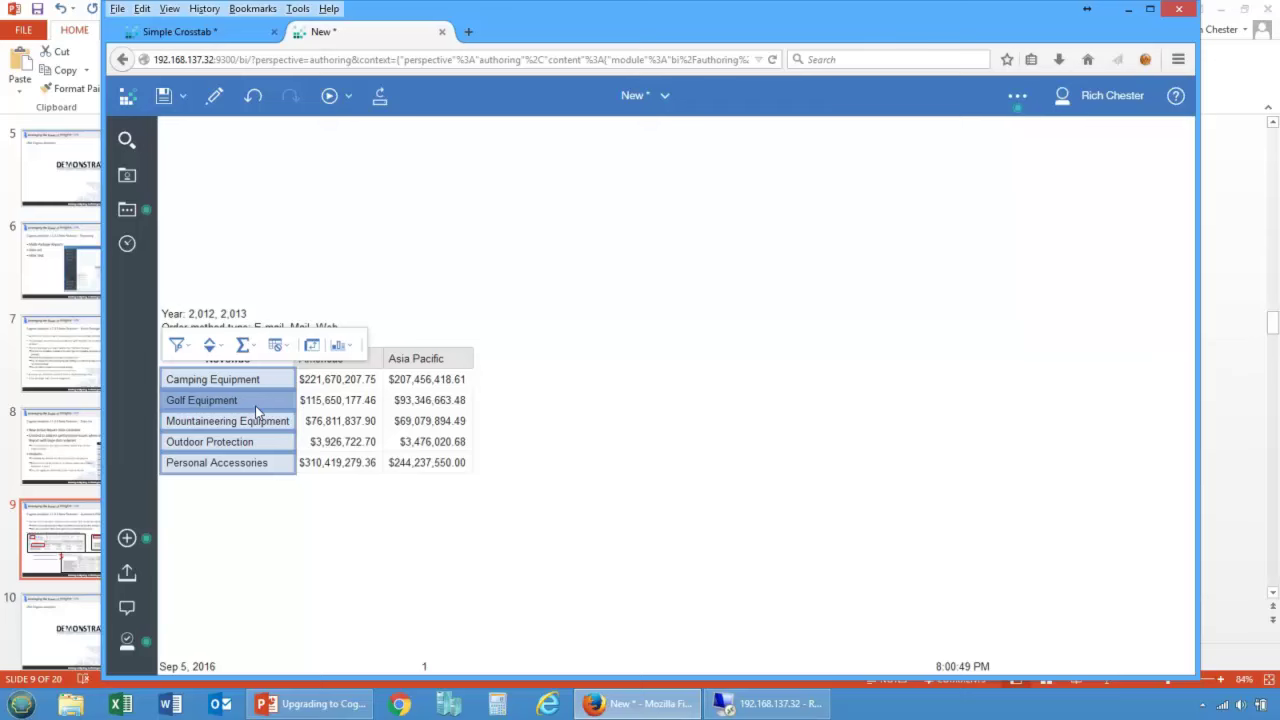
pyautogui.click(370, 541)
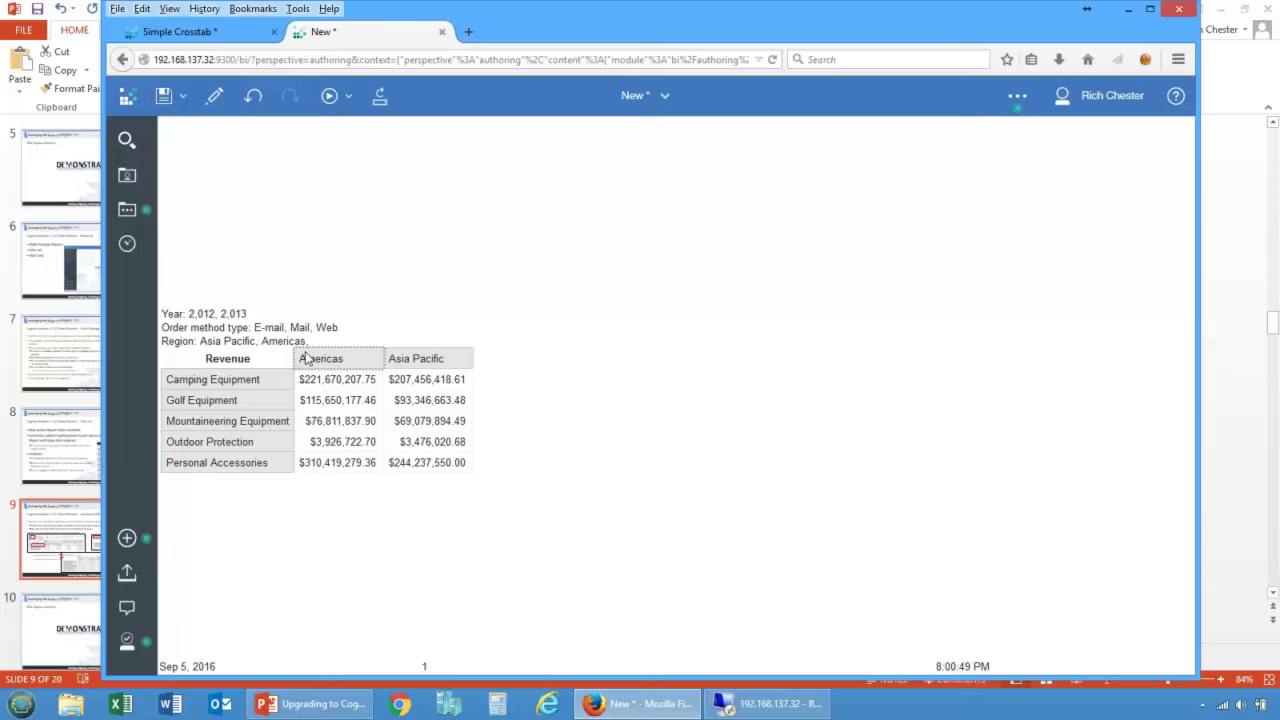
pyautogui.click(441, 31)
pyautogui.click(753, 330)
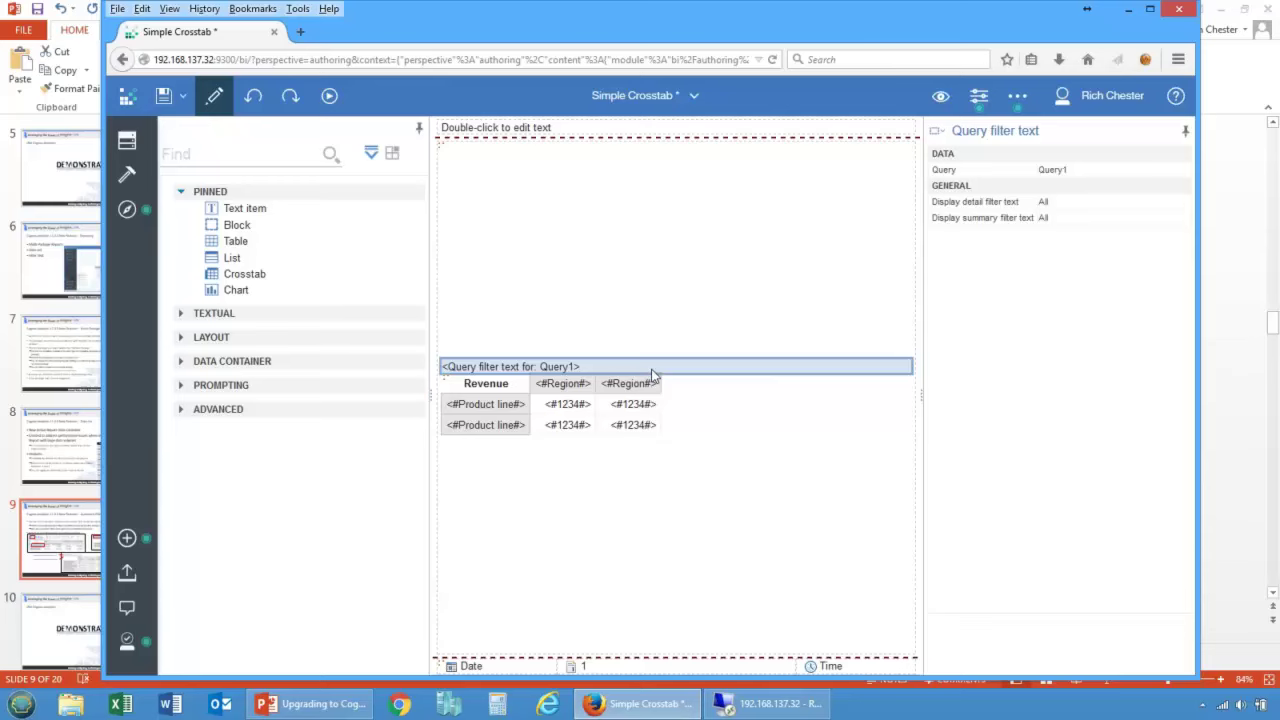
# Step: Start a report filter on Sales > Branch > Country, then cancel it without applying
pyautogui.click(127, 140)
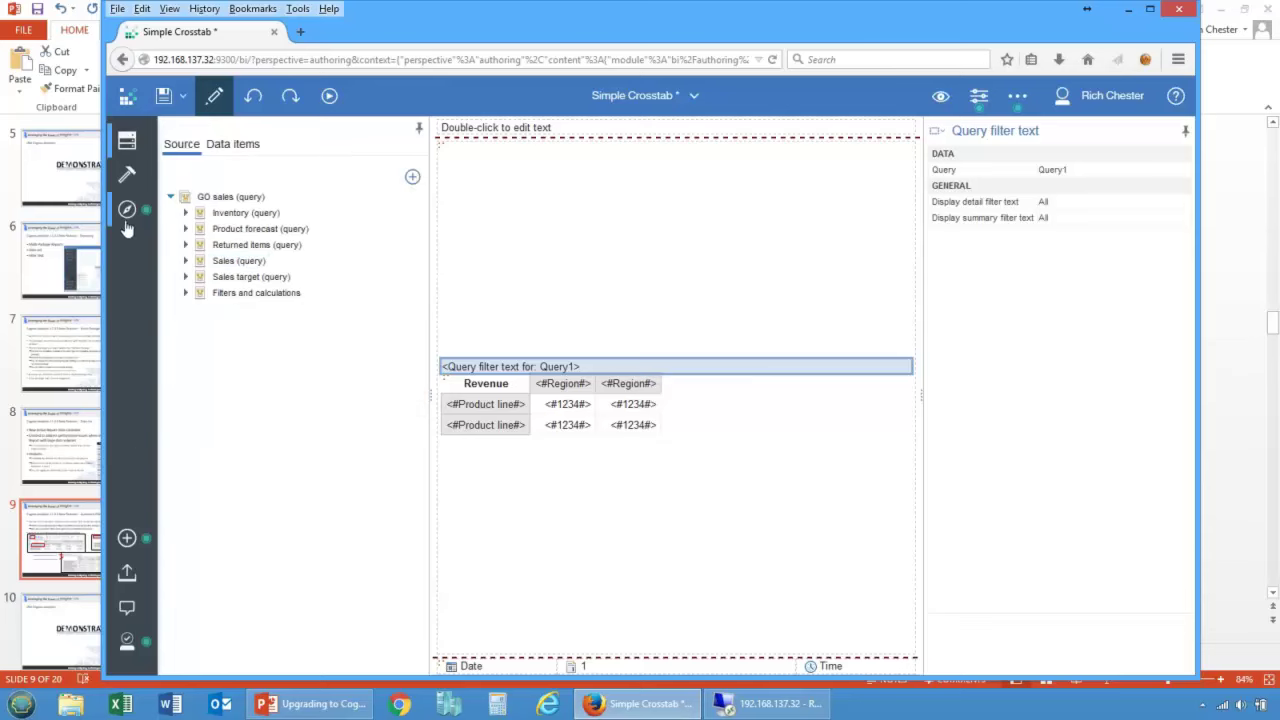
pyautogui.click(185, 260)
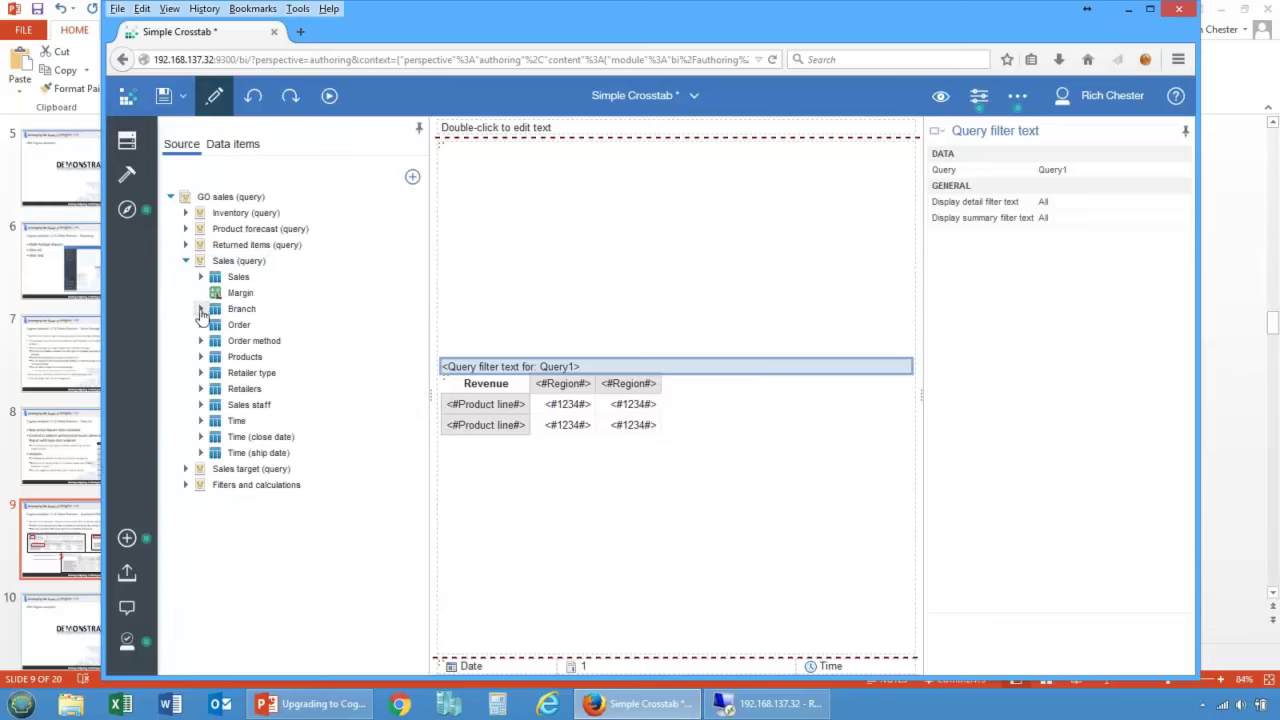
pyautogui.click(200, 309)
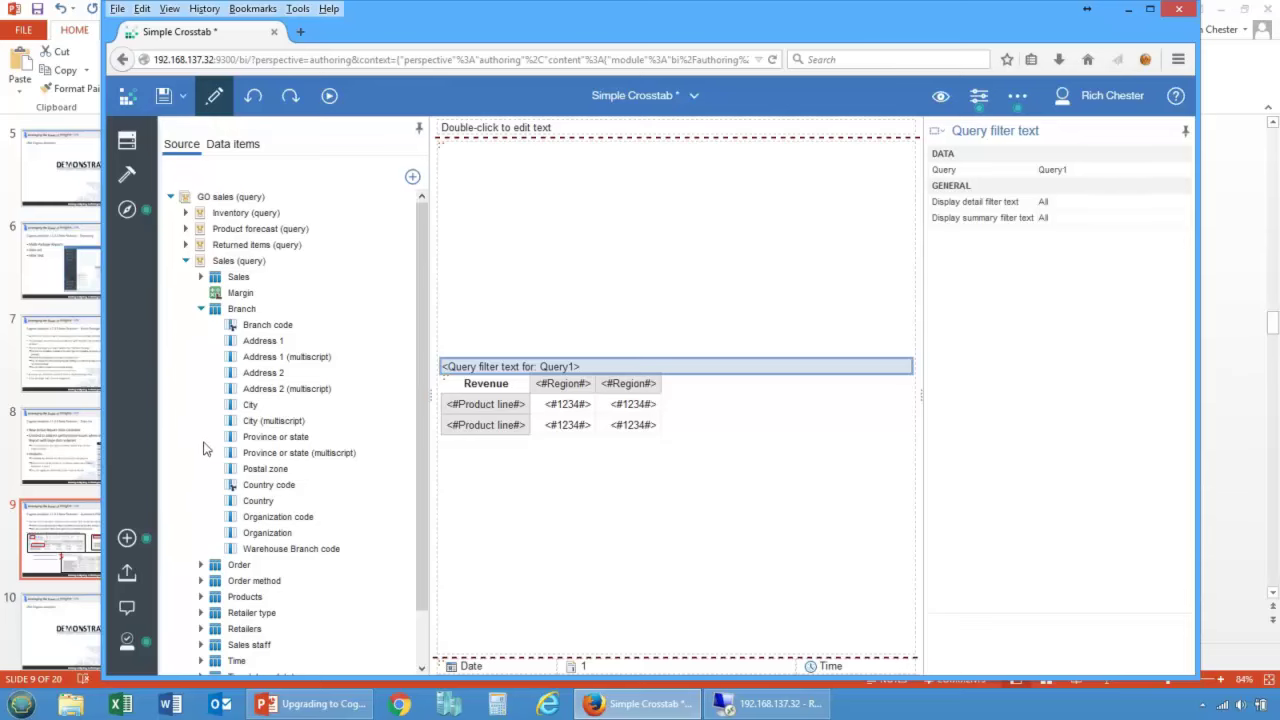
pyautogui.rightClick(259, 504)
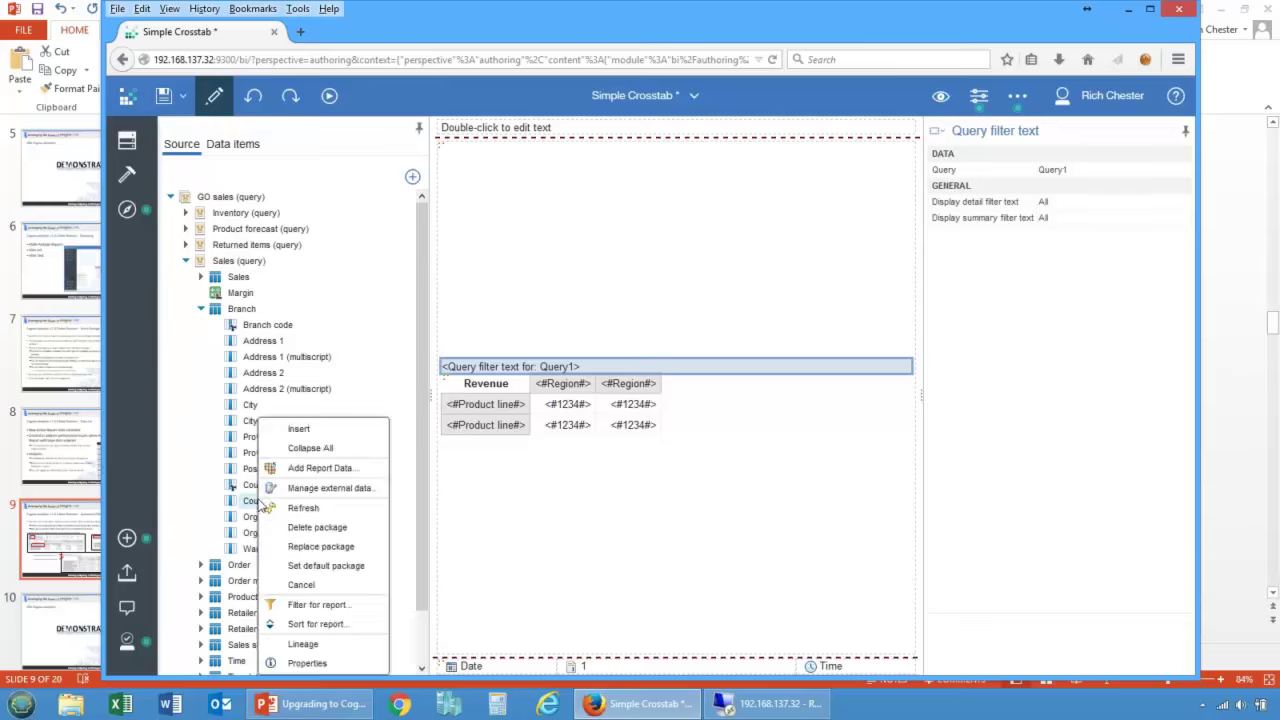
pyautogui.click(318, 604)
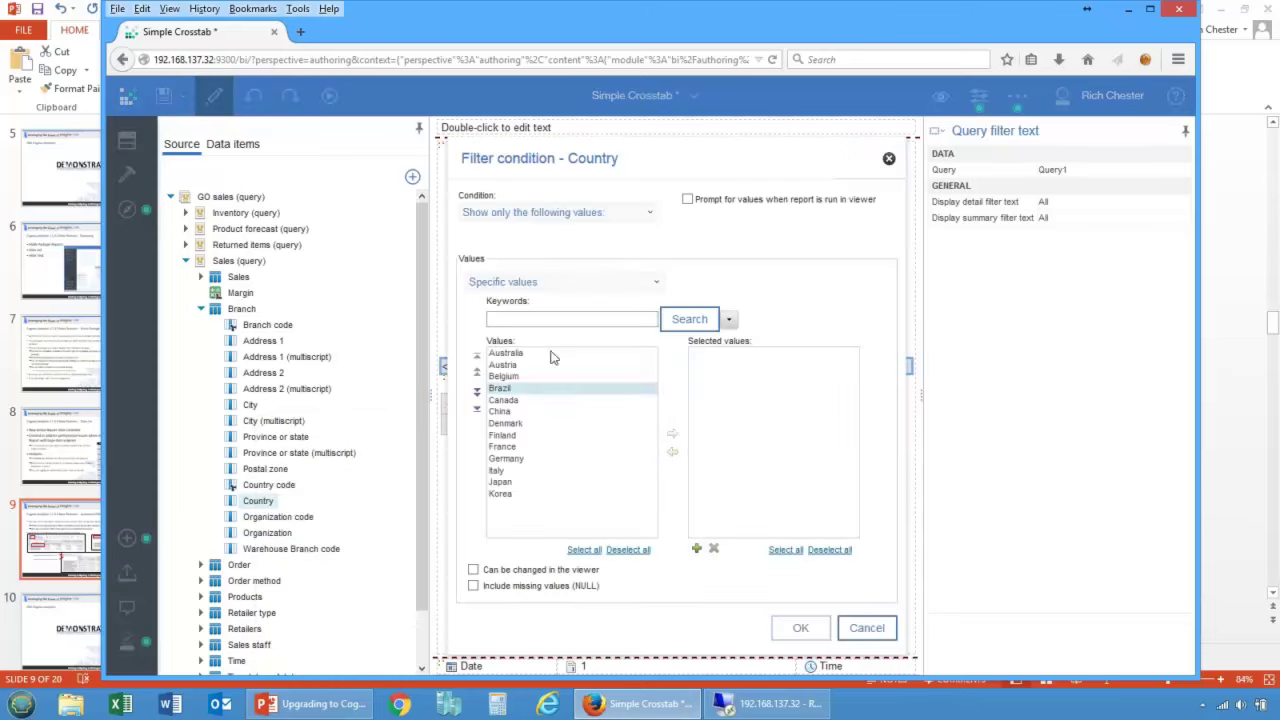
pyautogui.click(866, 627)
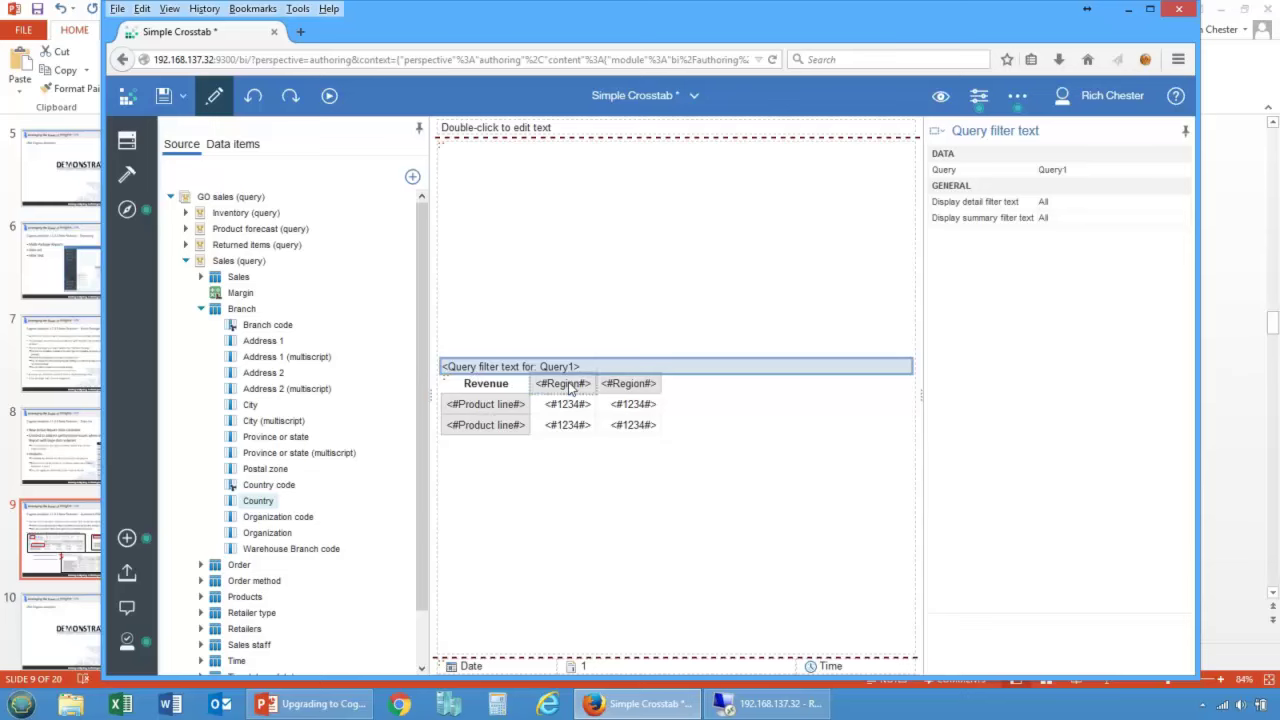
# Step: Check the Region filter options, select the Query filter text, and switch to the pages outline
pyautogui.click(573, 386)
pyautogui.click(539, 349)
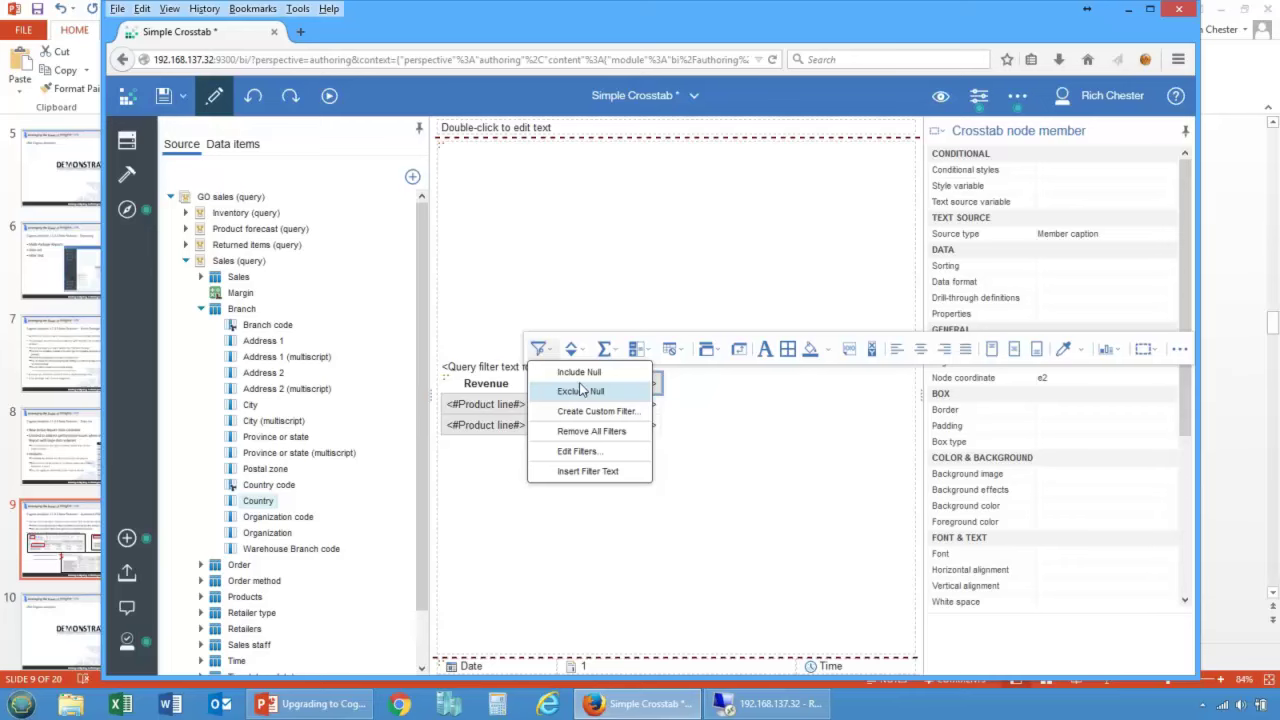
pyautogui.click(485, 368)
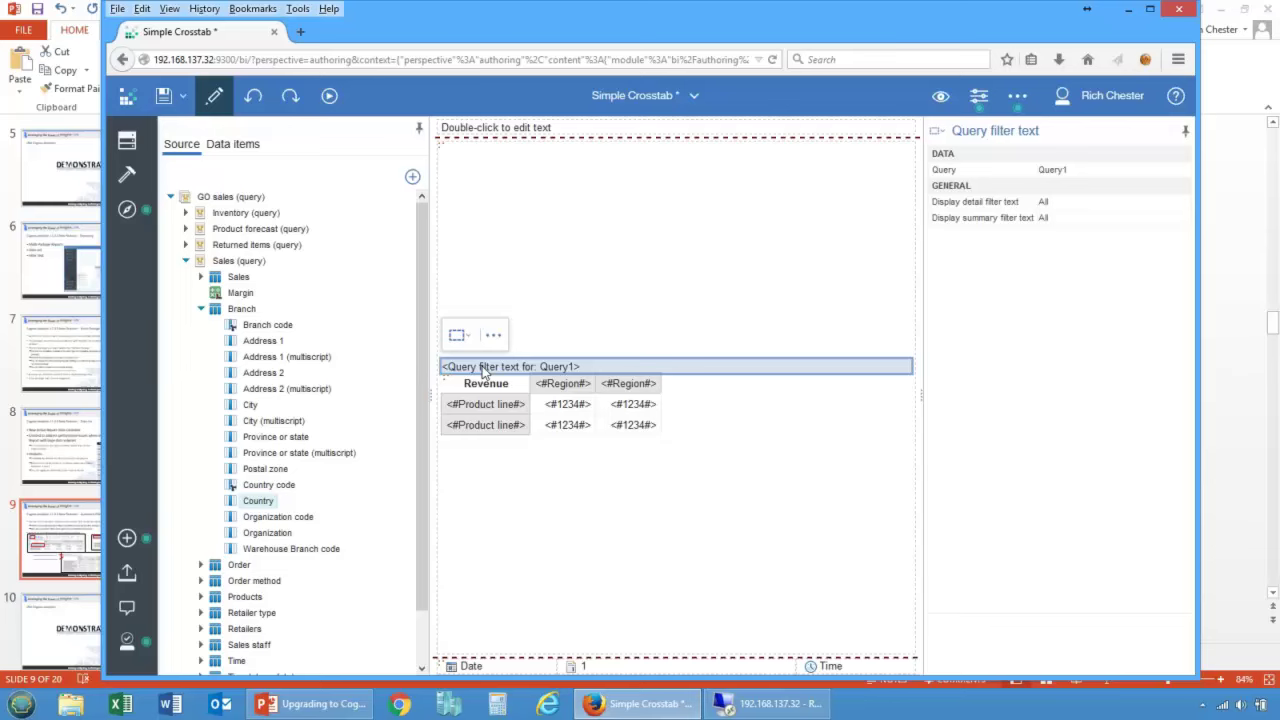
pyautogui.click(127, 210)
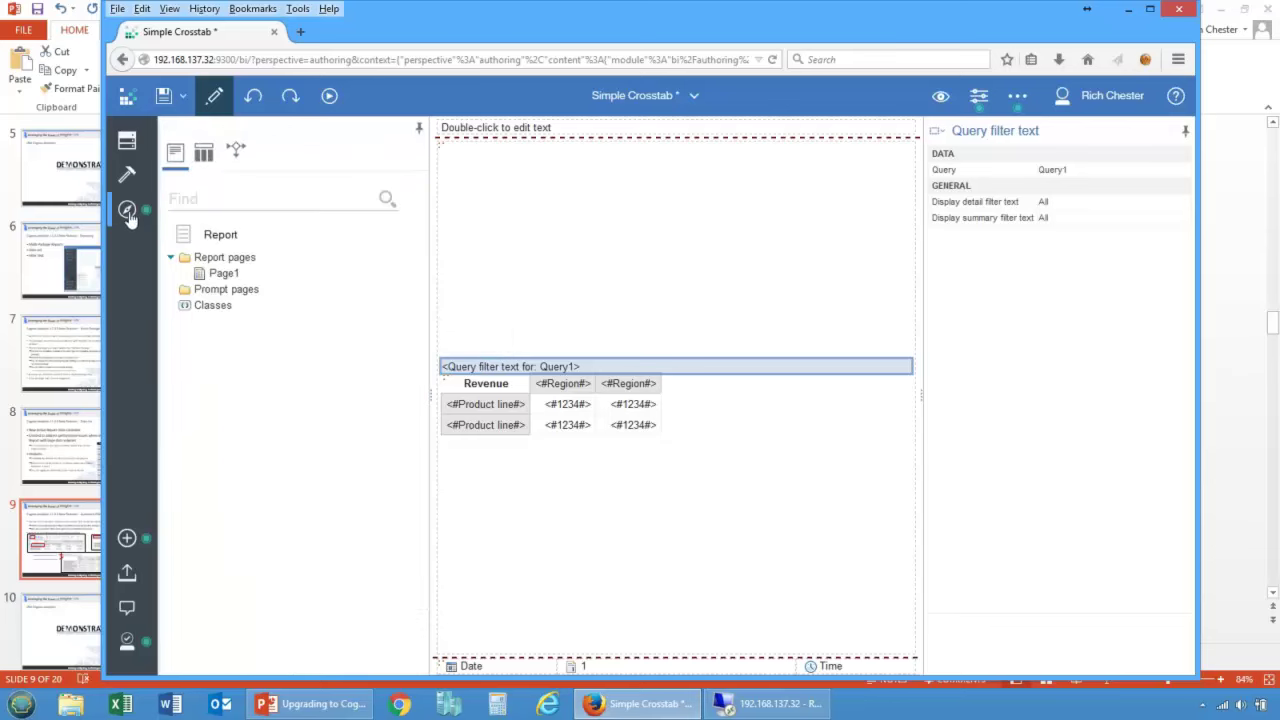
# Step: Drag Country into Query1's Detail Filters and confirm the filter [Branch].[Country] = 'Canada'
pyautogui.click(203, 152)
pyautogui.doubleClick(222, 276)
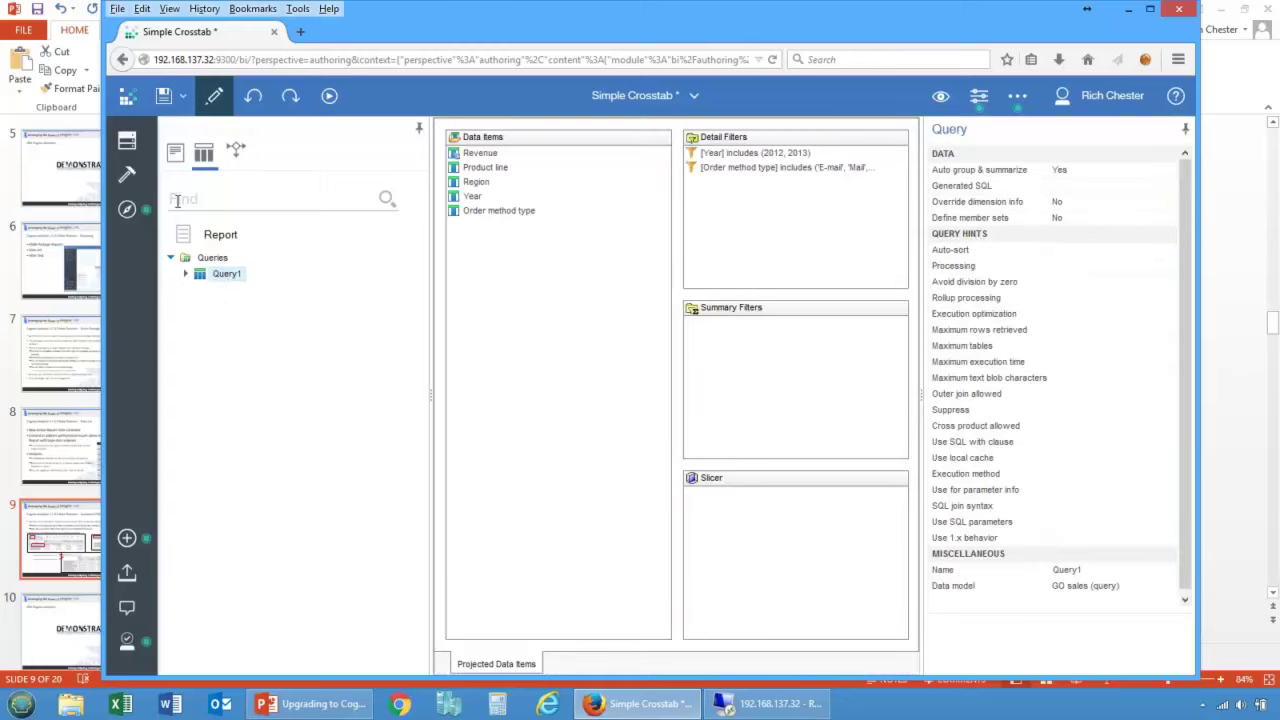
pyautogui.click(126, 140)
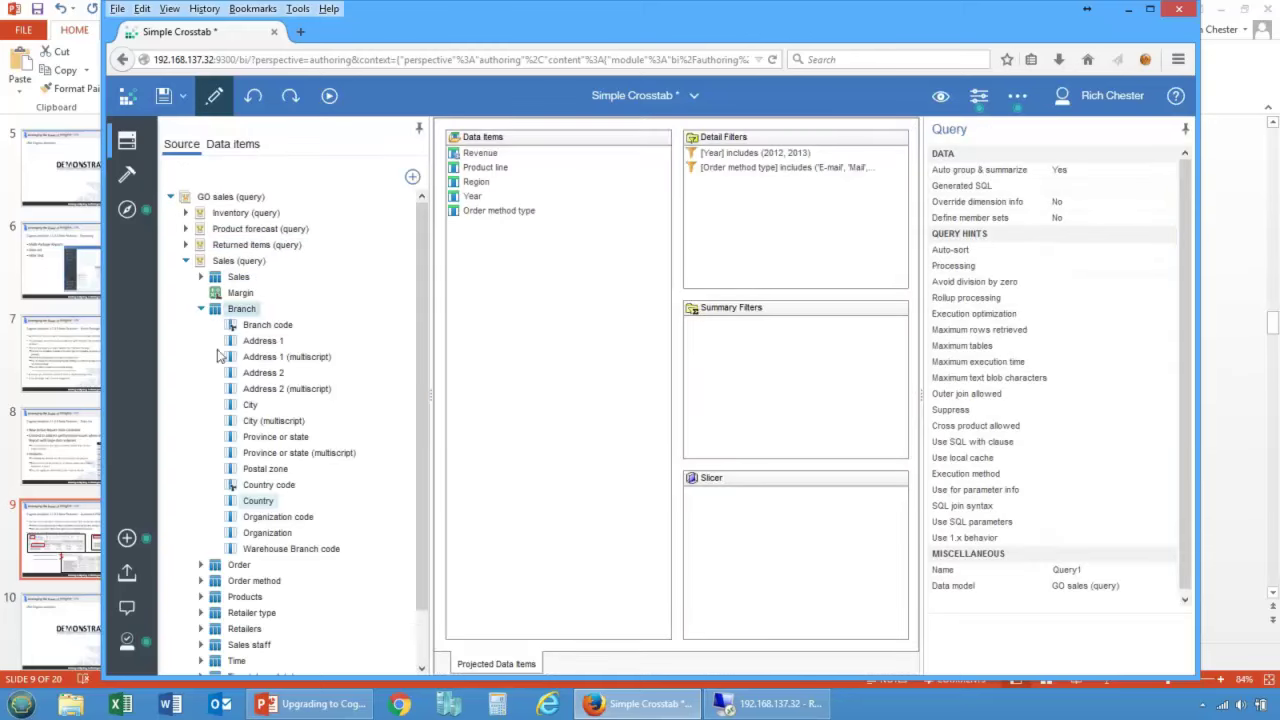
pyautogui.moveTo(300, 503); pyautogui.dragTo(760, 229)
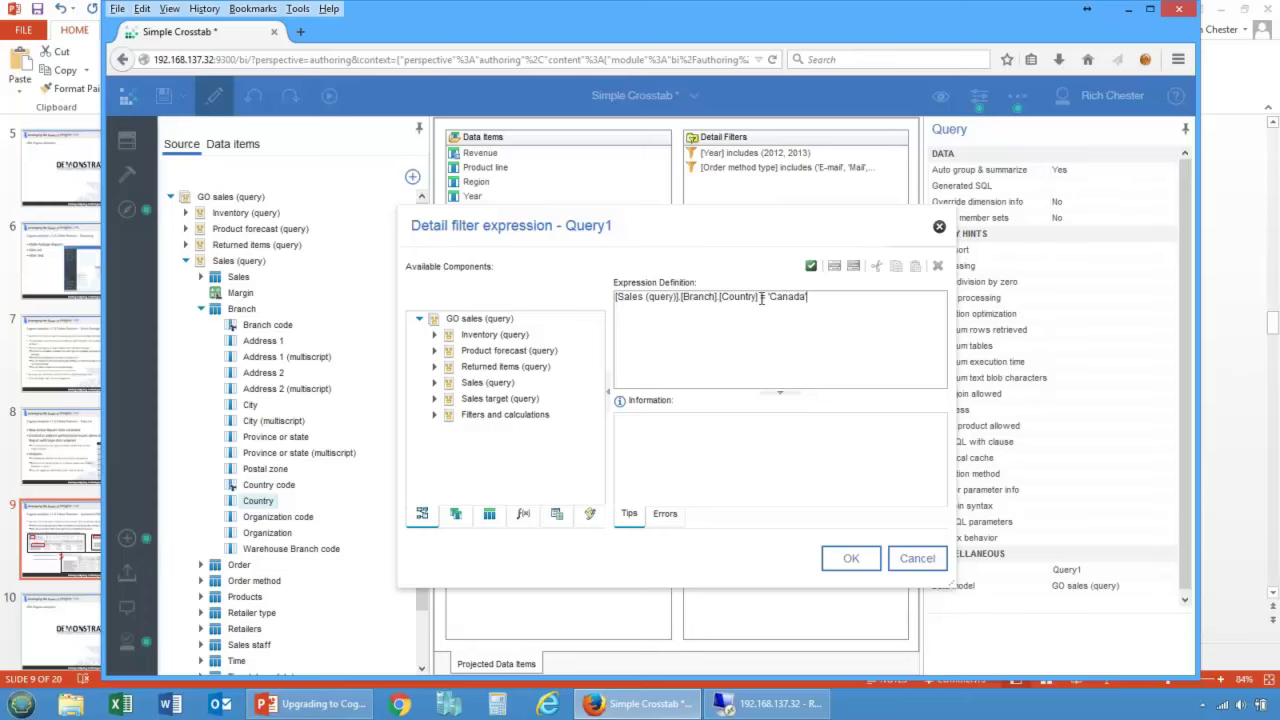
pyautogui.click(848, 560)
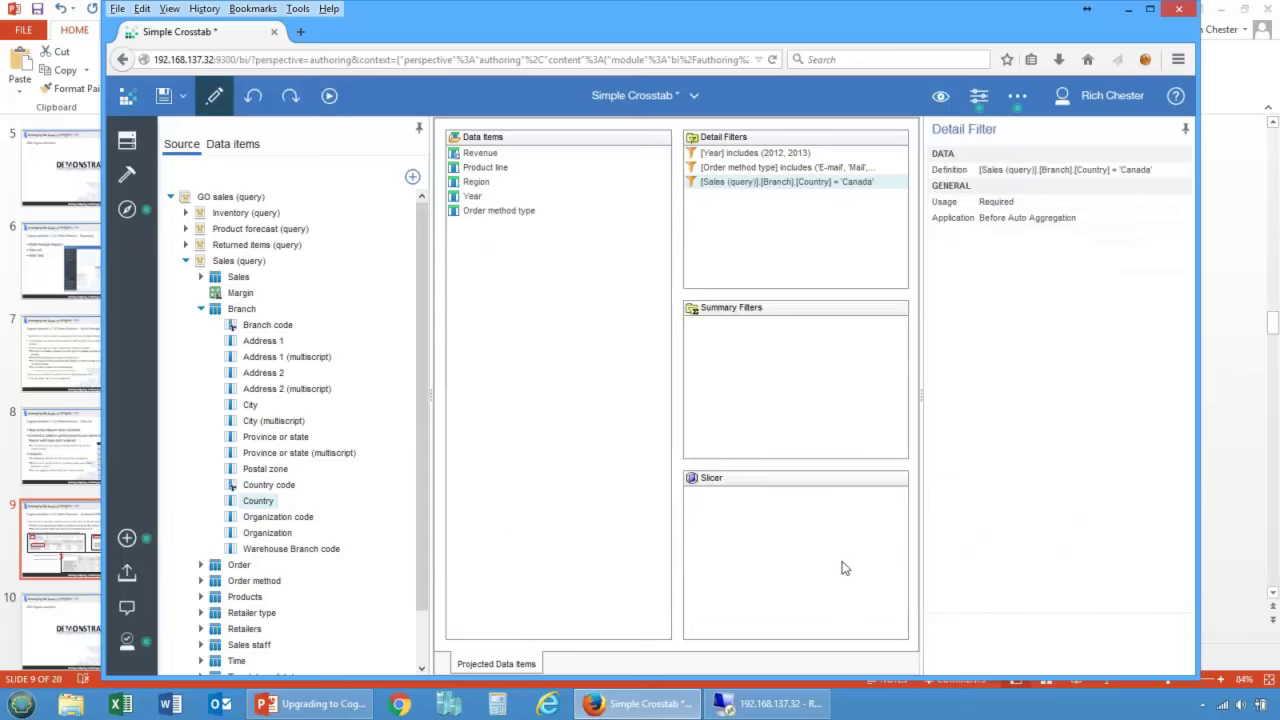
pyautogui.click(329, 96)
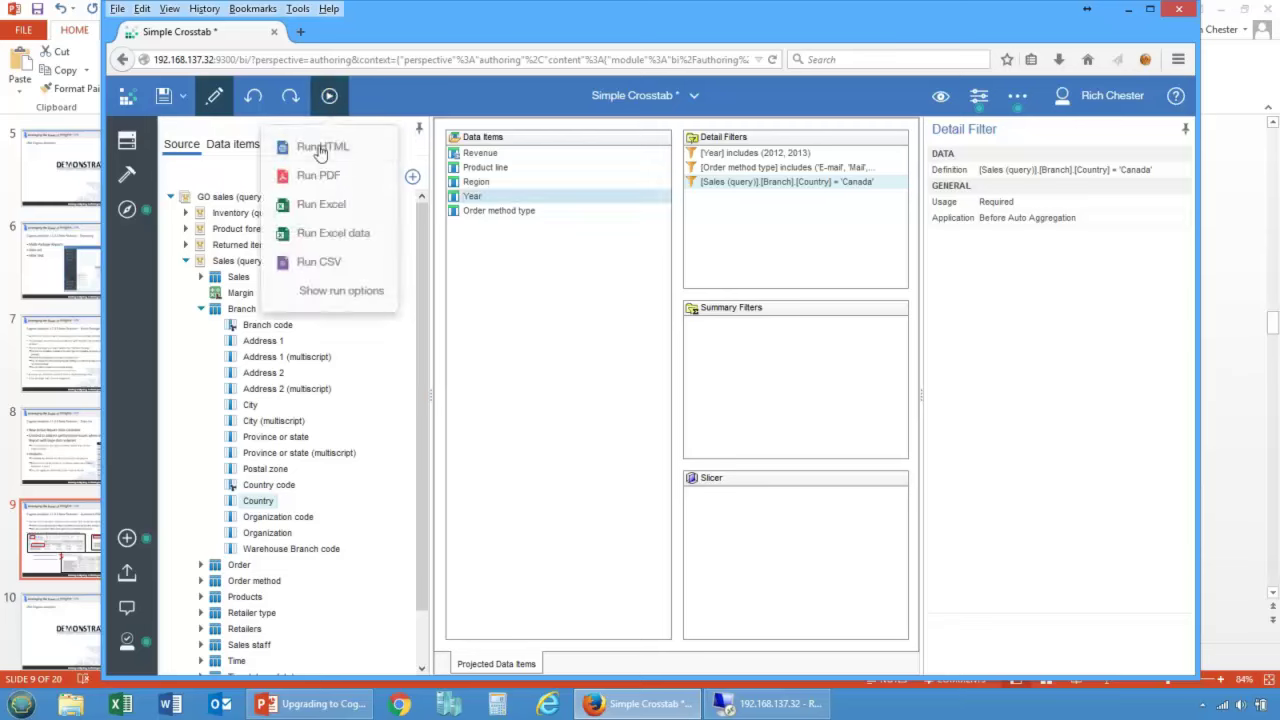
# Step: Review the Country = 'Canada' filter unchanged, run the report as HTML, then close the output
pyautogui.click(738, 184)
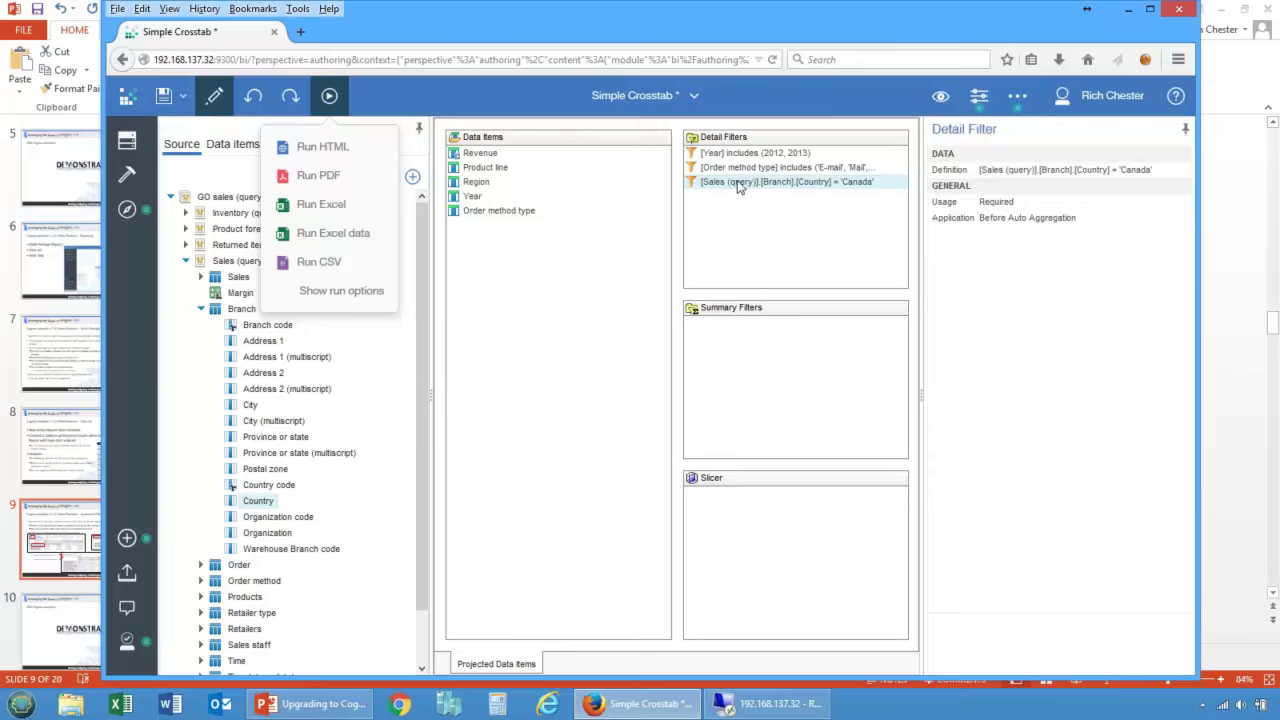
pyautogui.doubleClick(738, 184)
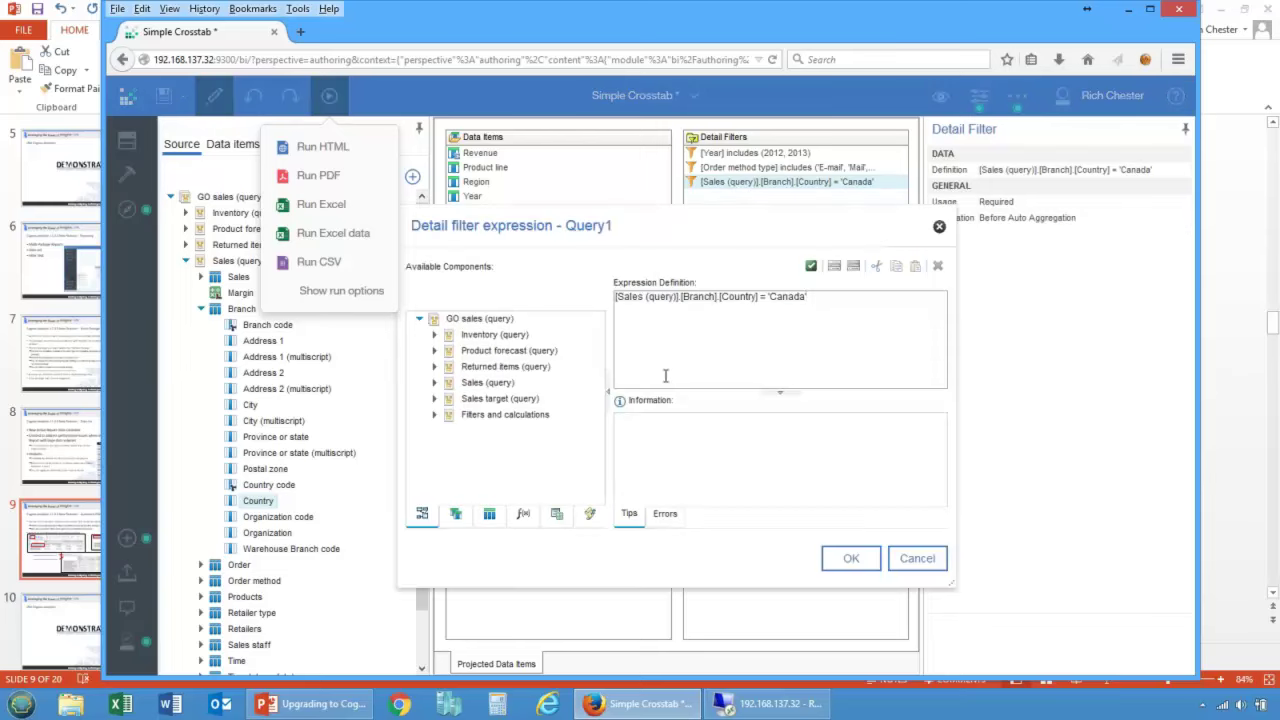
pyautogui.click(910, 562)
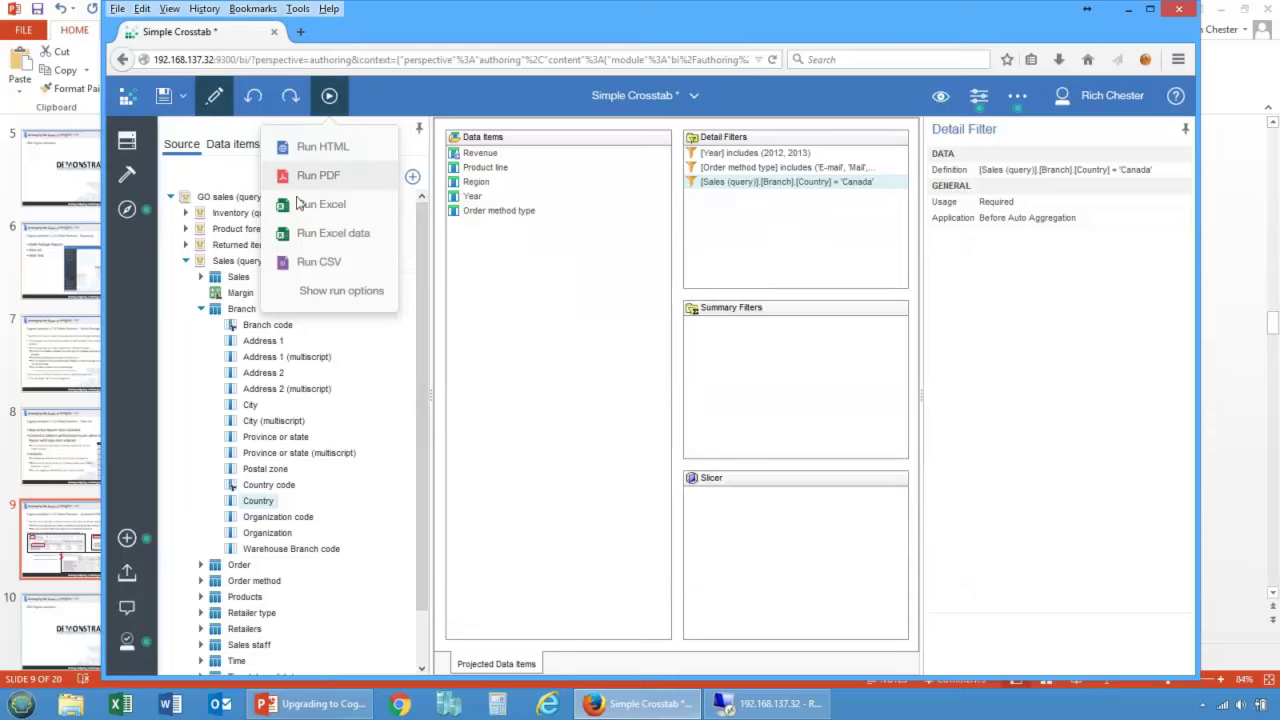
pyautogui.click(320, 150)
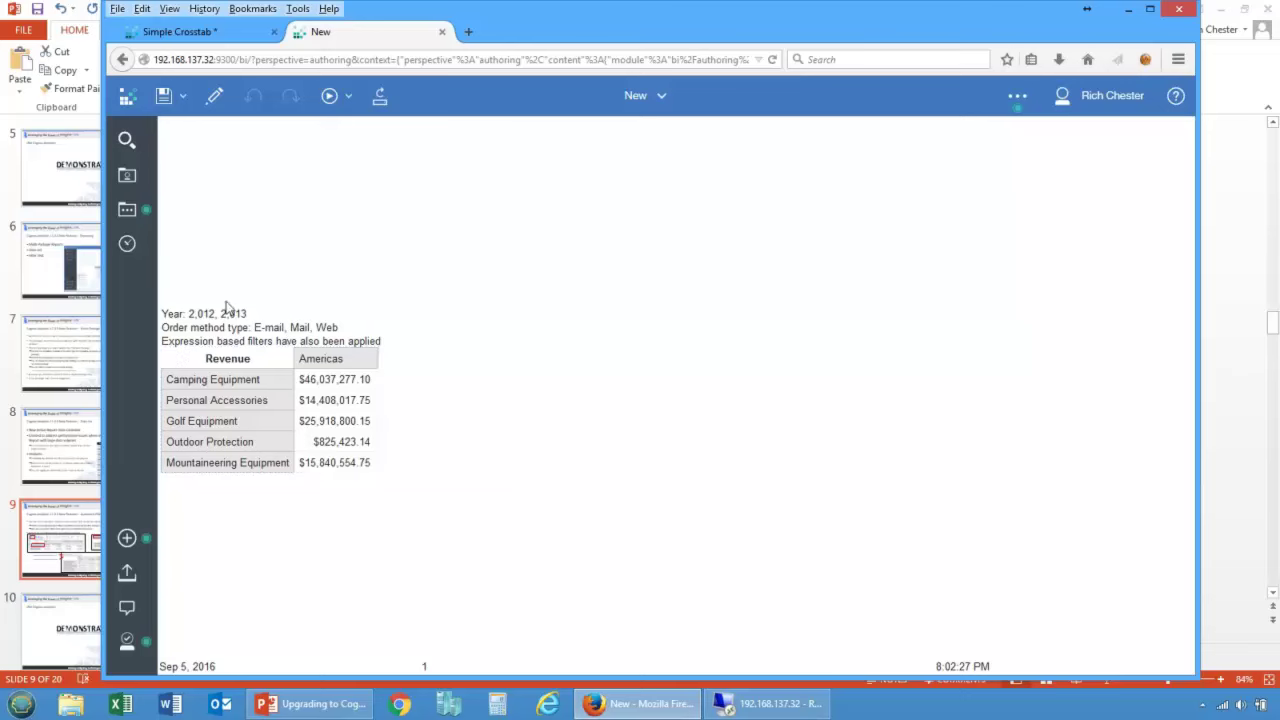
pyautogui.click(439, 33)
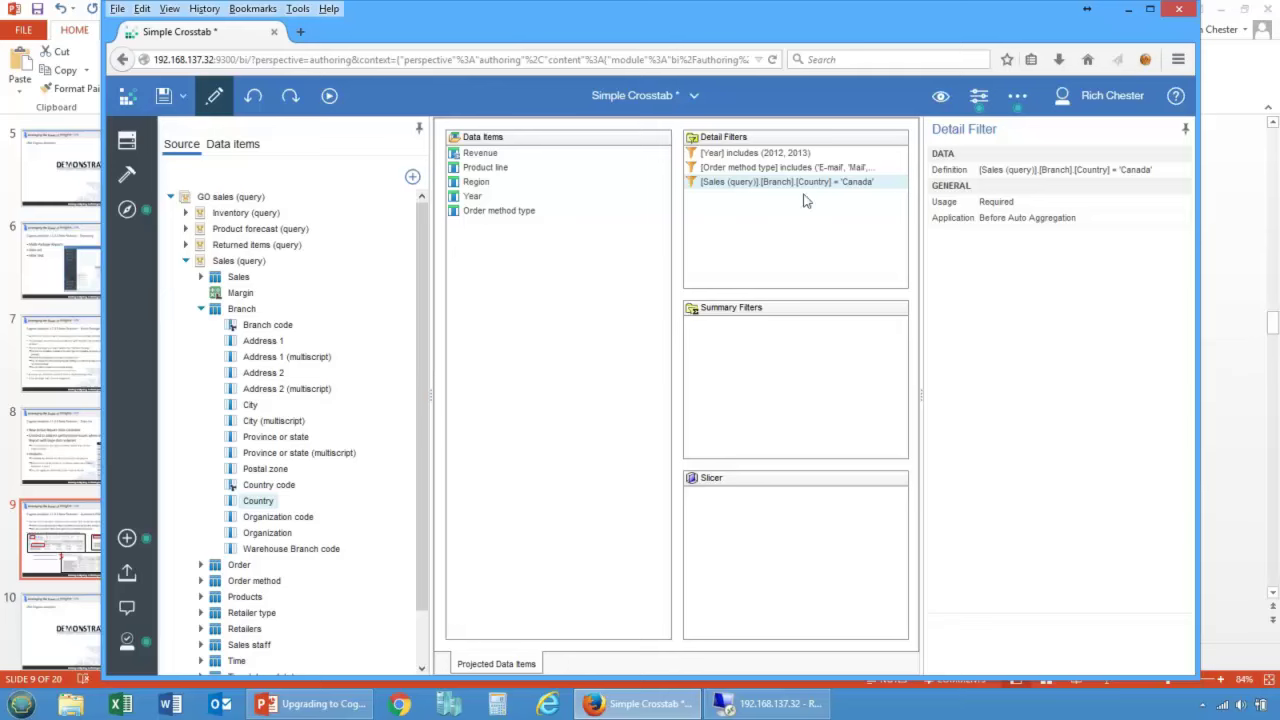
pyautogui.click(754, 153)
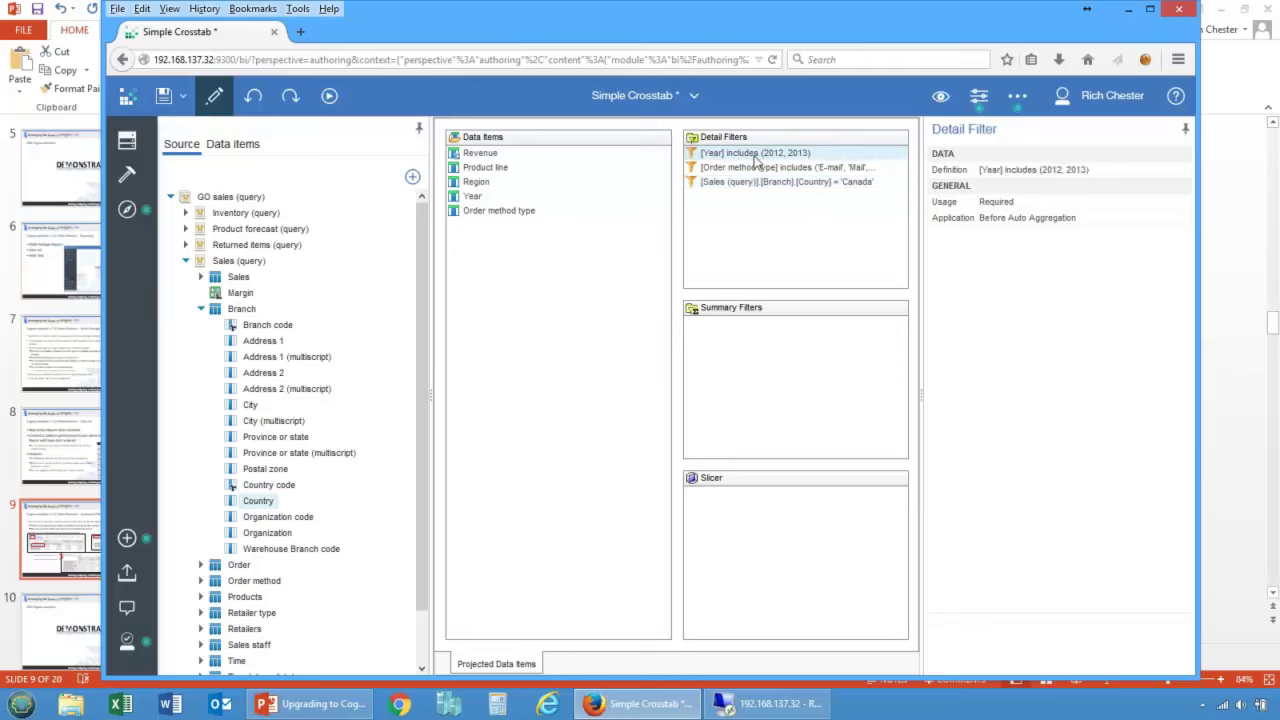
pyautogui.doubleClick(755, 160)
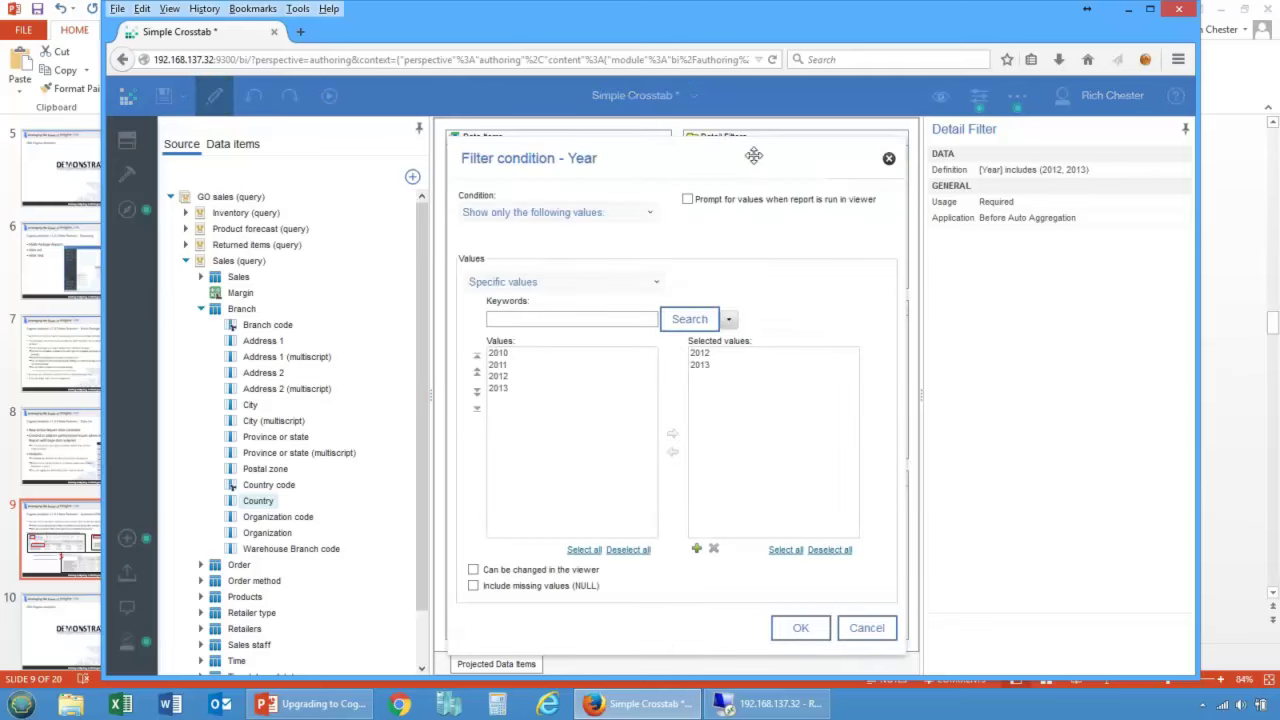
pyautogui.click(888, 160)
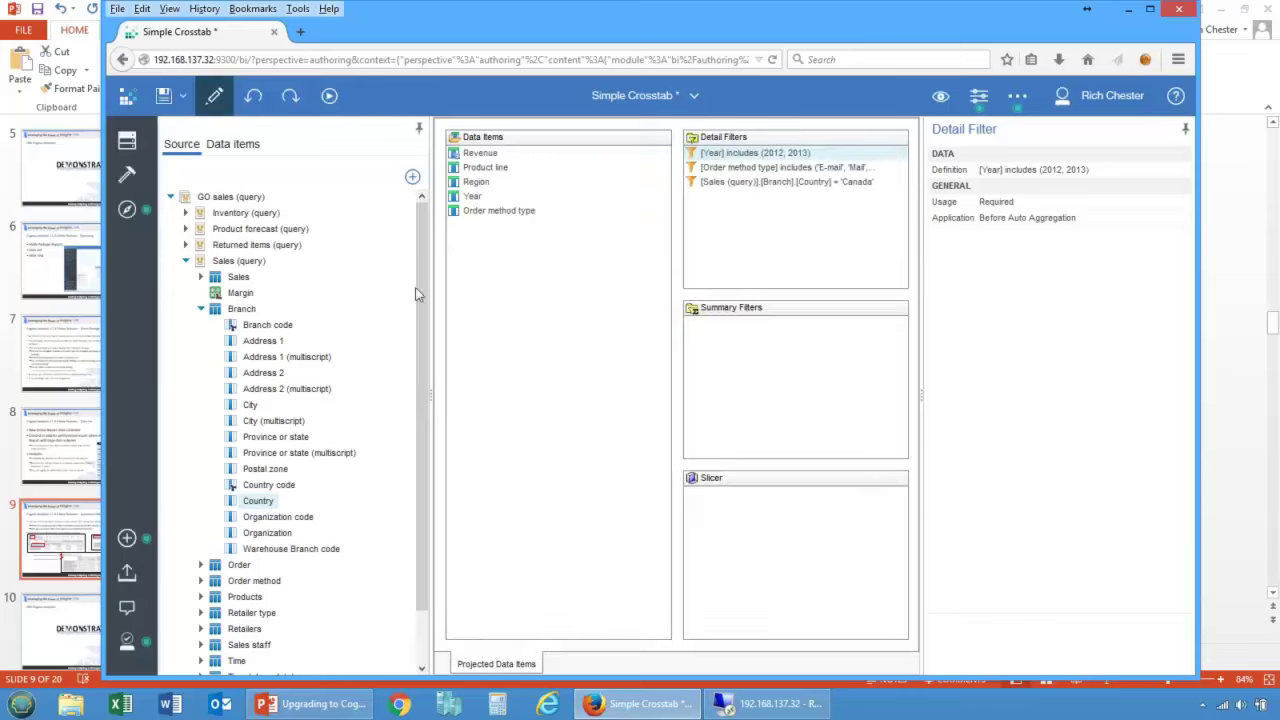
pyautogui.rightClick(280, 356)
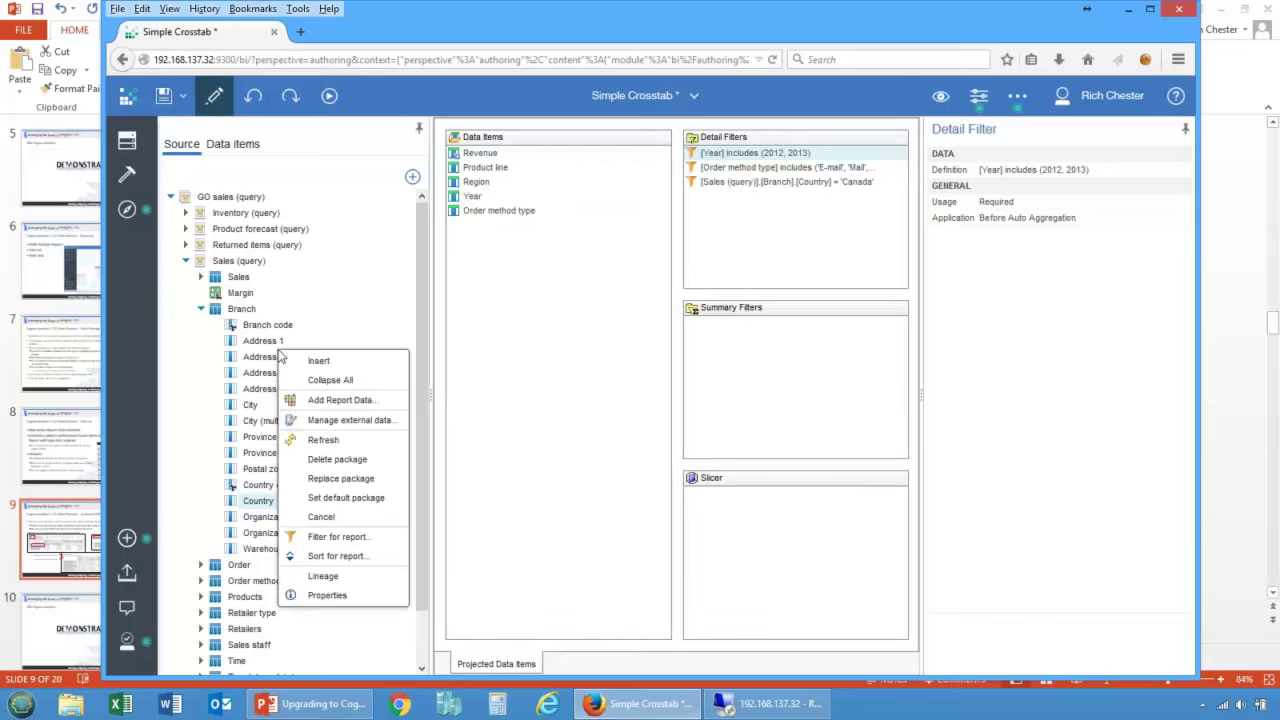
pyautogui.click(494, 316)
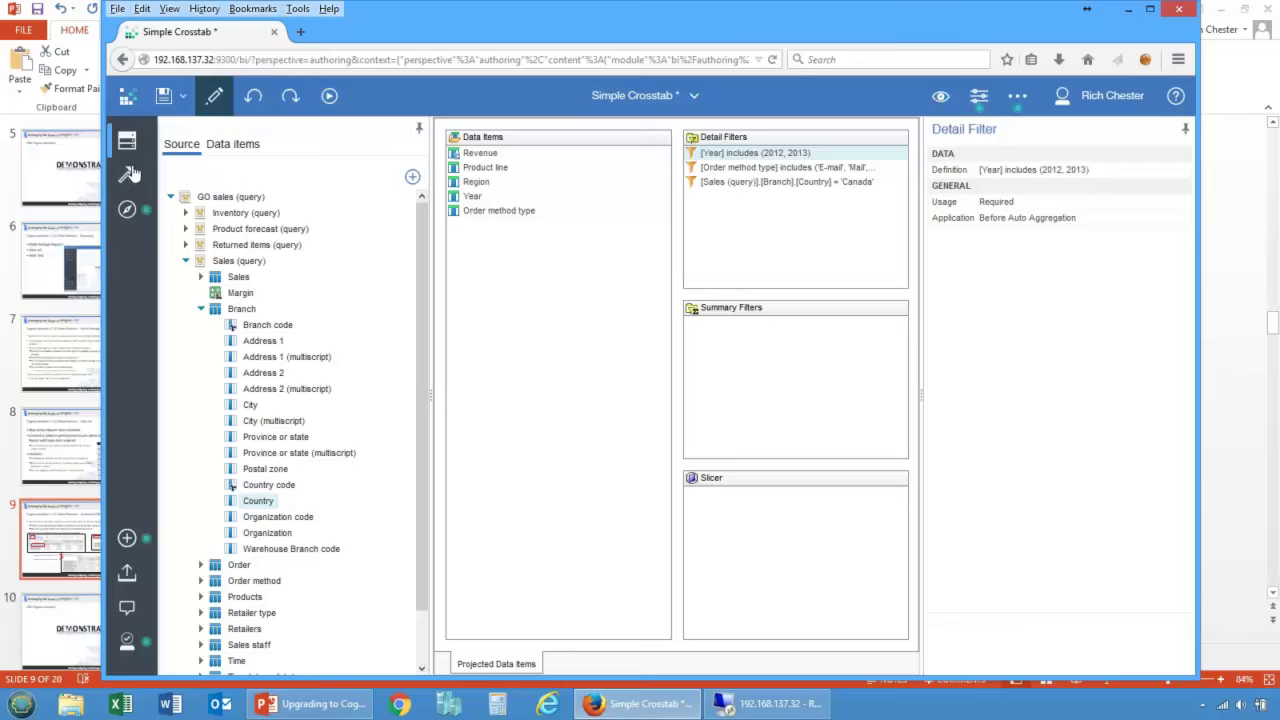
# Step: On Page1, review the Query filter text's detail and summary filter settings, keeping Query1 as its query
pyautogui.click(127, 209)
pyautogui.click(174, 153)
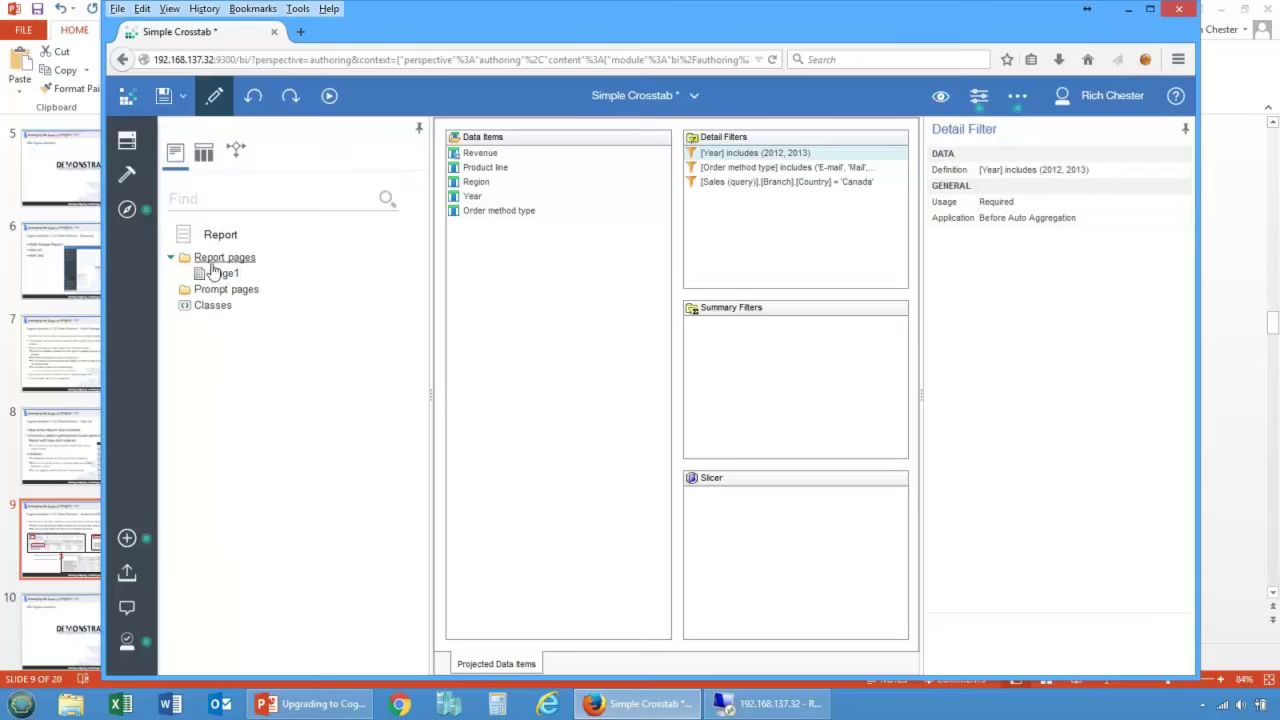
pyautogui.click(205, 274)
pyautogui.click(510, 368)
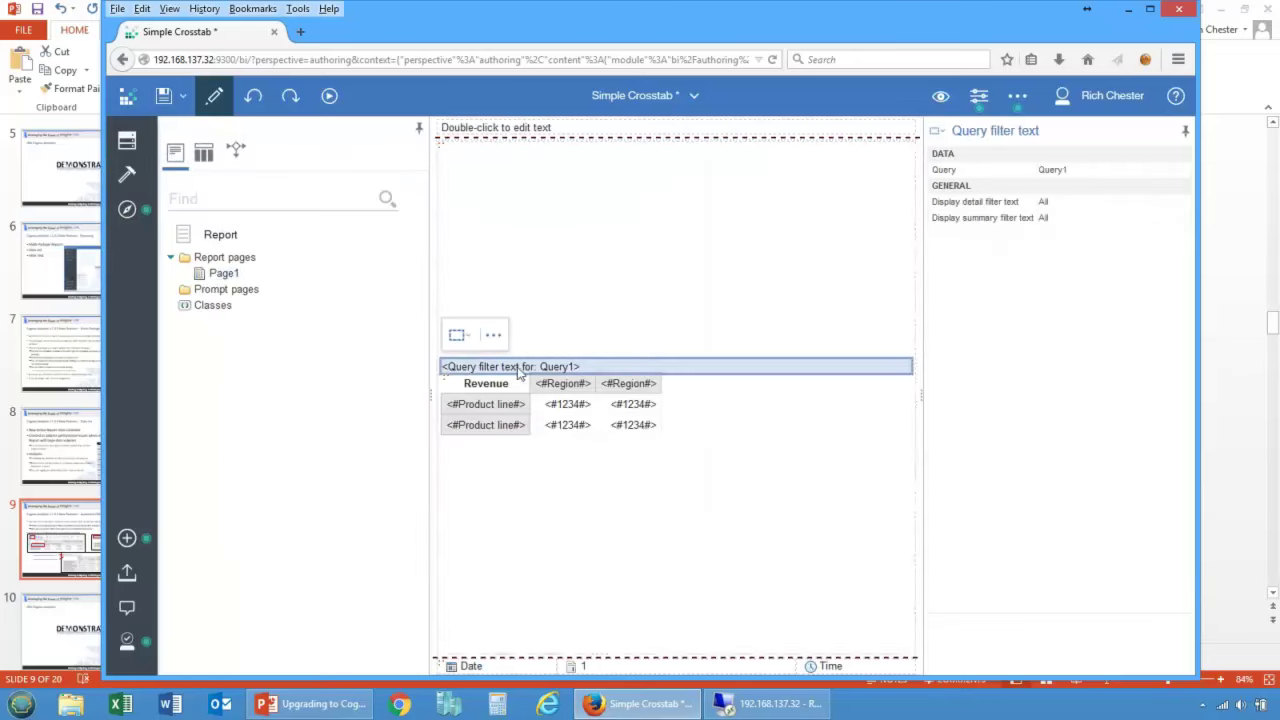
pyautogui.click(985, 207)
pyautogui.click(992, 224)
pyautogui.click(1000, 205)
pyautogui.click(1004, 221)
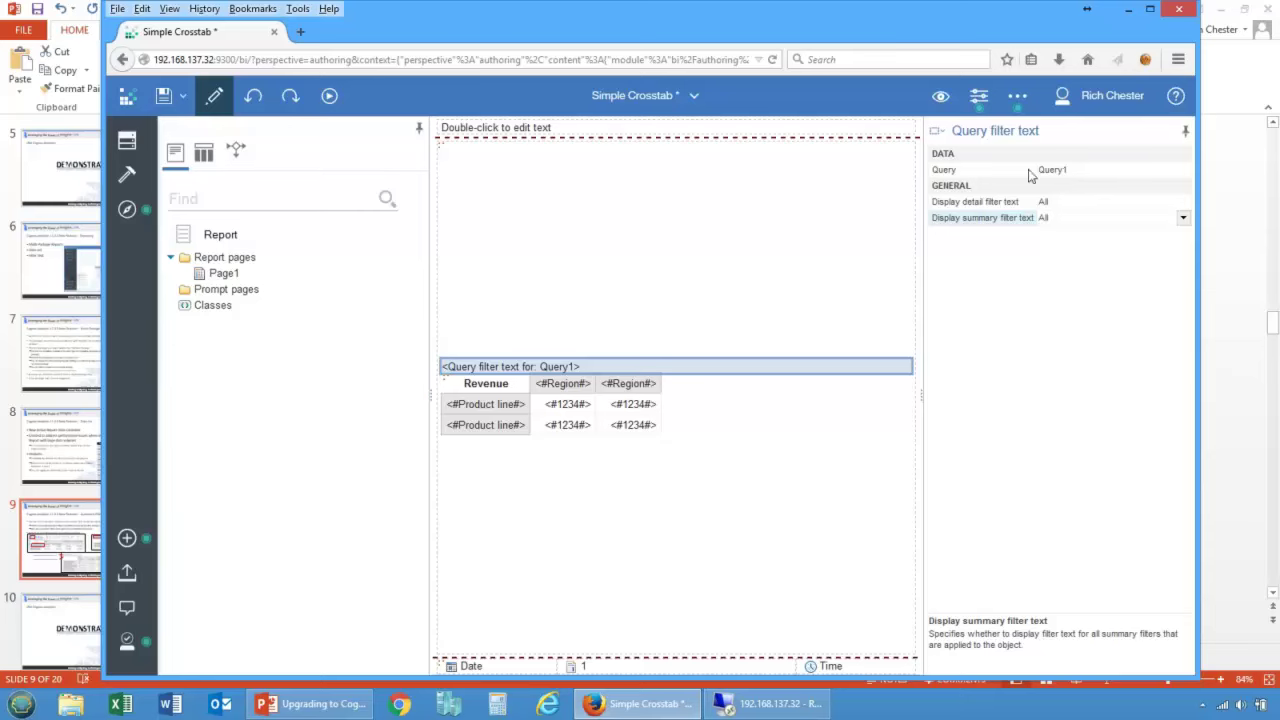
pyautogui.click(1030, 174)
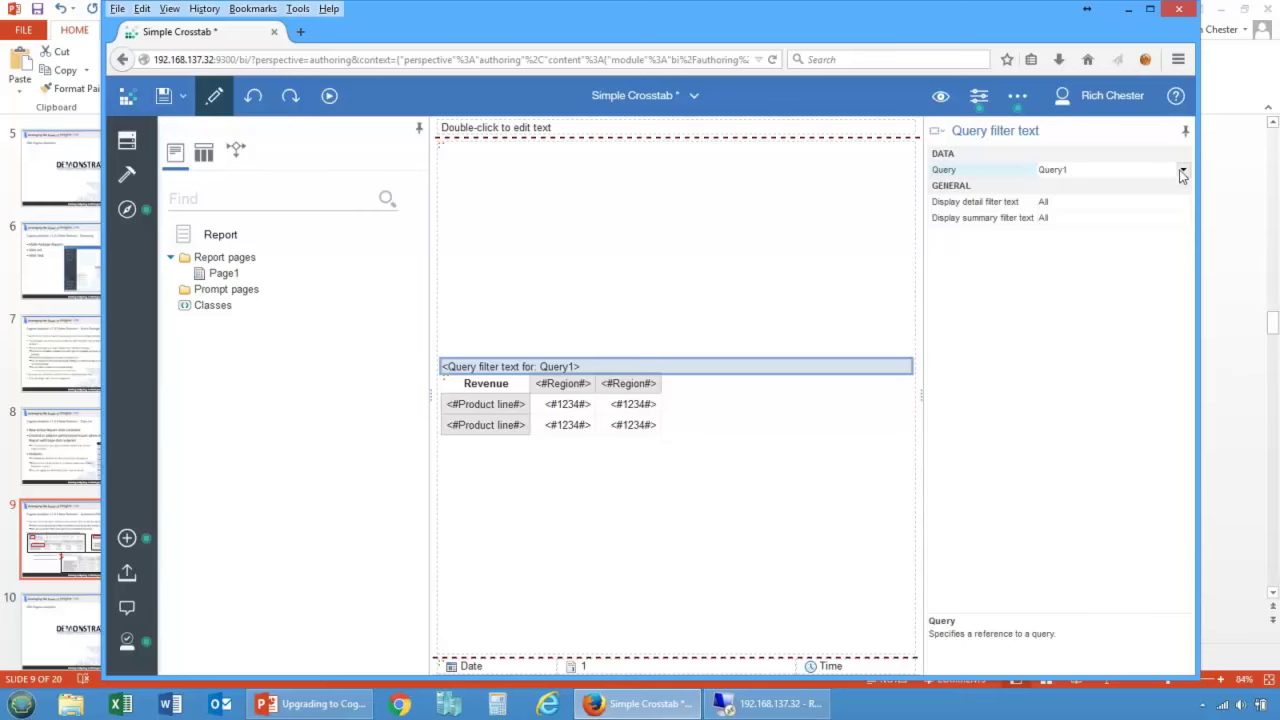
pyautogui.click(1182, 172)
pyautogui.click(1110, 187)
# Step: Close the Simple Crosstab report, discarding unsaved changes
pyautogui.click(692, 98)
pyautogui.click(715, 178)
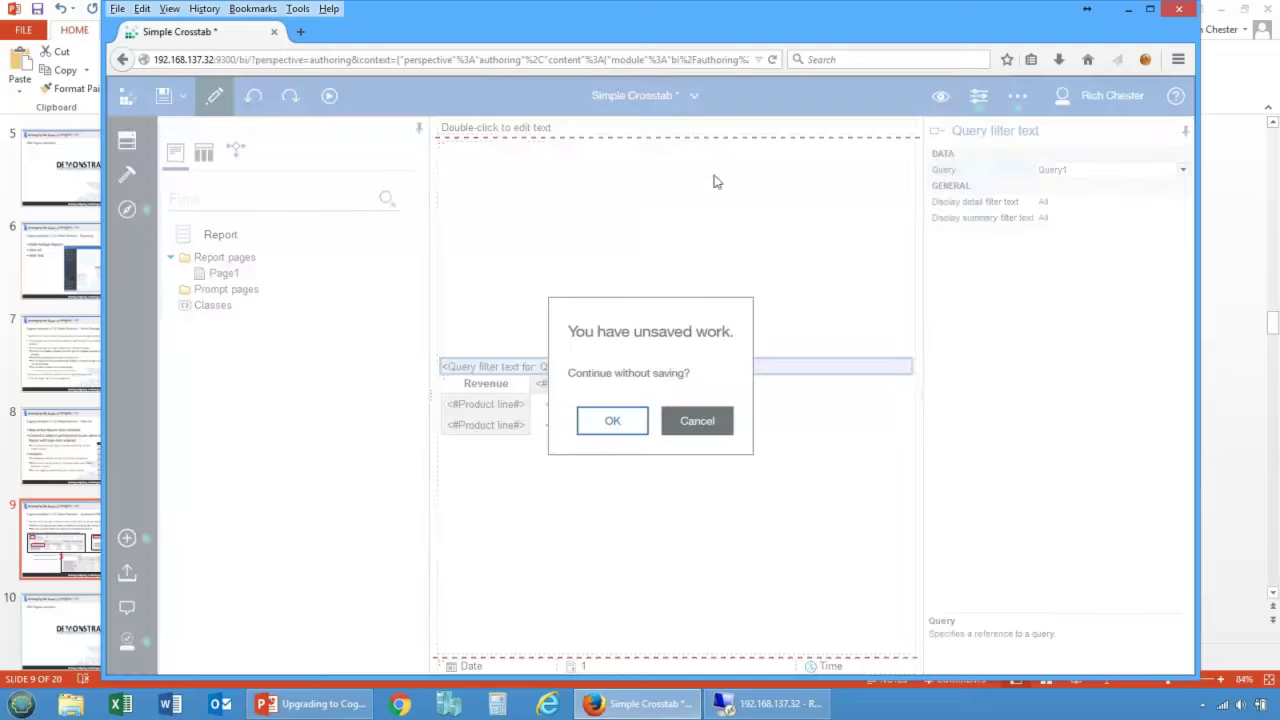
pyautogui.click(626, 418)
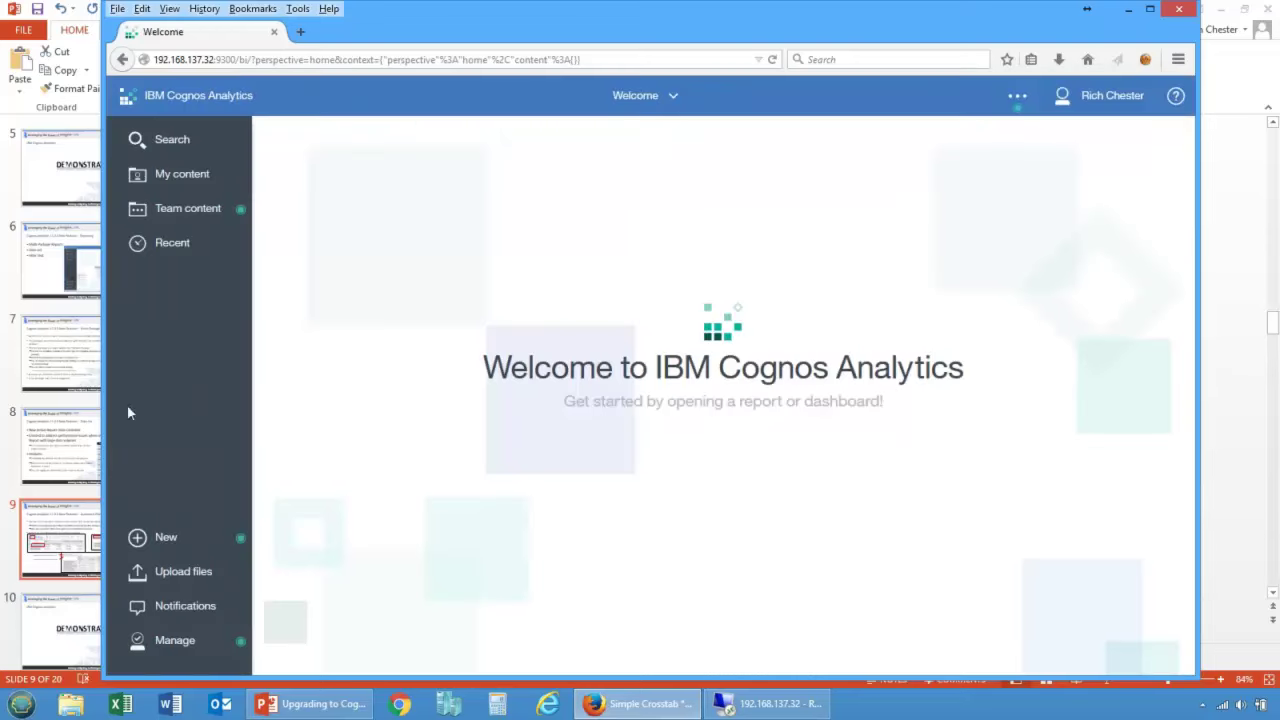
# Step: Start the PowerPoint slide show and advance to the 11.0.3 Data Modules slide
pyautogui.click(35, 365)
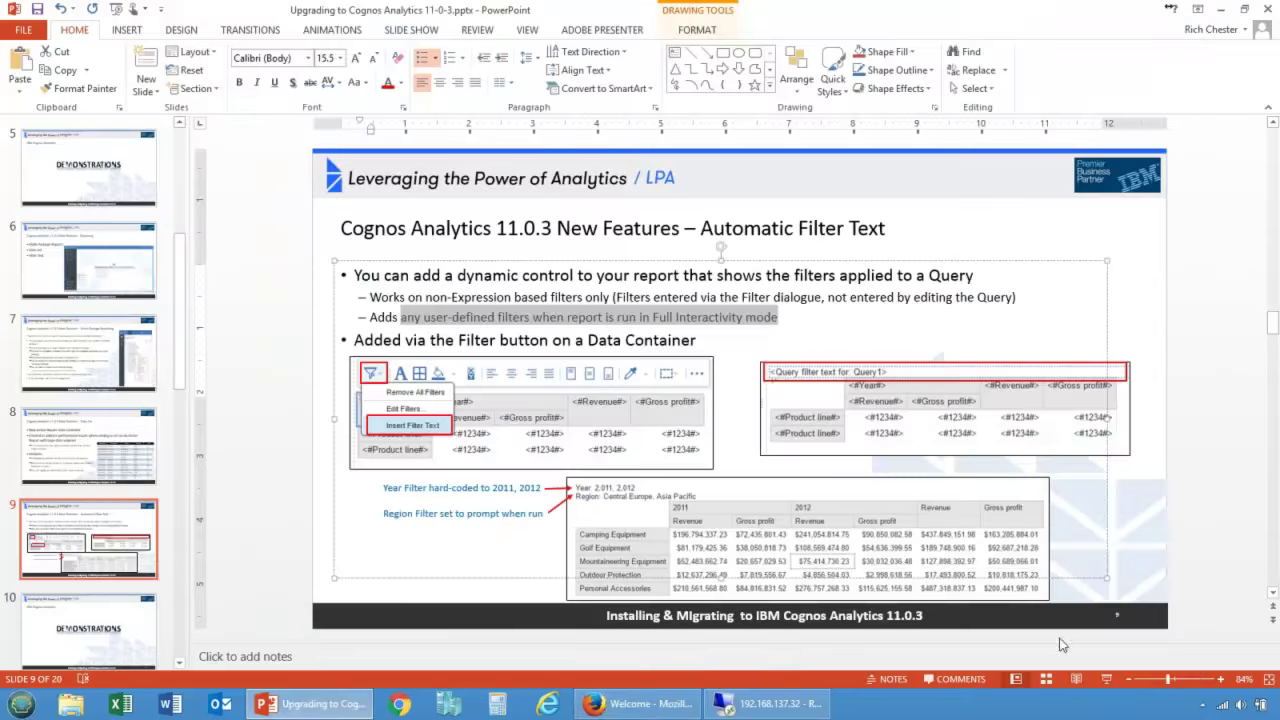
pyautogui.click(1106, 679)
pyautogui.press('pagedown')
pyautogui.press('pagedown')
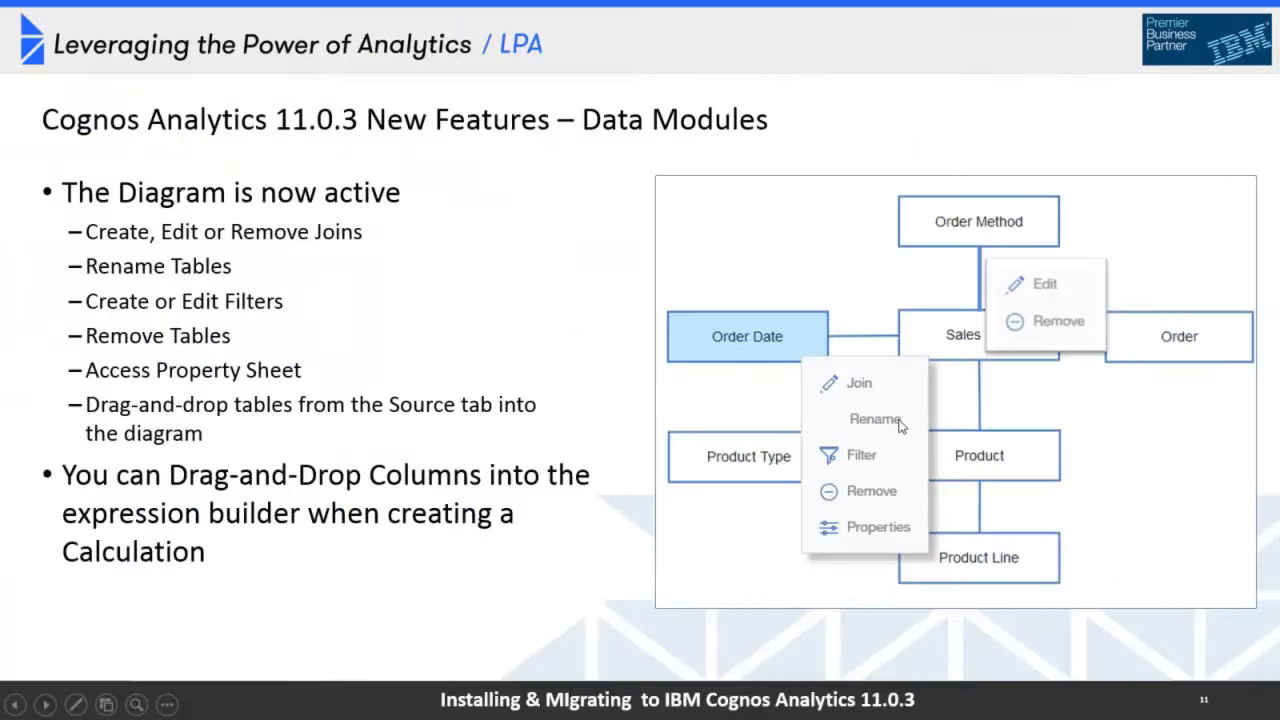